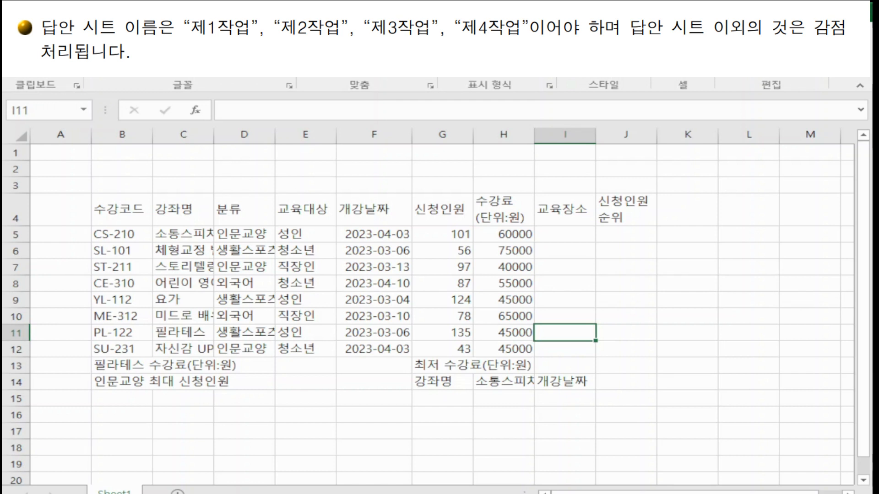
Step: Rename the first sheet as 제1작업
double_click(128, 493)
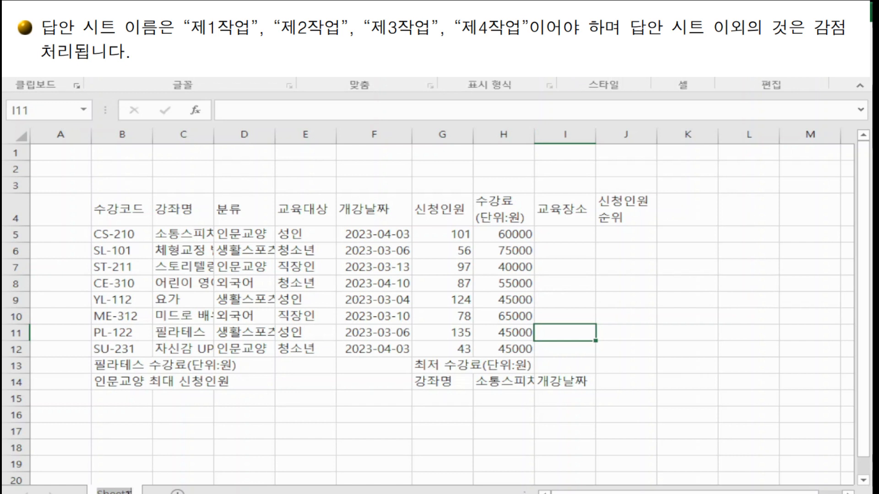
text(제1작업)
key(Return)
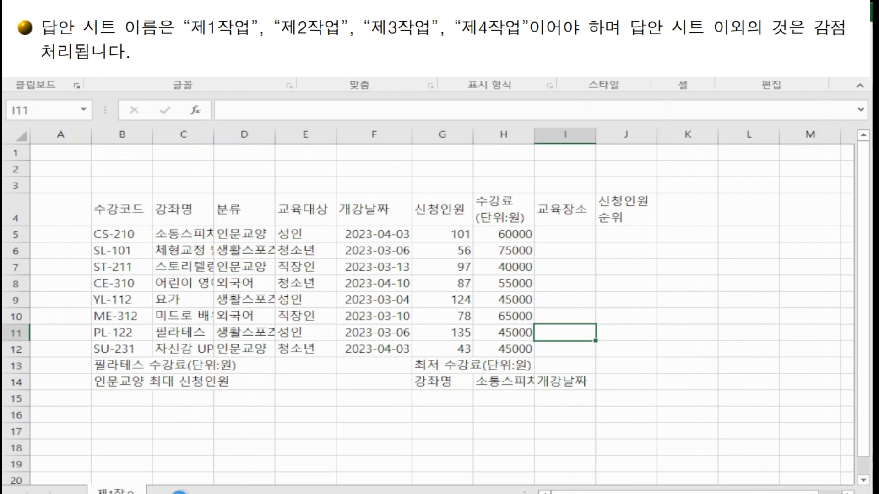
Step: Add a new sheet and rename it as 제2작업
click(179, 492)
double_click(174, 491)
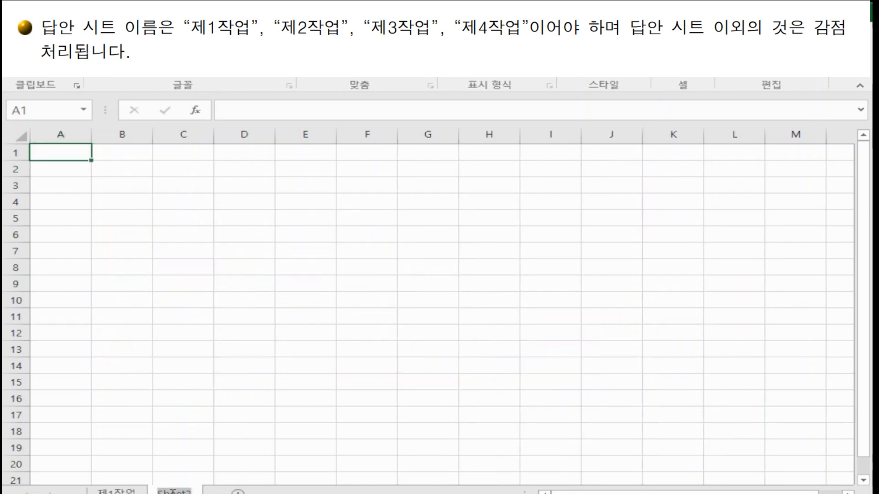
text(제2작업)
key(Return)
key(Return)
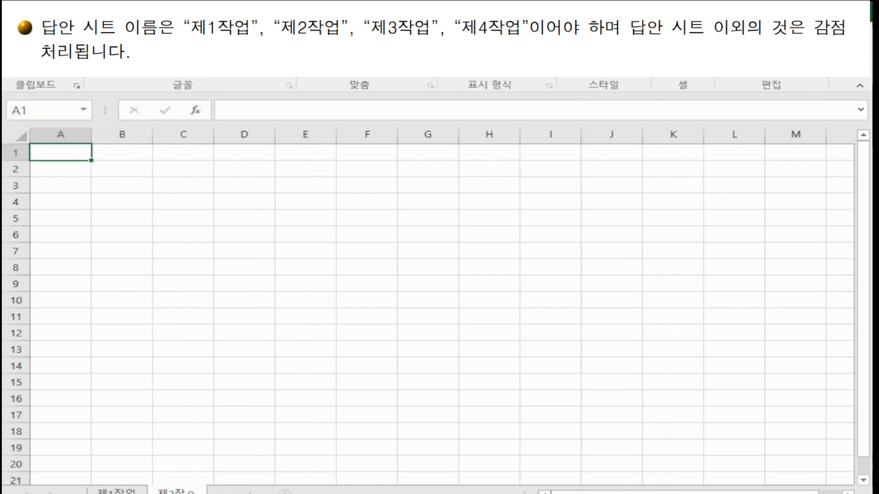
Step: Add a third sheet and rename it as 제3작업
click(243, 493)
double_click(235, 492)
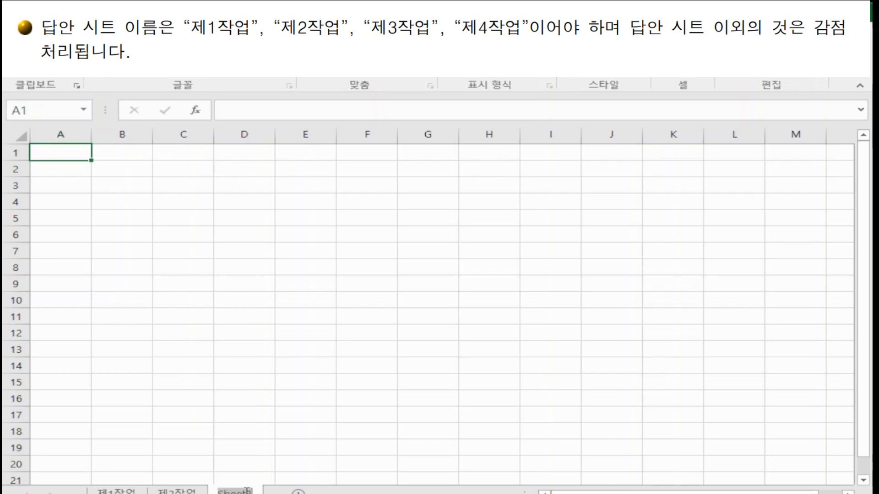
text(제3작업)
key(Return)
Step: Set column A's width to 1 on the 제3작업 sheet
click(172, 288)
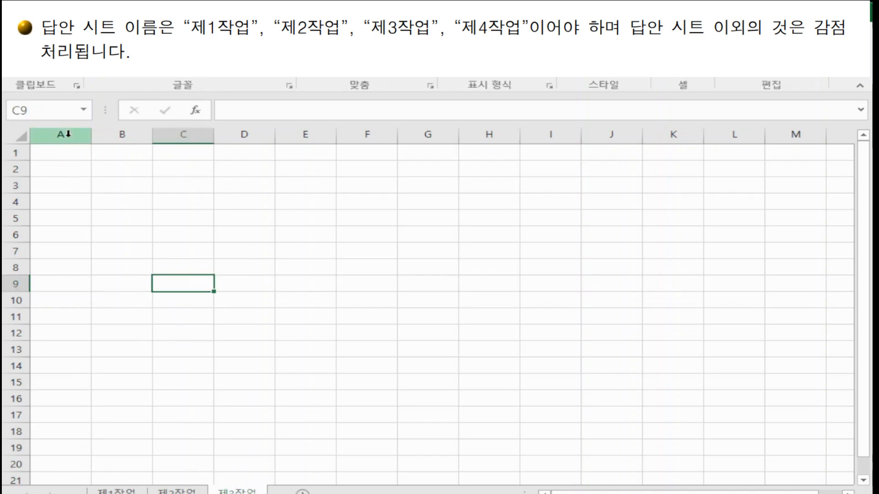
right_click(65, 134)
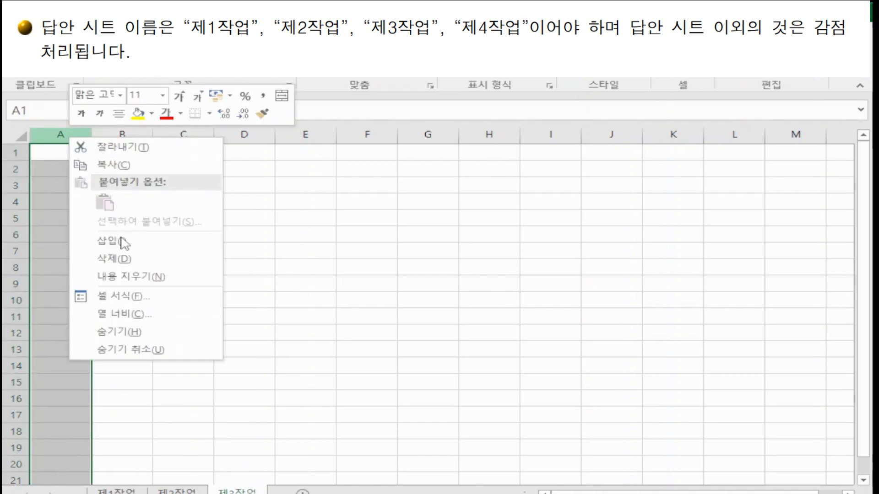
click(132, 315)
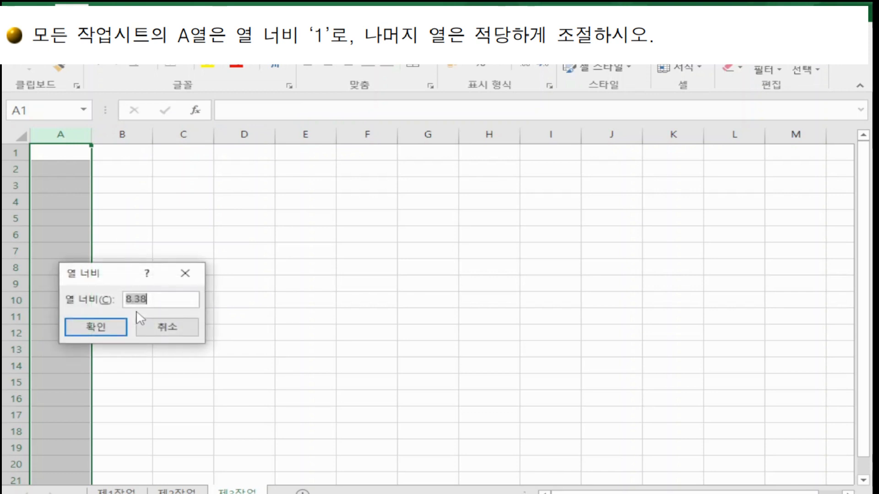
text(1)
click(117, 328)
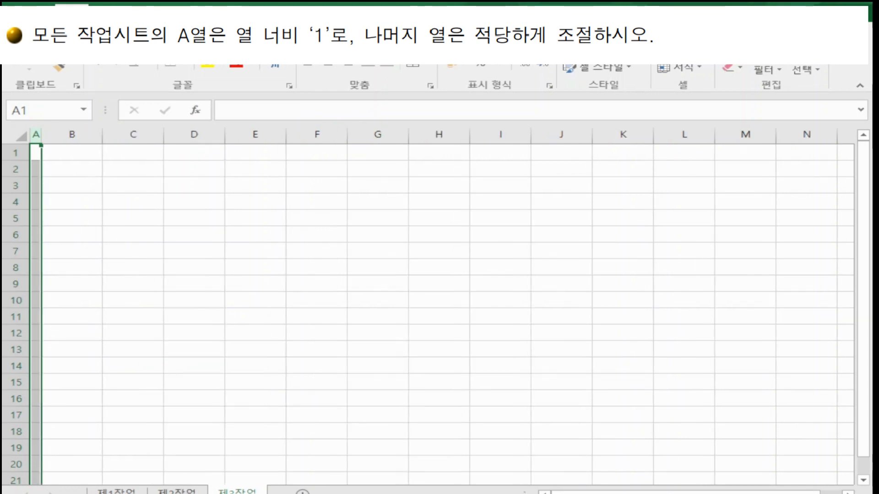
Step: Switch to the 제2작업 sheet and set column A's width to 1
key(ctrl+Page_Up)
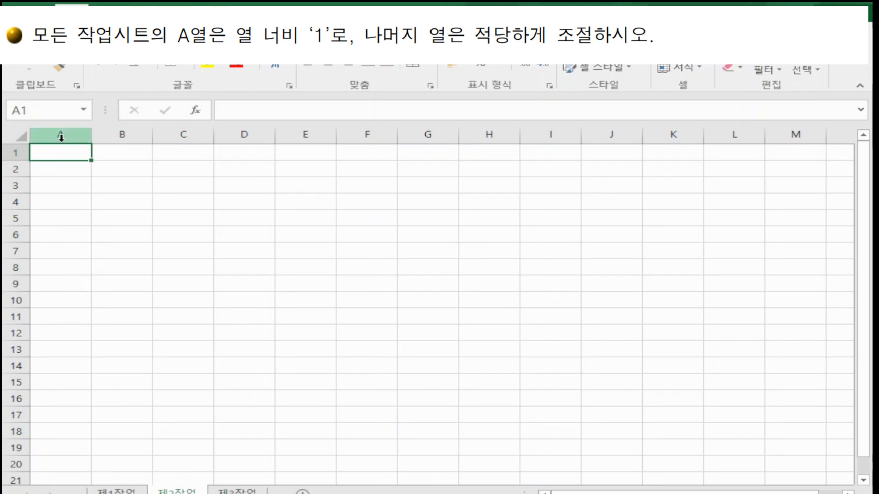
right_click(61, 137)
click(132, 319)
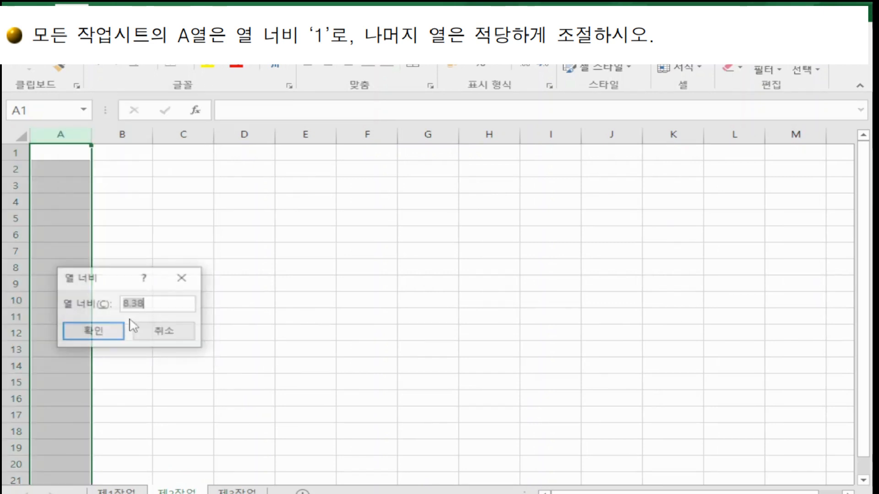
text(1)
click(115, 332)
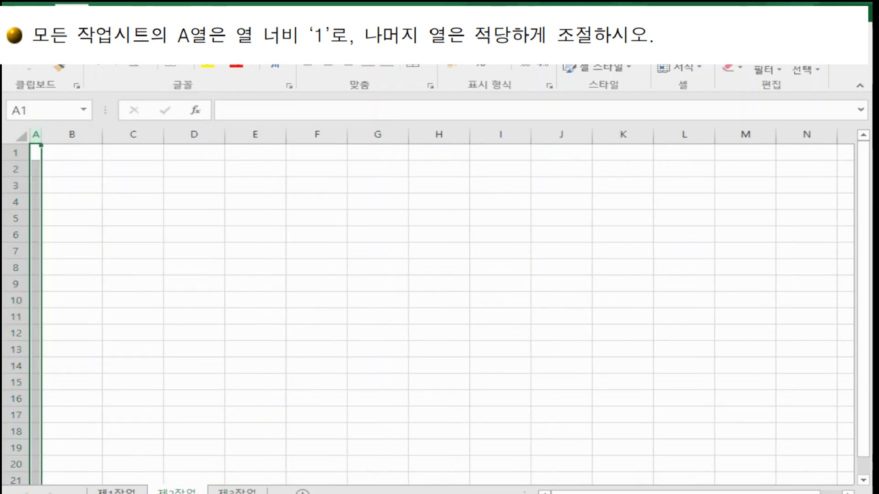
Step: Switch to the 제1작업 sheet and set column A's width to 1
key(ctrl+Page_Up)
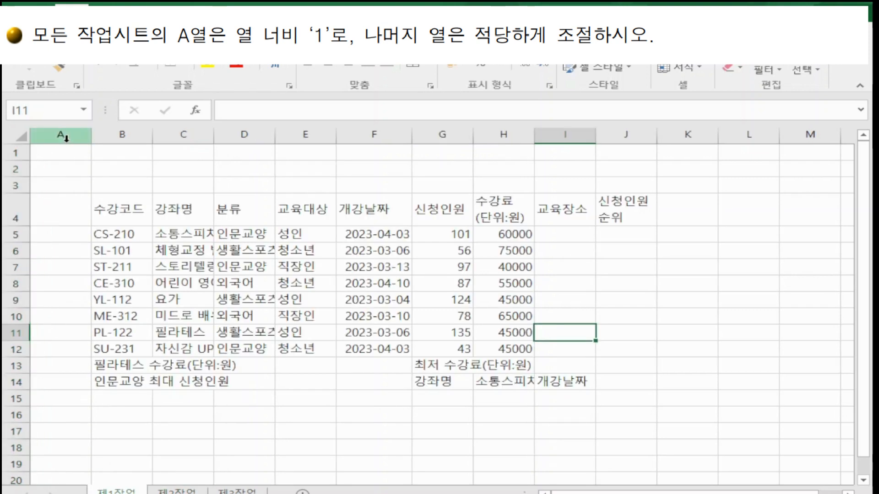
right_click(65, 136)
click(128, 319)
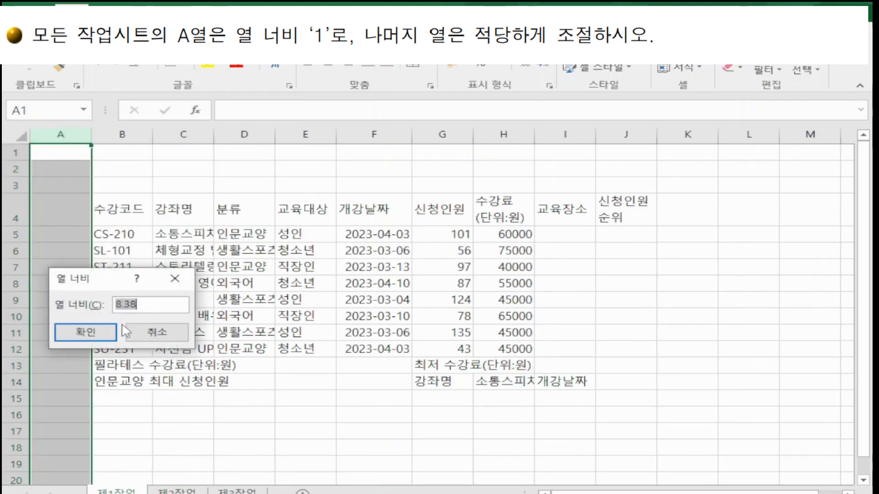
text(1)
click(87, 331)
Step: Select the whole 제1작업 sheet, apply the 굴림 font and center-align all cells
click(564, 316)
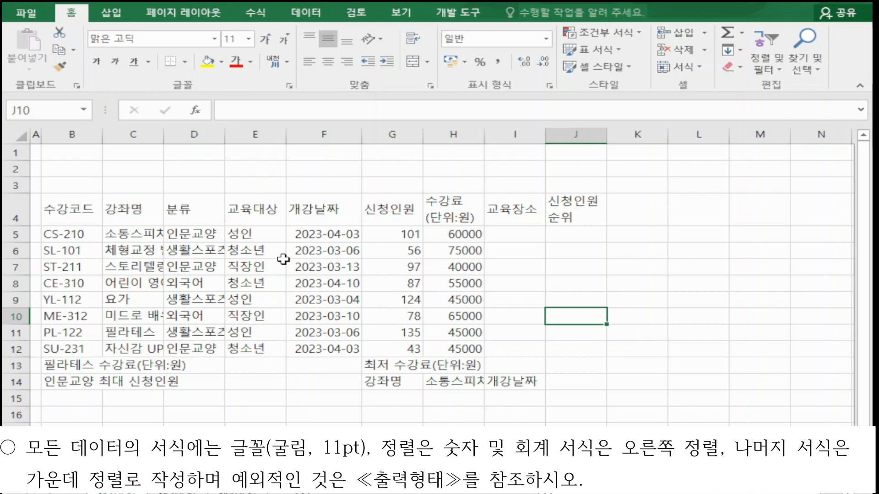
click(20, 136)
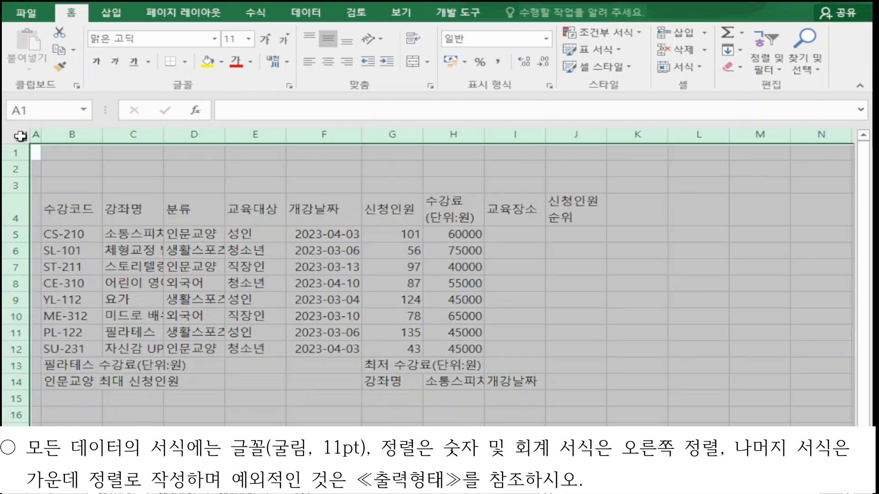
click(146, 36)
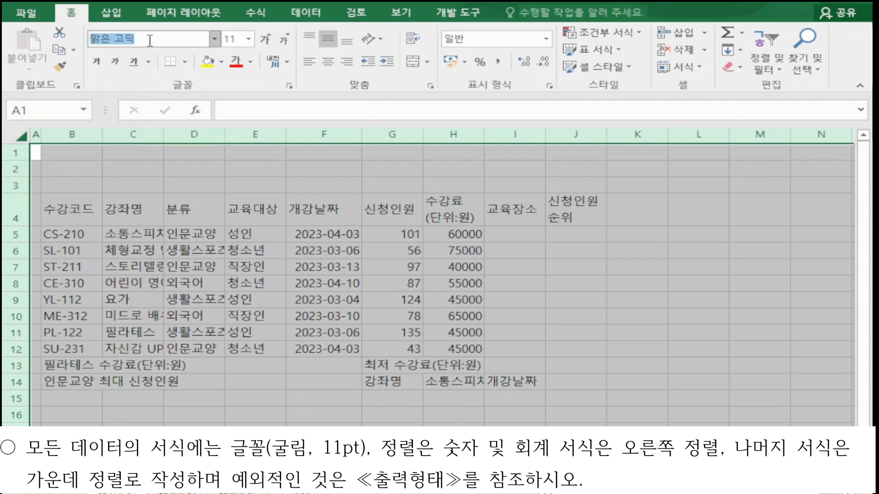
text(ㄱ)
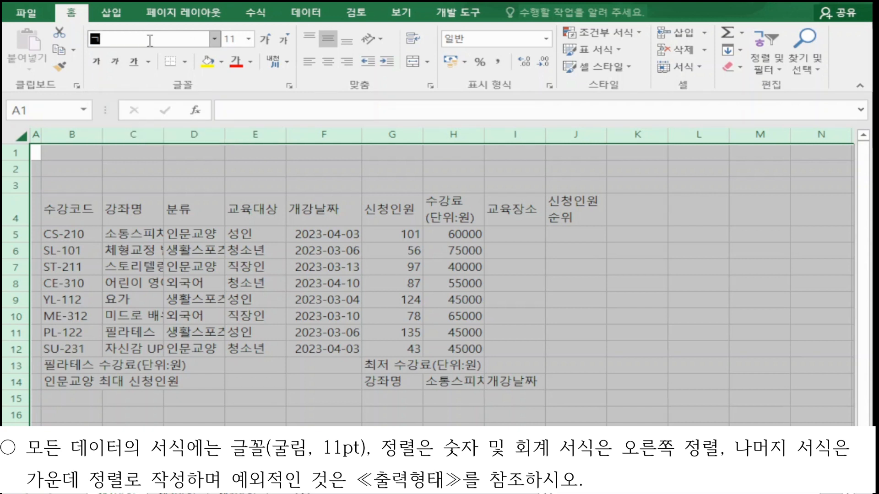
text(굴림)
key(Return)
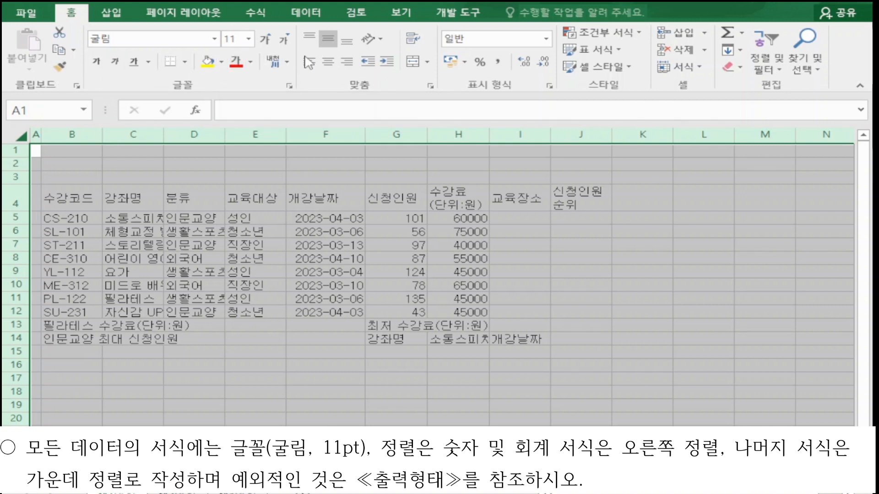
click(326, 67)
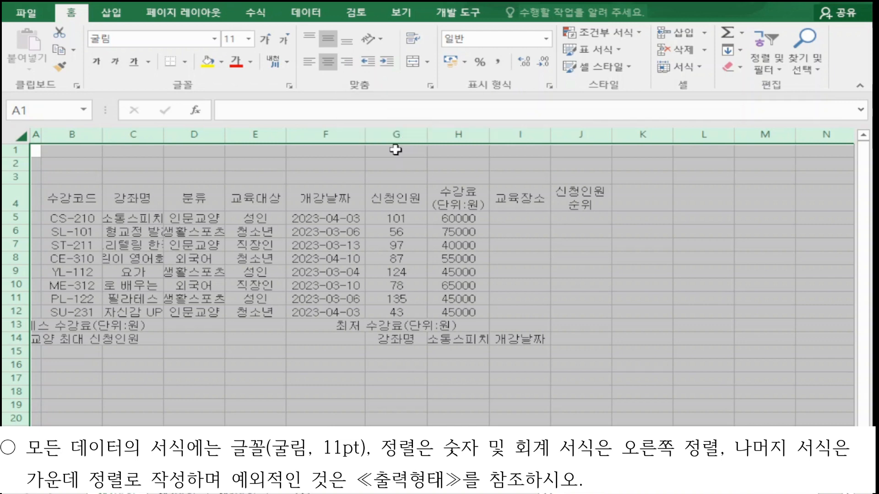
Step: Right-align the numeric data in G5:H12
drag(398, 222, 457, 309)
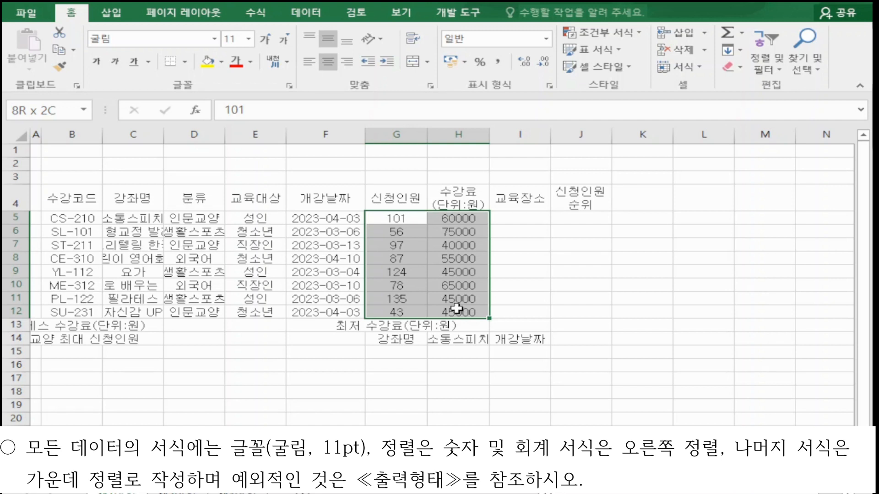
drag(457, 309, 457, 309)
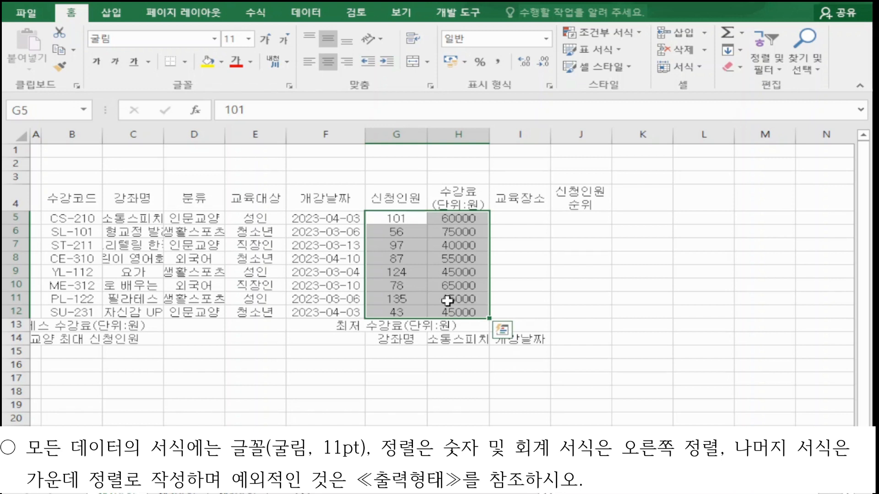
click(347, 63)
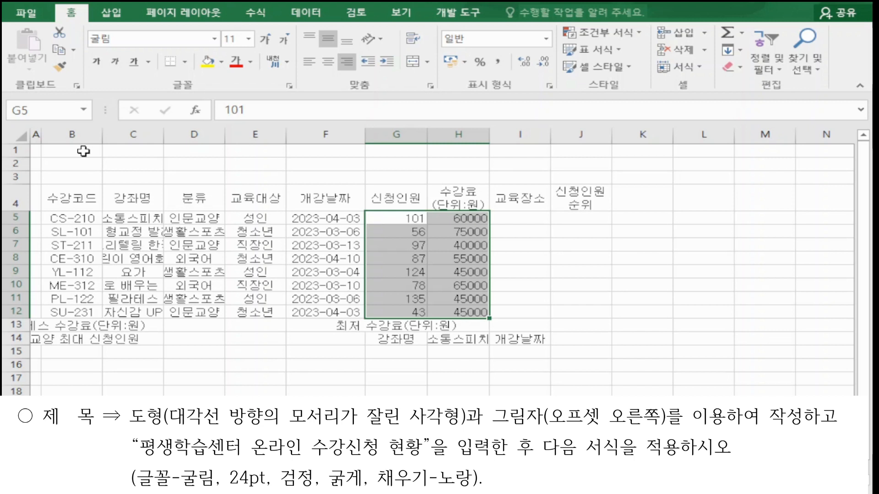
Step: Widen columns B through J so their contents fit, making column C wider still
click(84, 135)
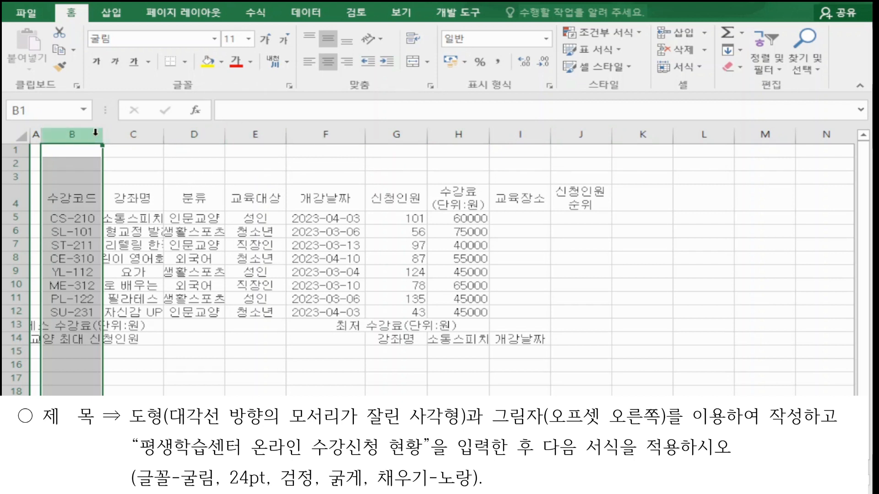
drag(75, 135, 632, 135)
click(343, 341)
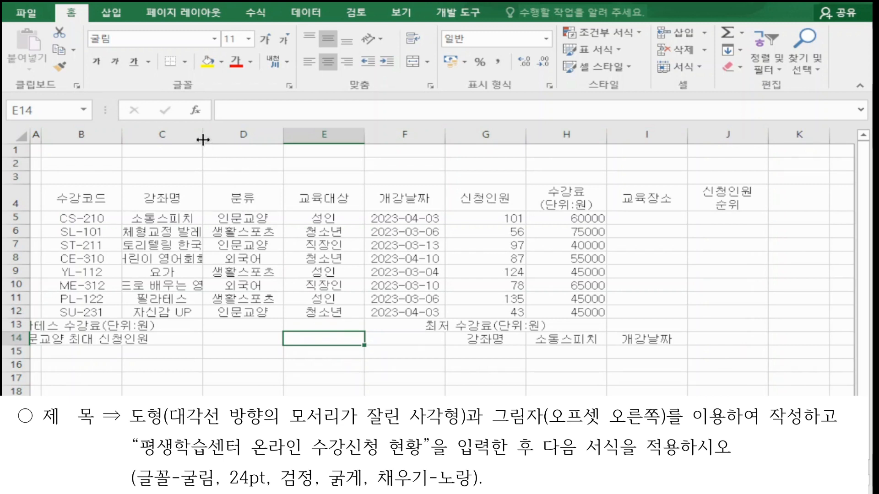
drag(203, 140, 248, 138)
click(361, 379)
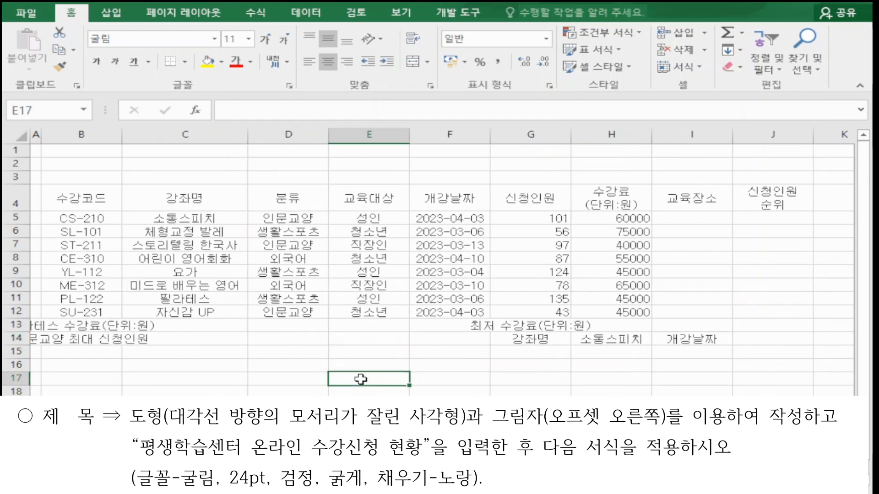
click(622, 200)
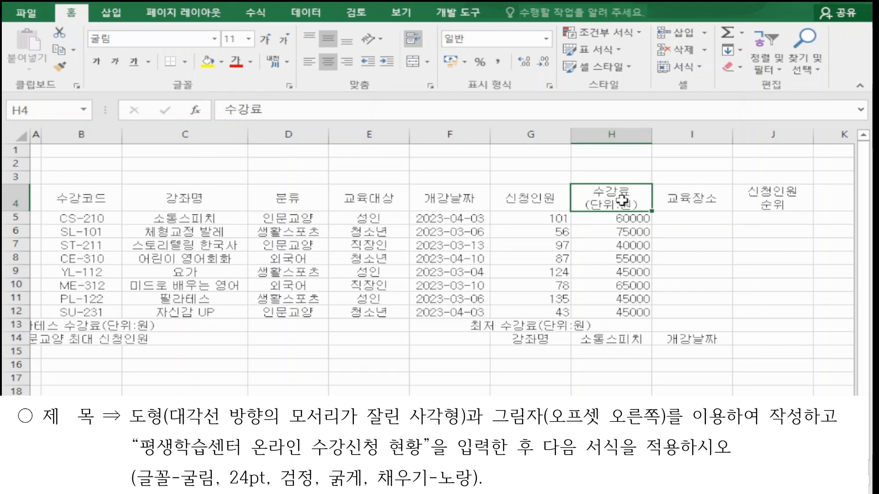
key(ctrl+z)
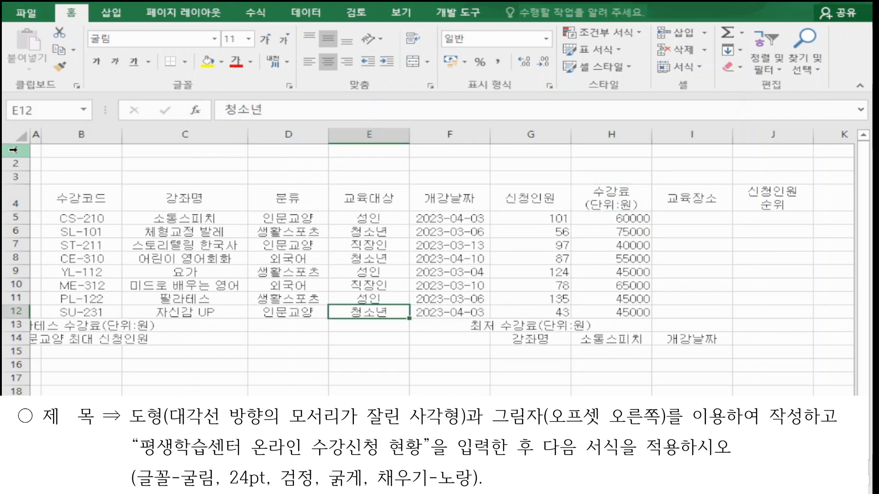
Step: Increase the height of rows 1 to 3 to make room for the title
mouse_move(12, 150)
mouse_down()
mouse_move(14, 176)
mouse_move(13, 156)
mouse_up()
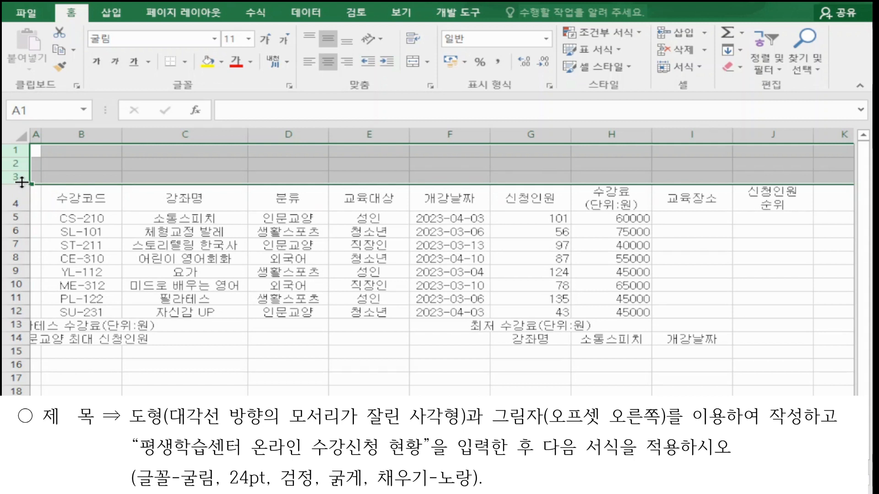
drag(21, 183, 21, 191)
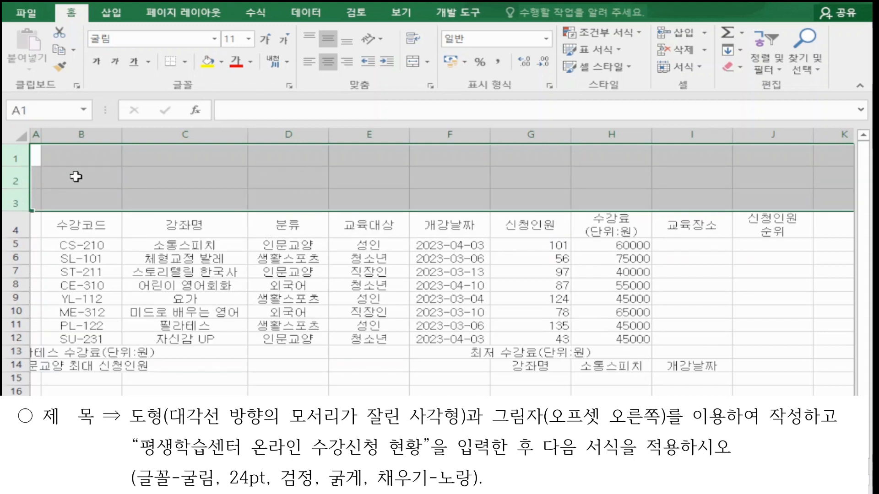
click(71, 158)
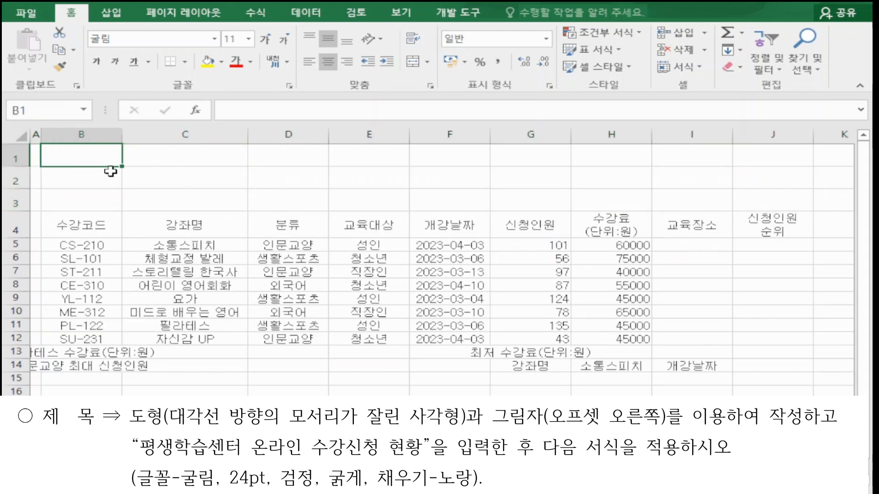
Step: Draw a diagonal-corner-snipped rectangle shape spanning cells B1 to G3 for the title
click(115, 19)
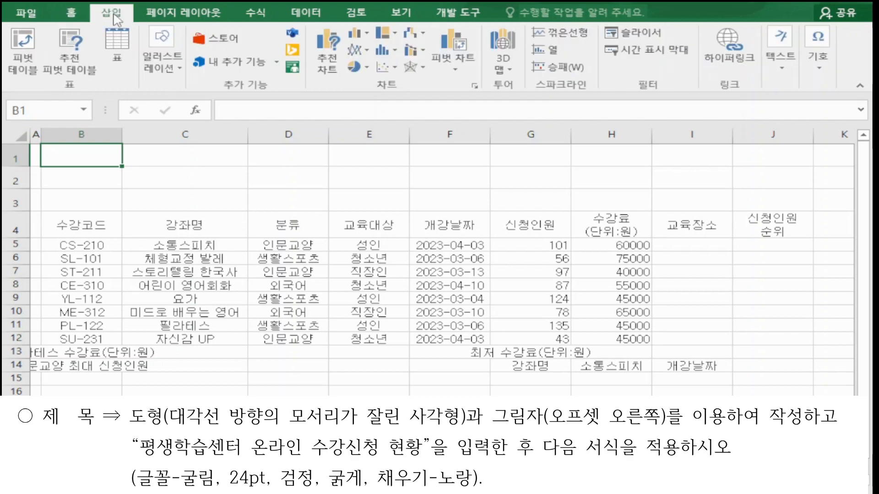
click(171, 73)
click(238, 127)
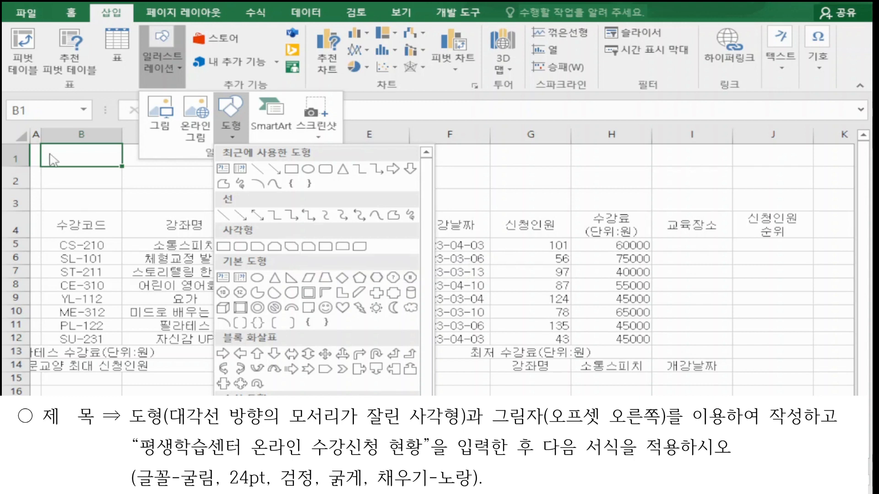
click(292, 247)
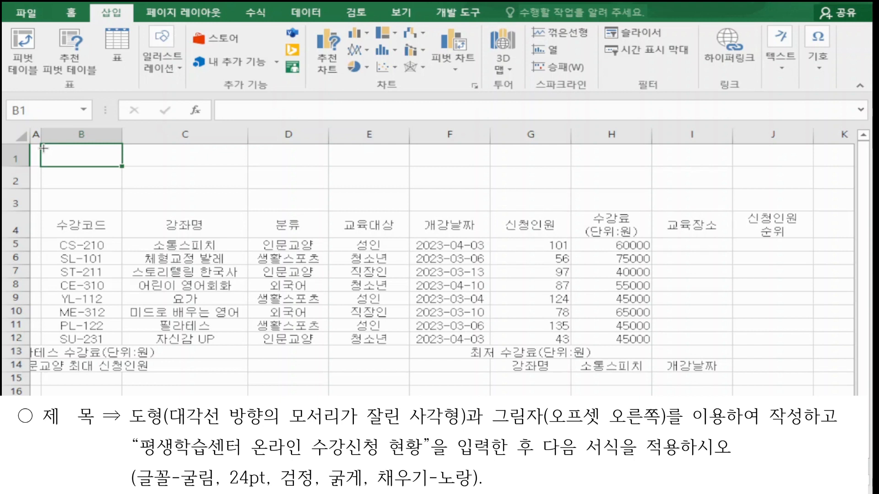
drag(43, 148, 553, 203)
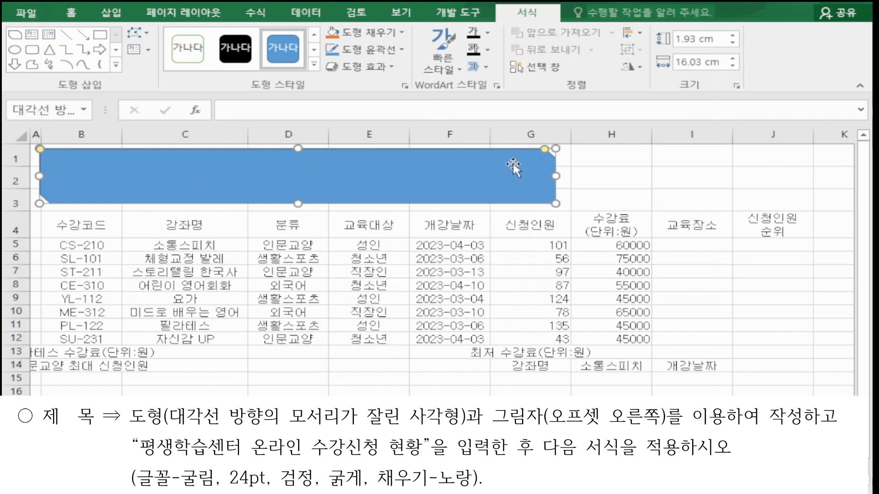
Step: Apply the Offset Right outer shadow effect to the title shape
click(386, 70)
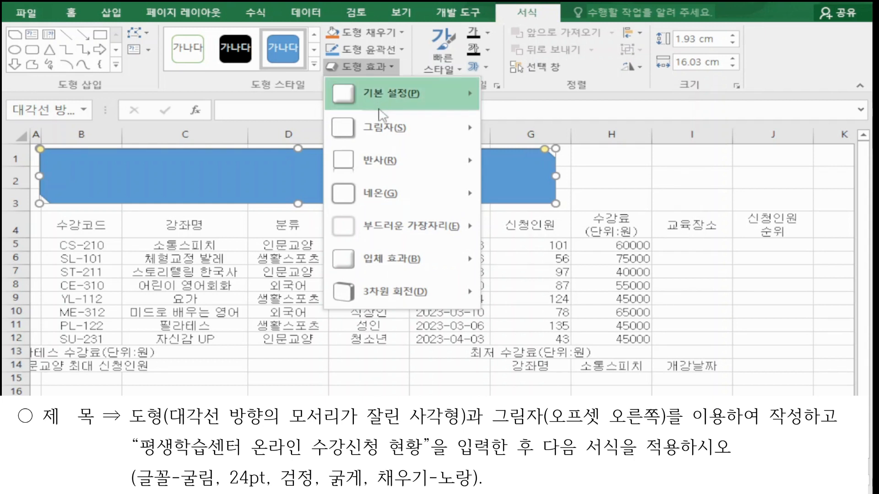
mouse_move(378, 126)
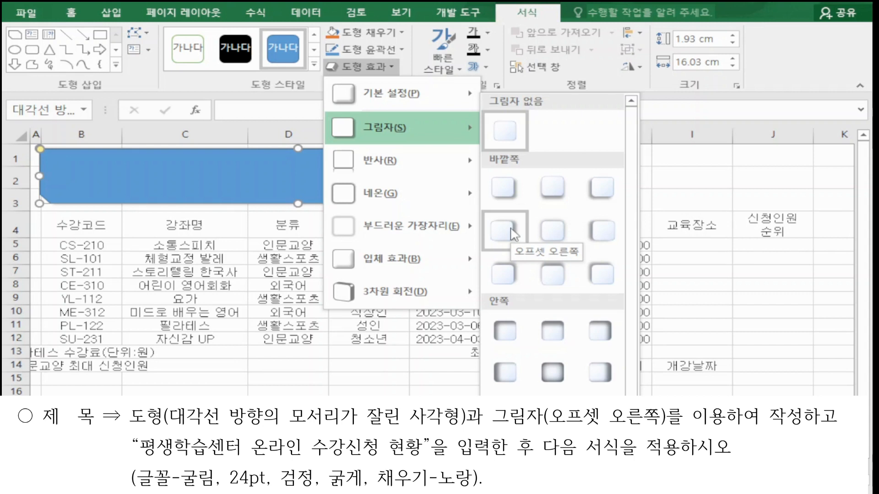
click(514, 235)
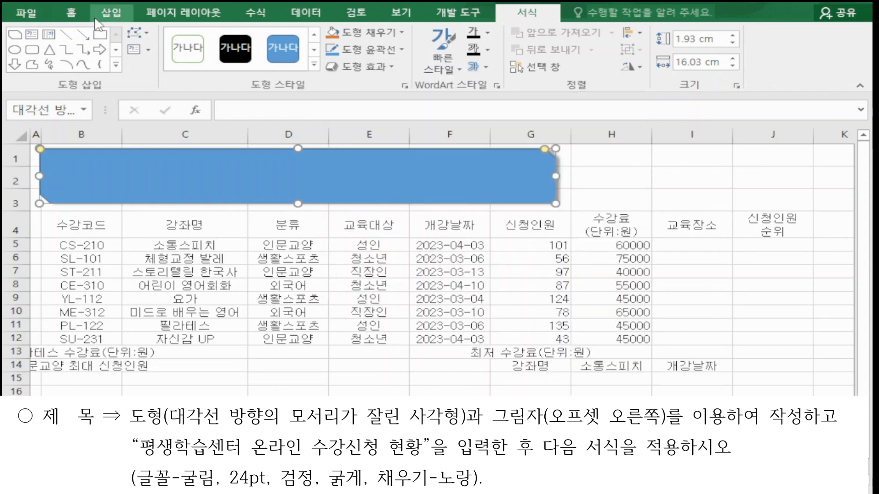
Step: Set the shape's font to 굴림 at 24 pt
click(71, 12)
click(167, 38)
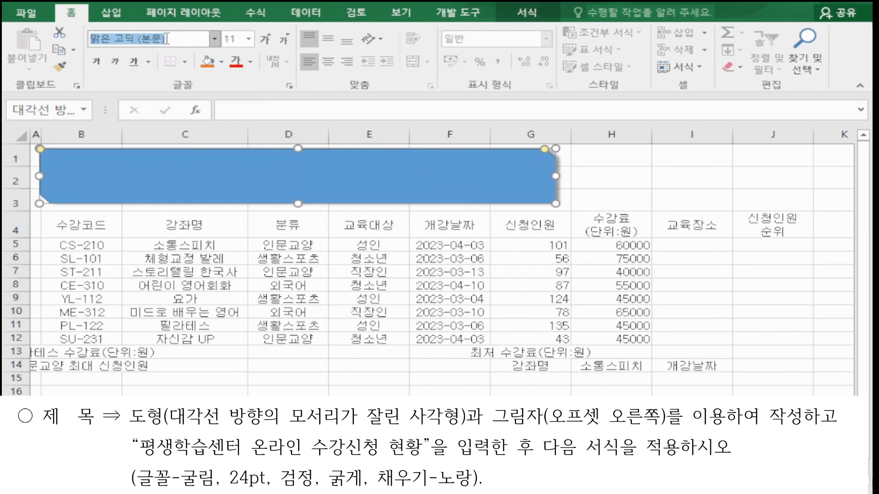
text(굴림)
key(Return)
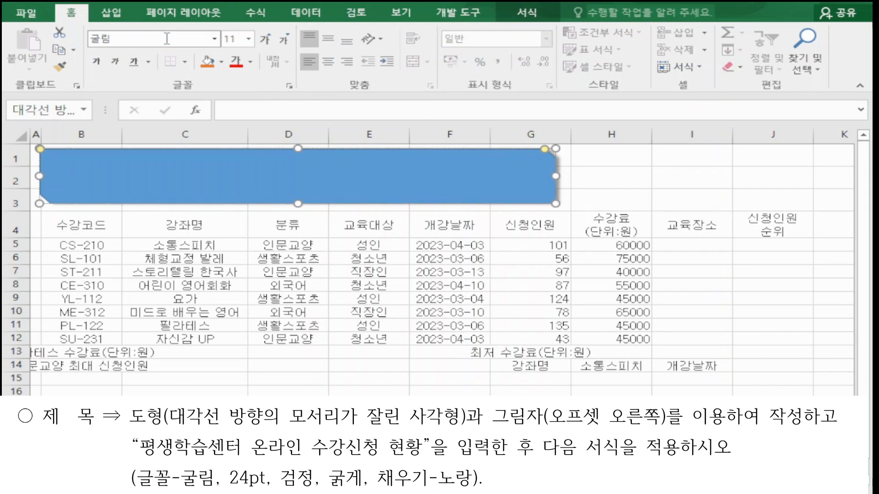
click(231, 40)
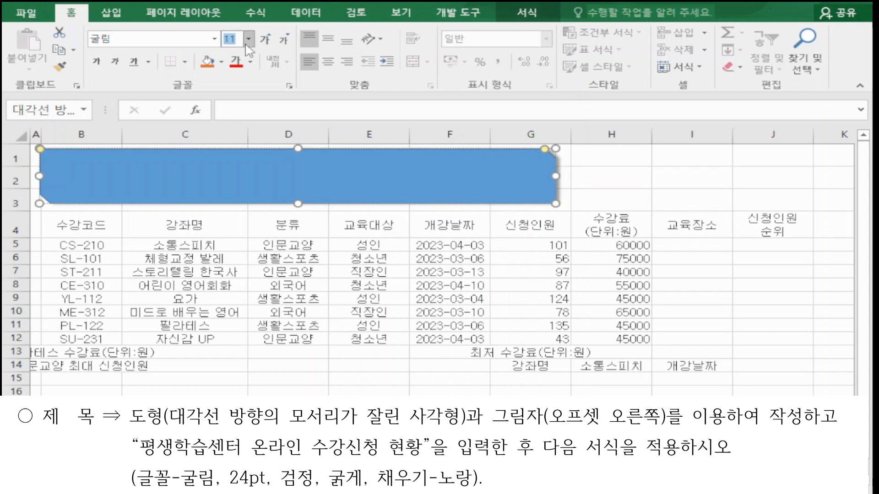
click(247, 39)
key(BackSpace)
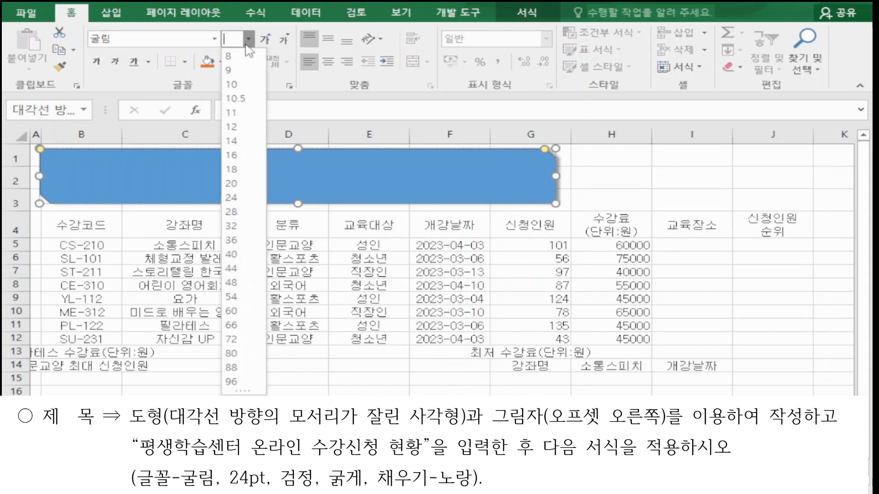
text(24)
key(Return)
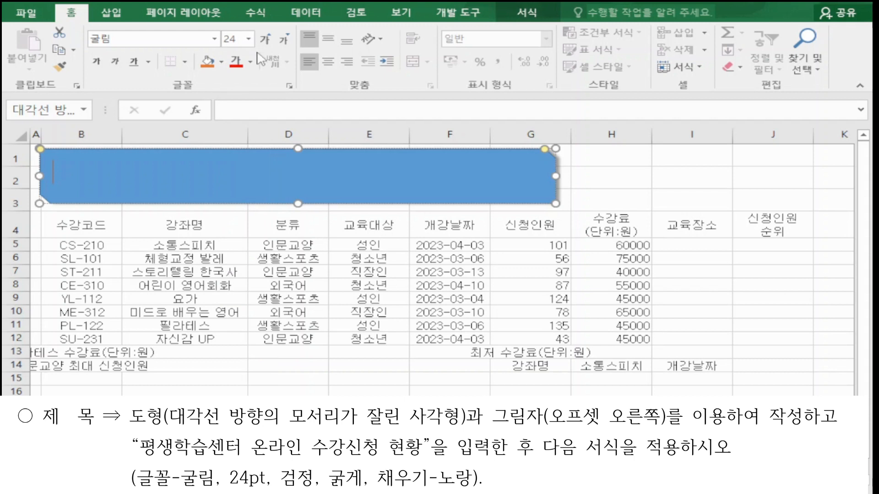
Step: Make the shape's text black and bold, and fill the shape with standard yellow
click(251, 63)
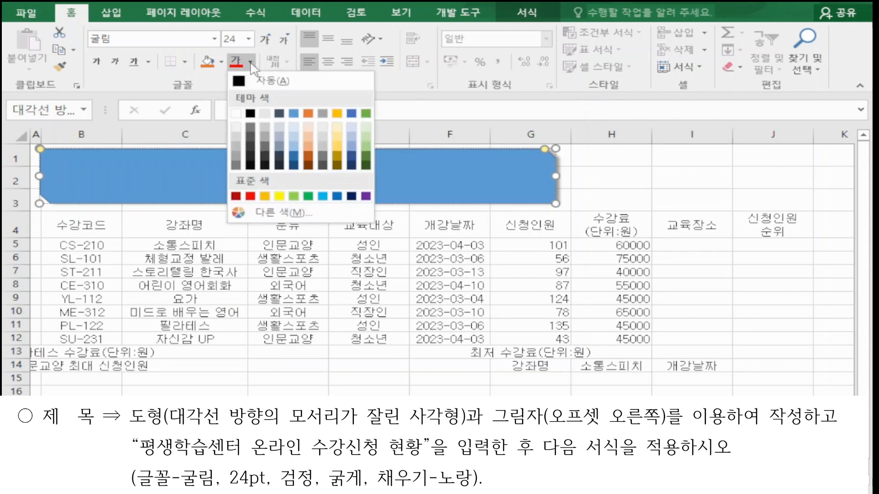
click(250, 114)
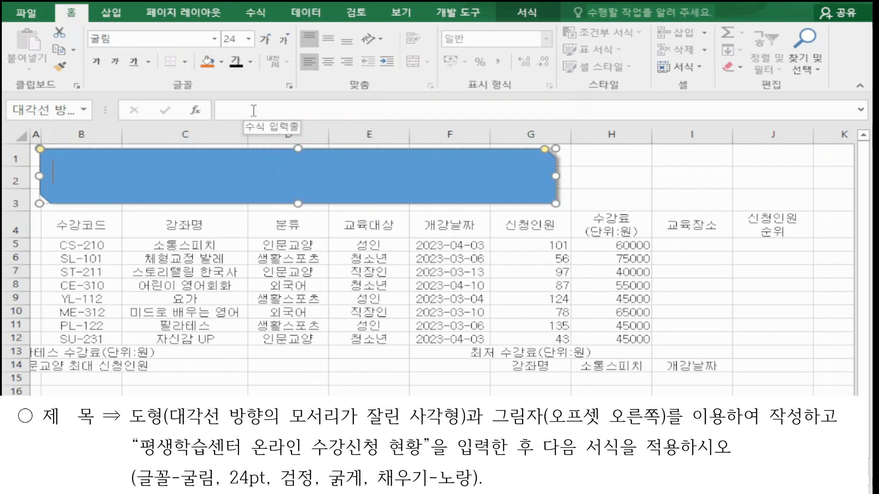
click(95, 63)
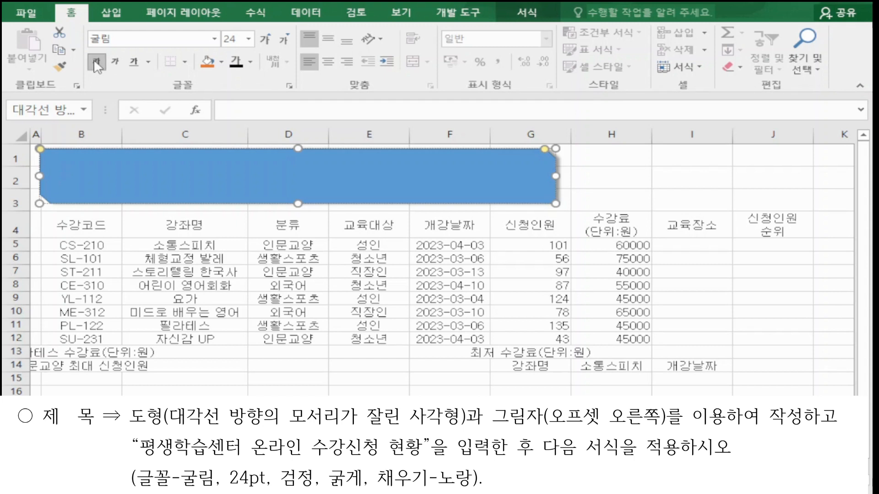
click(222, 64)
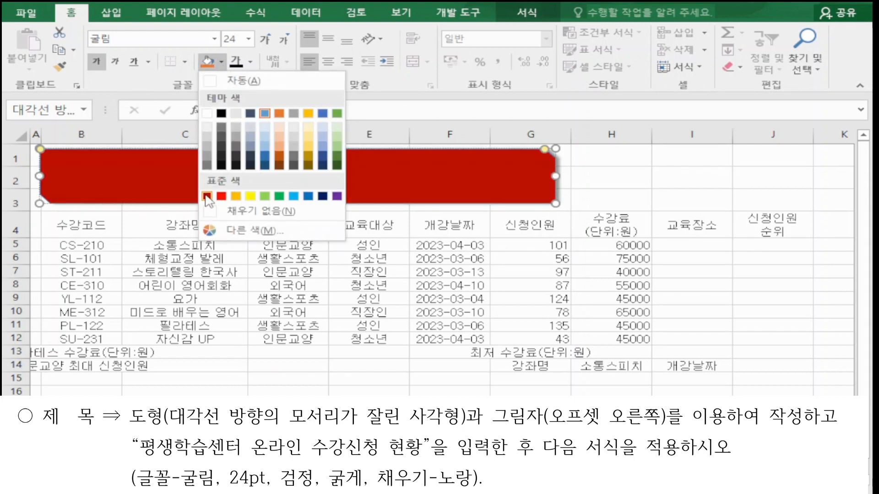
click(250, 196)
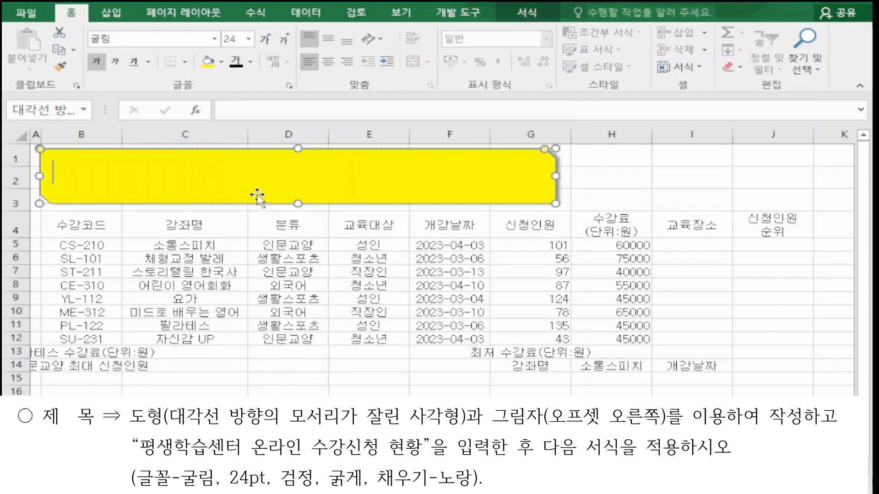
Step: Center the text vertically and horizontally in the shape and enter the title 평생학습센터 온라인 수강신청 현황
click(330, 40)
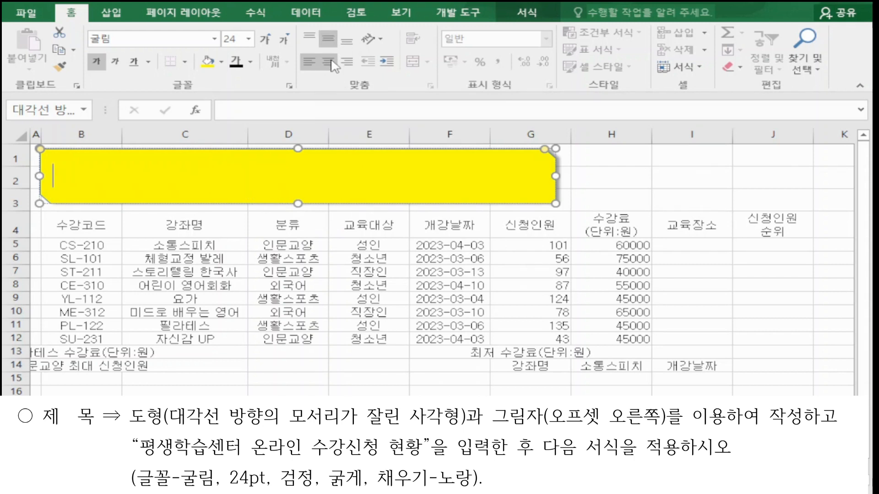
click(332, 59)
text(평생학습센터 온라인 수강신청 현황)
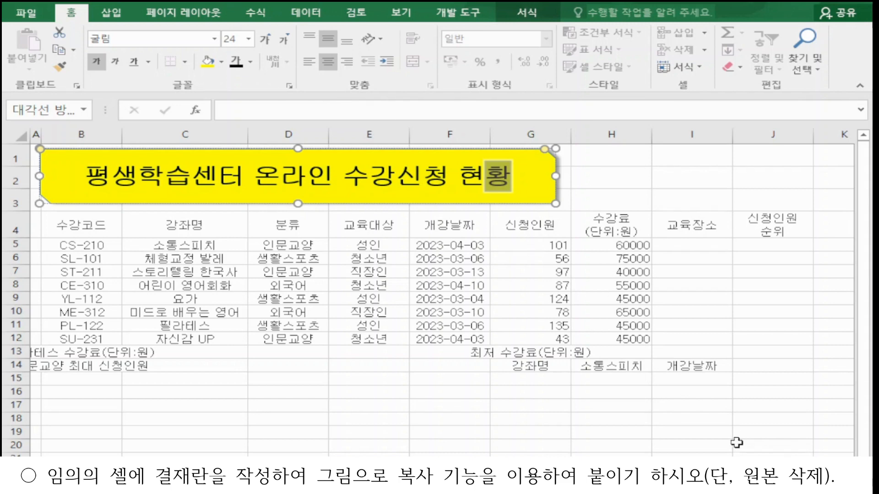
Step: Enter the approval headers 확인, 담당, 팀장 and 센터장 across K5 to N5
scroll(736, 443, right, 1)
scroll(439, 293, right, 4)
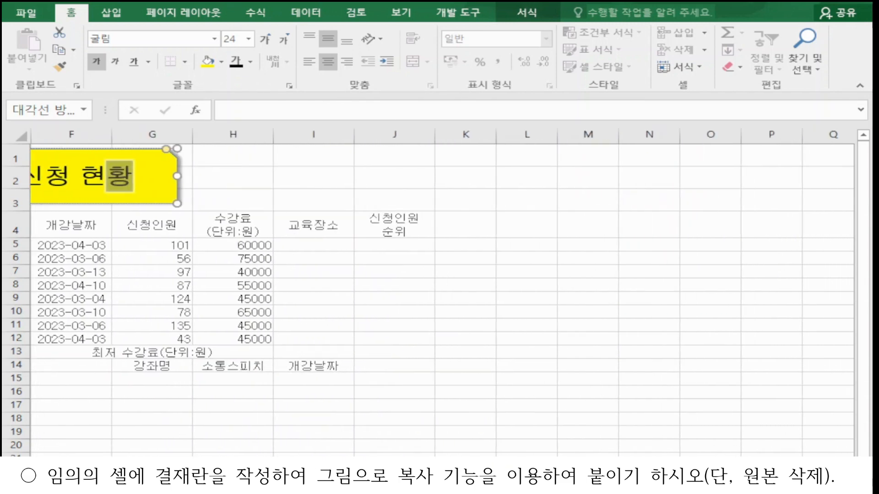
click(479, 248)
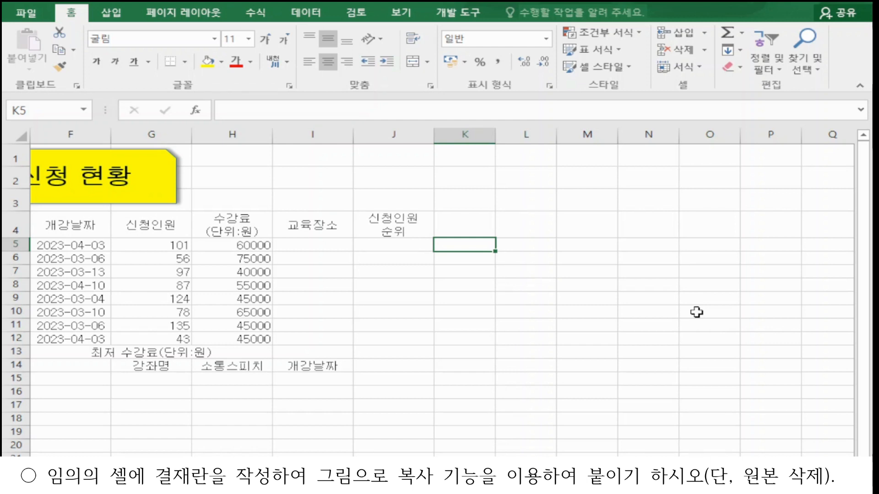
text(확인)
key(Tab)
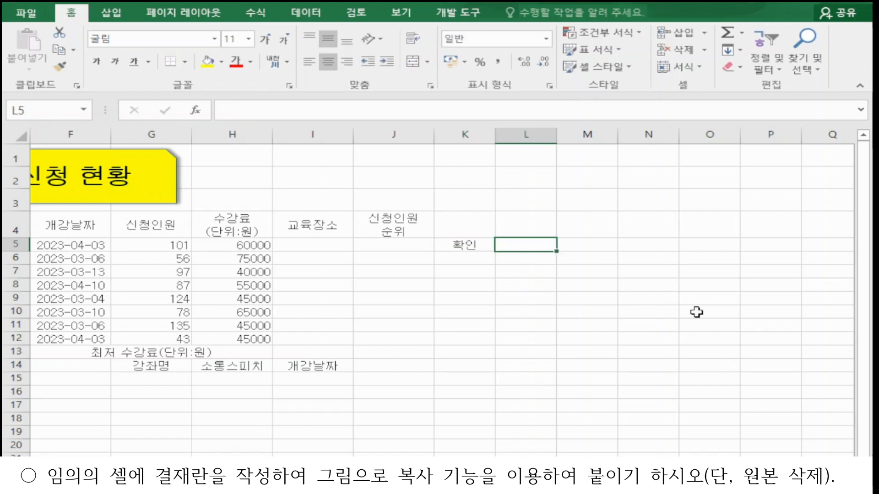
text(담당)
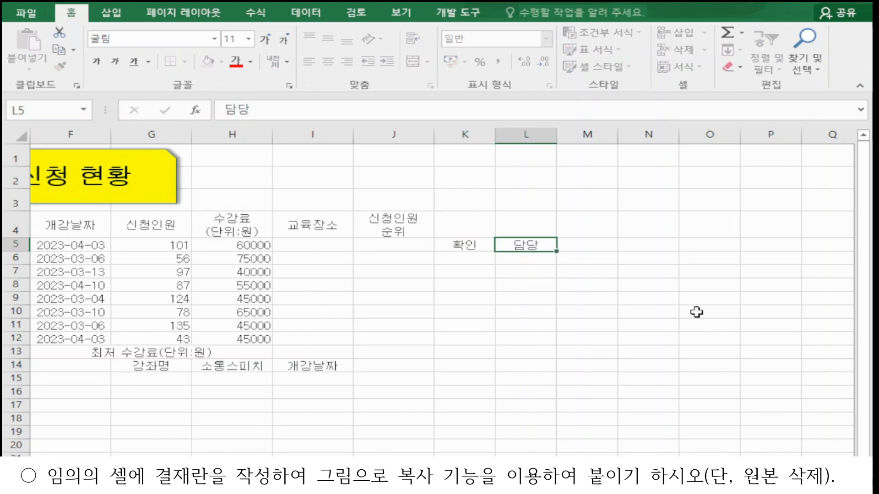
Step: Merge and center K5:K7, and merge L6:L7, M6:M7 and N6:N7 for the signature boxes
click(475, 245)
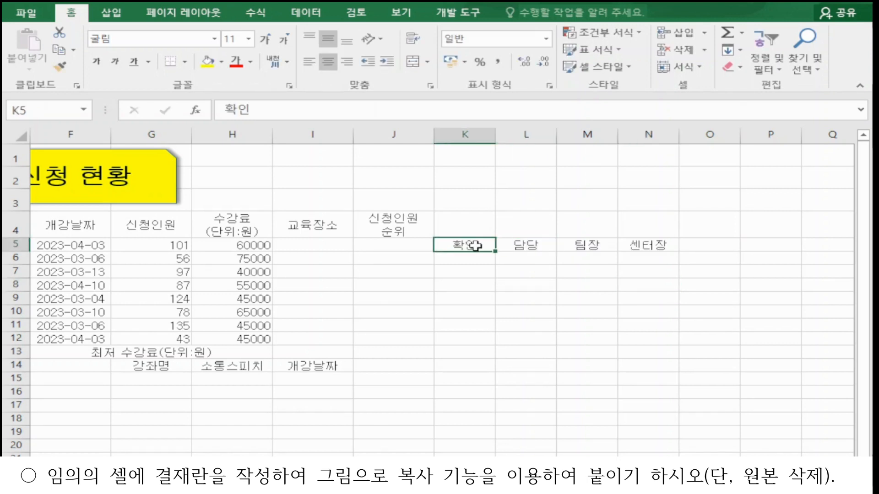
drag(475, 246, 475, 268)
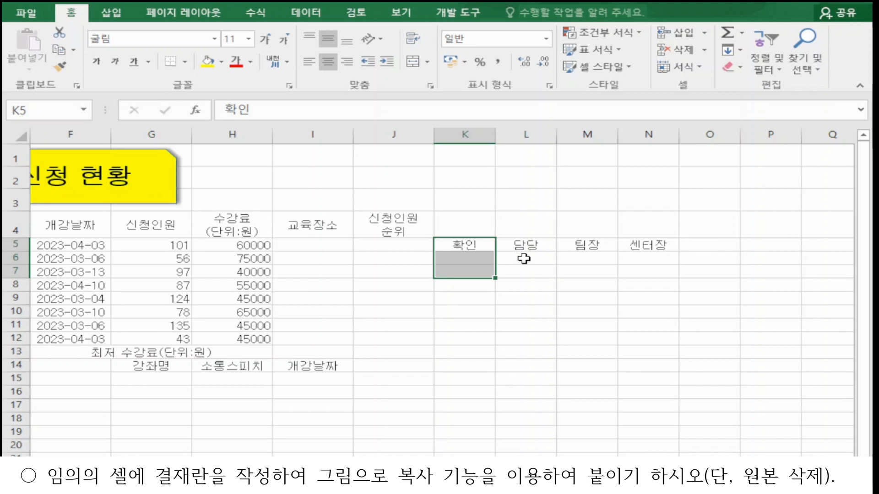
ctrl+drag(524, 257, 526, 269)
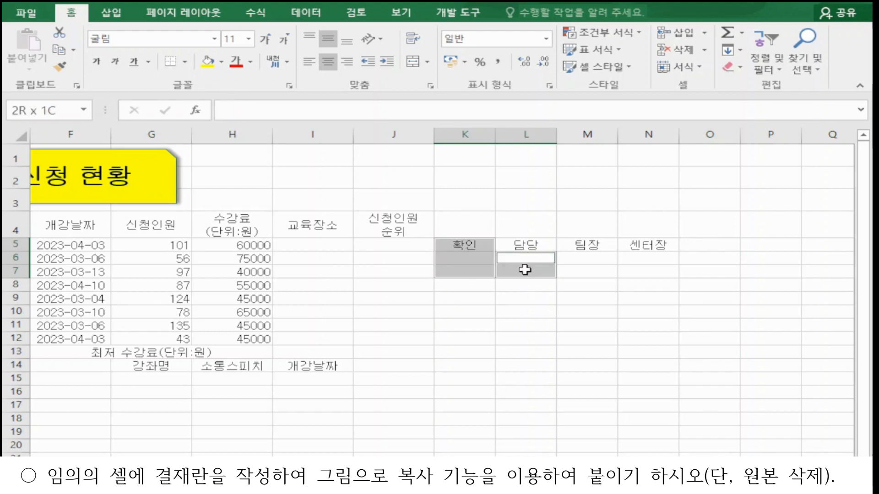
ctrl+drag(580, 258, 581, 270)
ctrl+drag(634, 258, 634, 272)
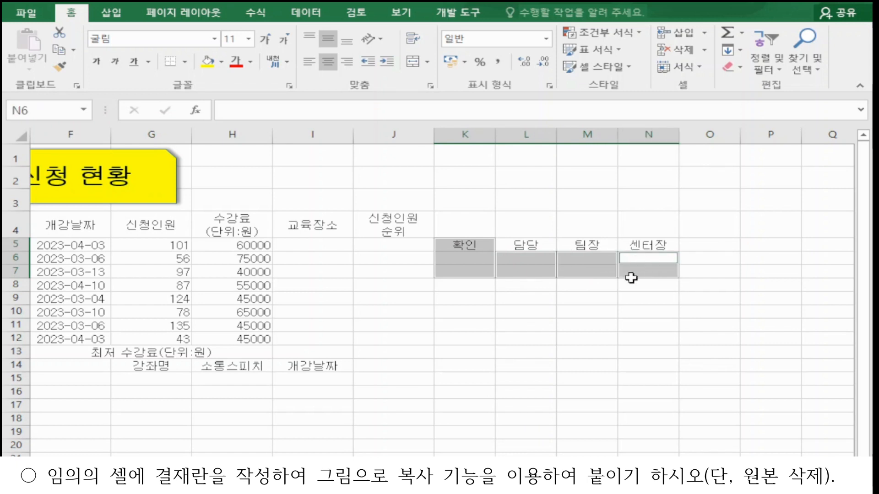
click(414, 62)
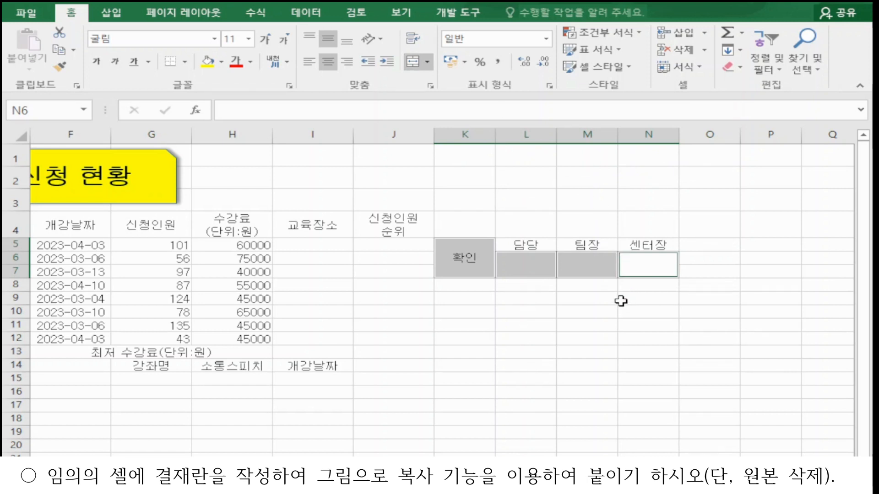
Step: Set the 확인 cell to vertical text and narrow column K
click(479, 263)
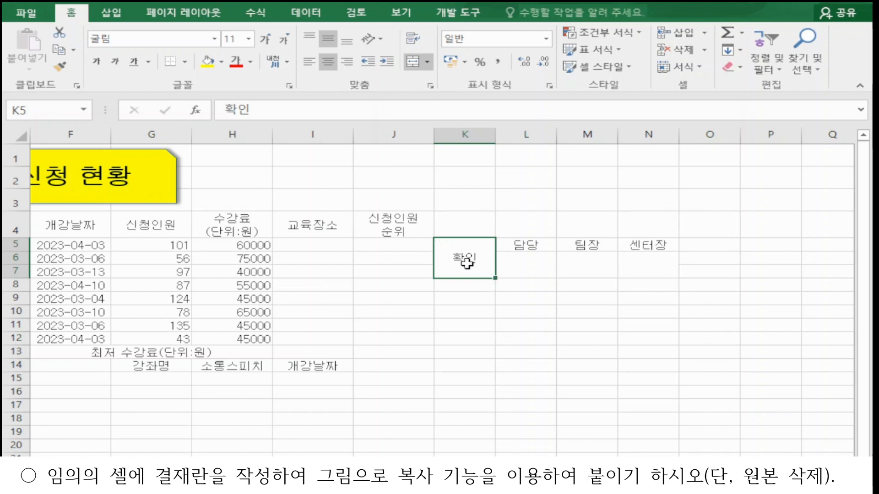
click(371, 43)
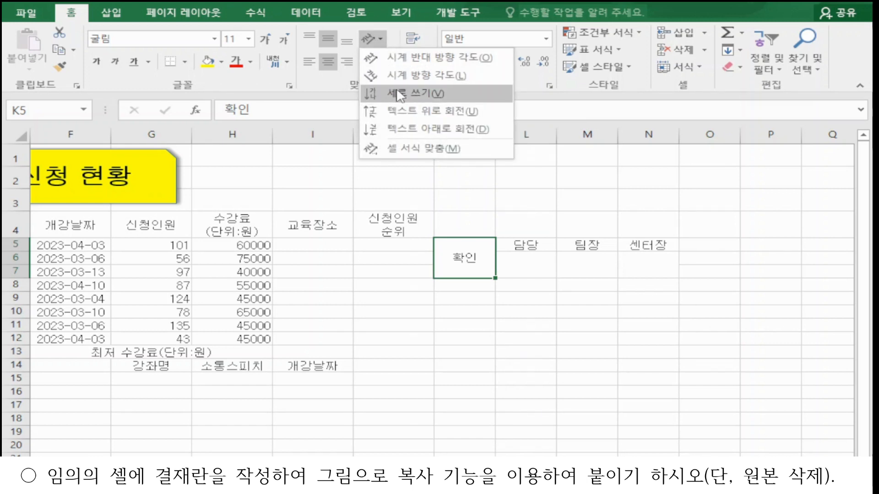
click(400, 94)
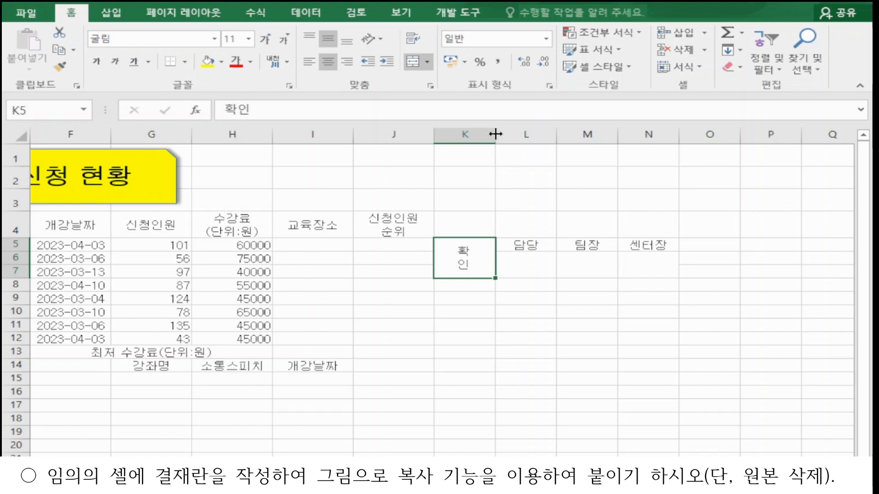
drag(496, 134, 475, 134)
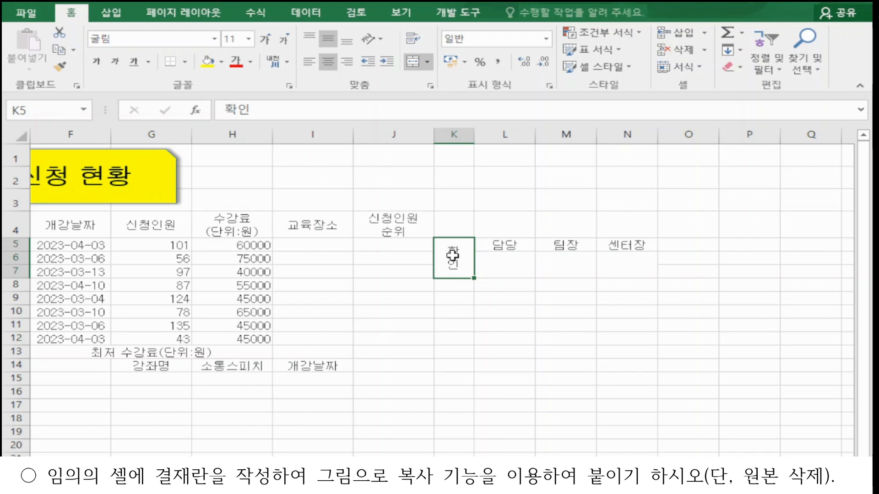
Step: Apply all borders to the approval table K5:N7
drag(453, 255, 615, 249)
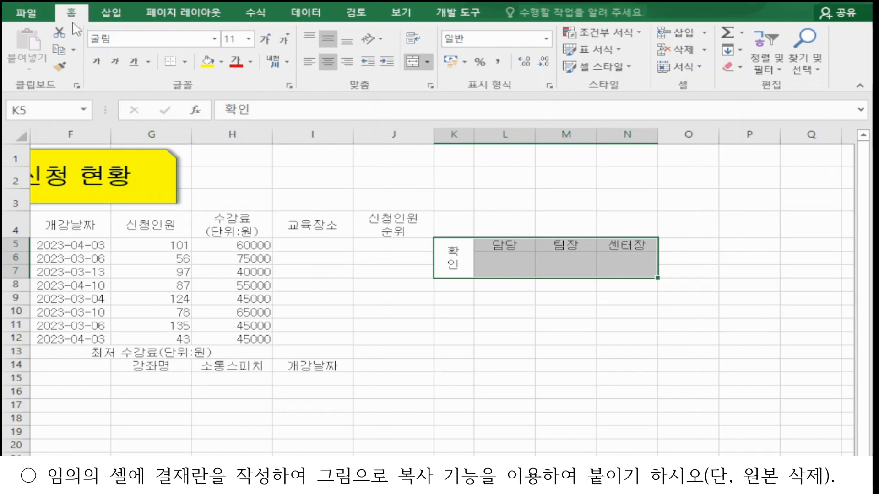
click(185, 68)
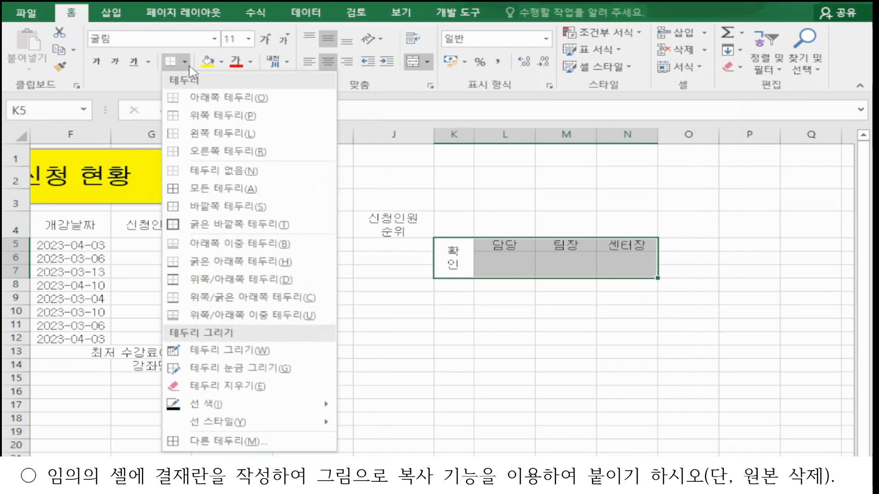
click(208, 188)
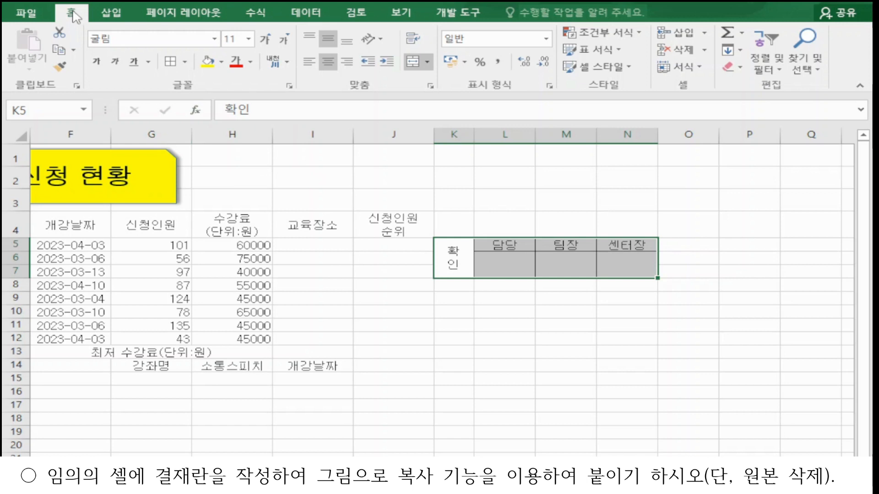
Step: Copy the approval table K5:N7 as a picture, as shown on screen, and paste it at cell H1
click(73, 50)
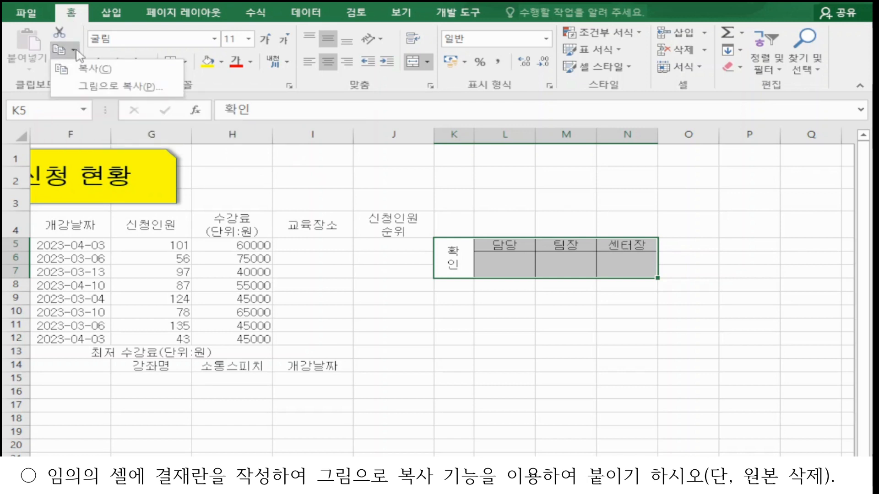
click(107, 84)
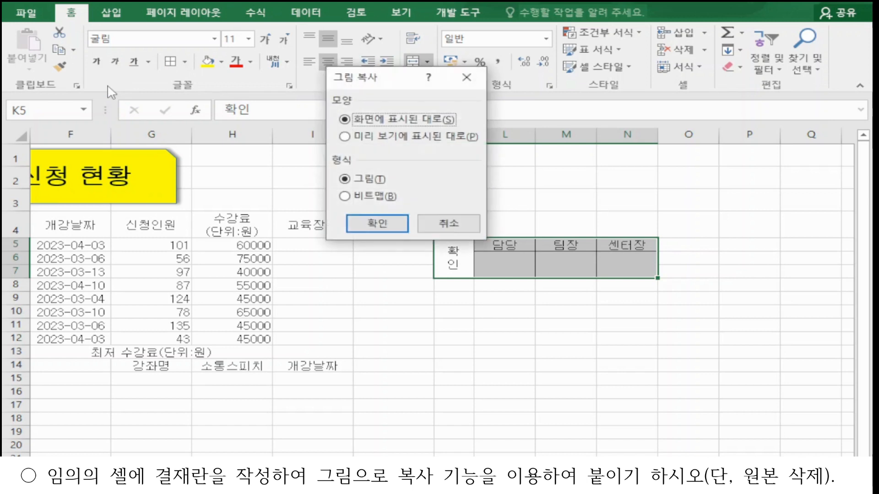
click(374, 227)
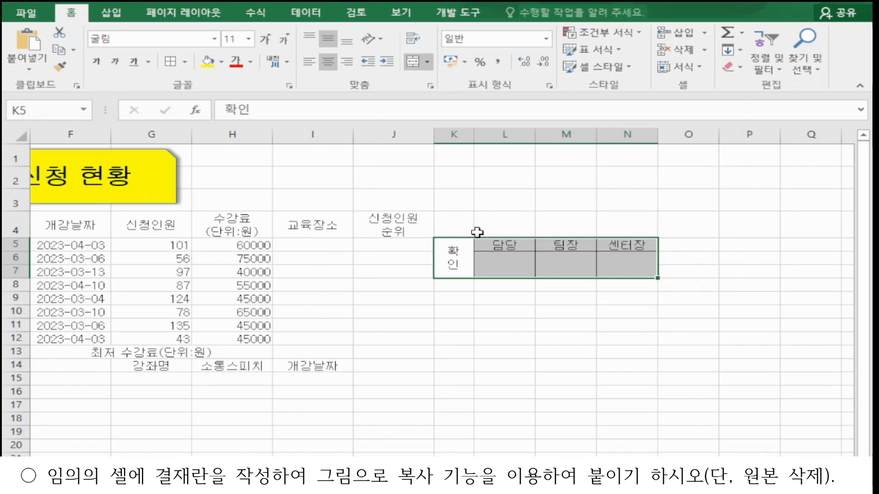
click(218, 159)
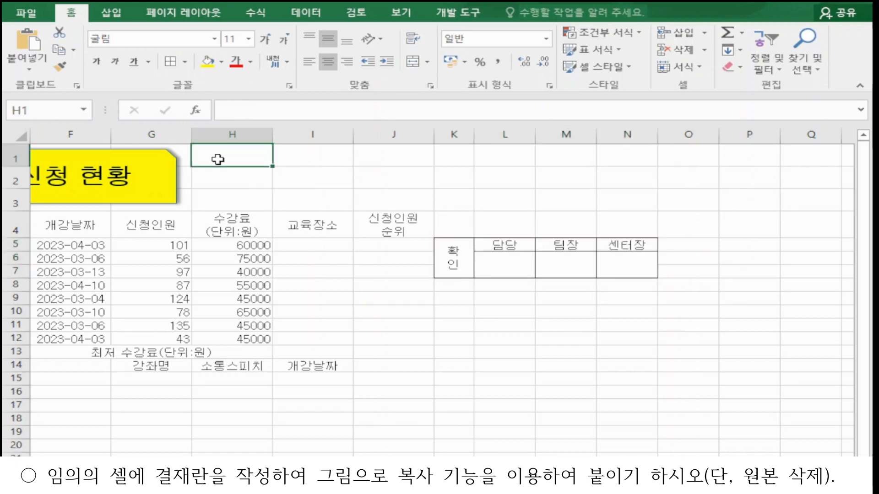
click(36, 45)
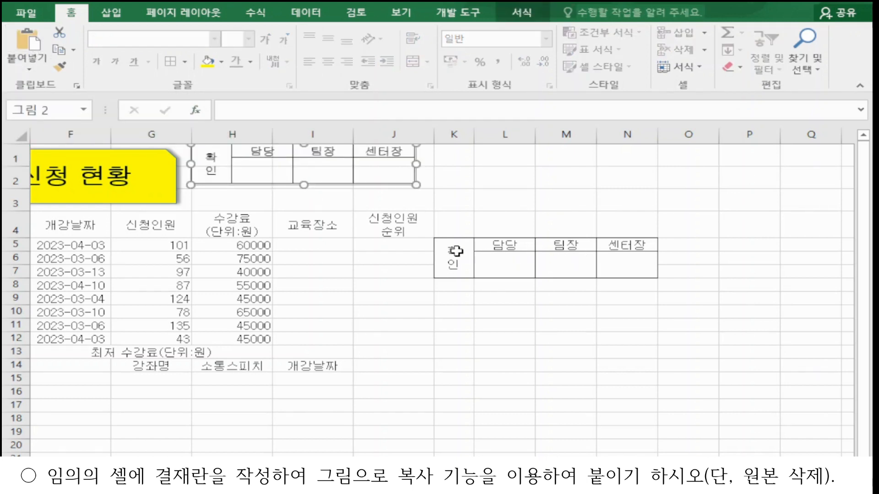
Step: Delete the original approval table cells K5:N7, shifting cells left
drag(455, 251, 613, 251)
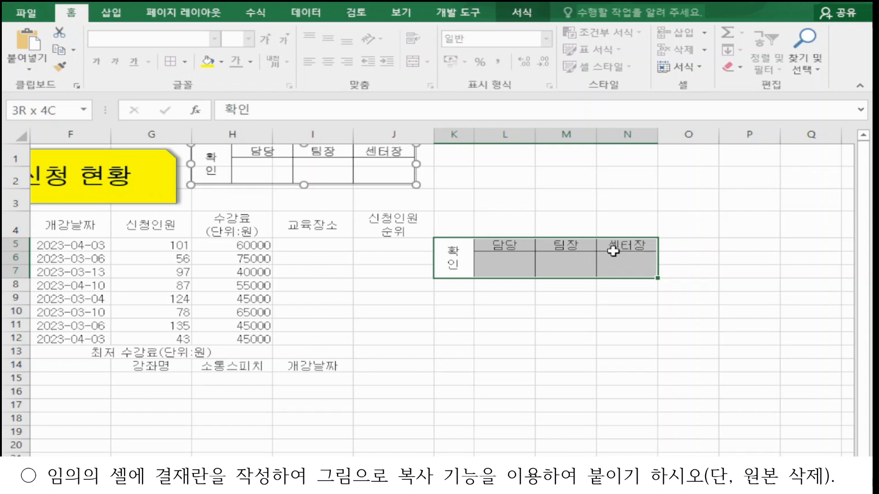
right_click(613, 251)
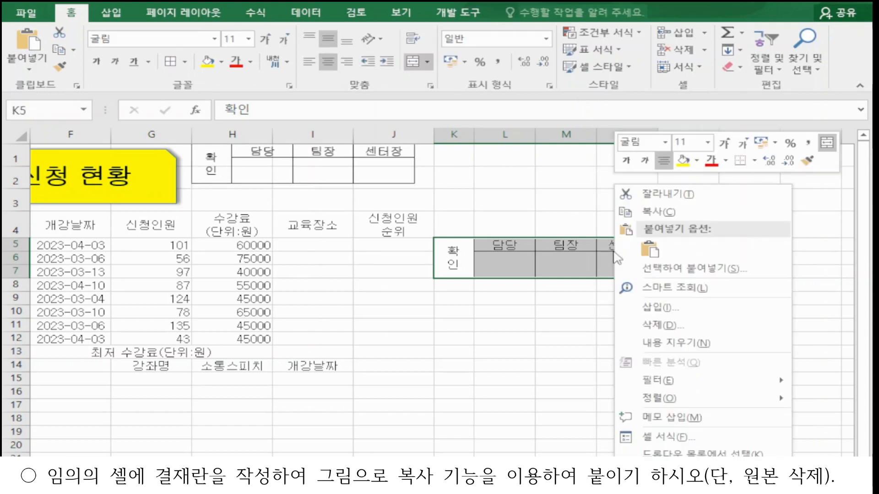
click(665, 325)
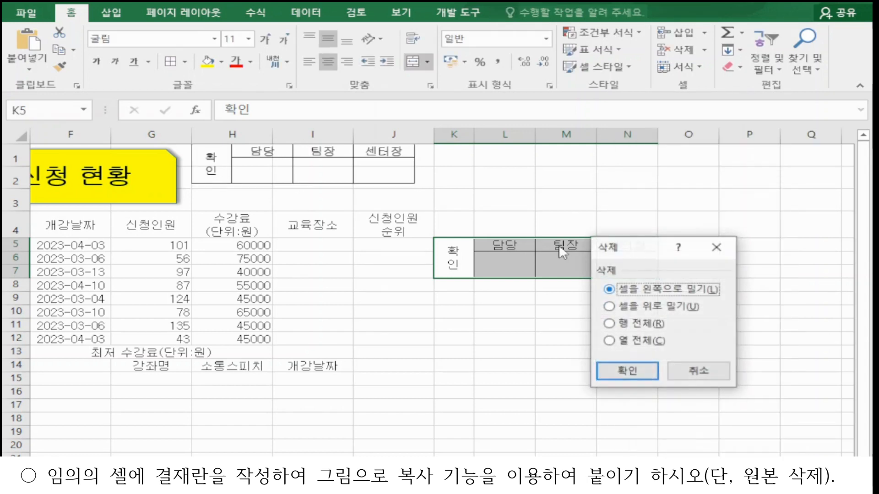
click(643, 367)
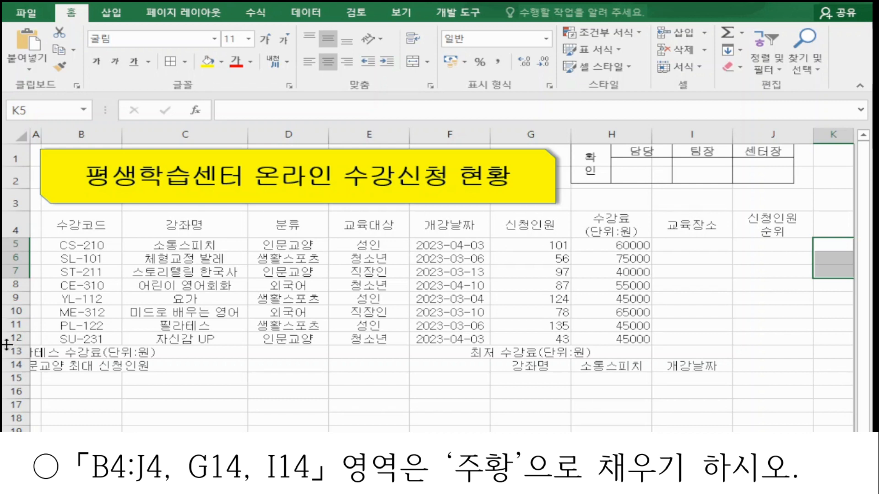
Step: Fill the header range B4:J4 and cells G14 and I14 with orange
drag(68, 225, 741, 224)
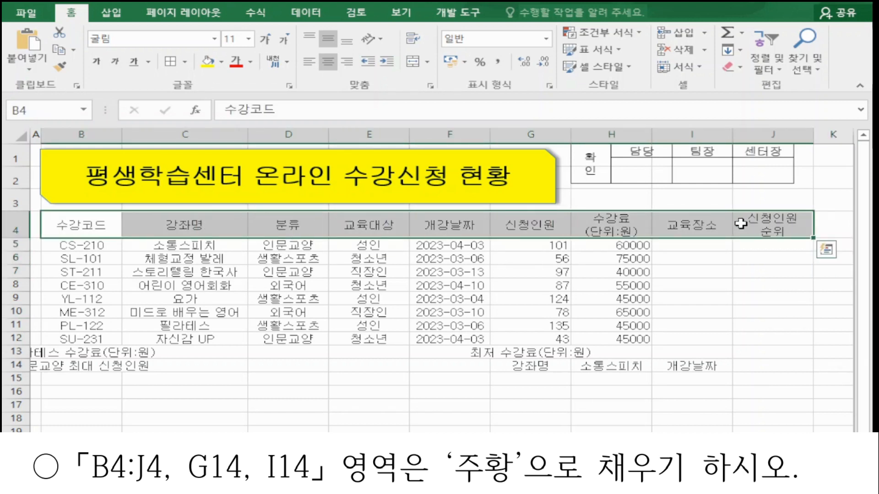
click(222, 62)
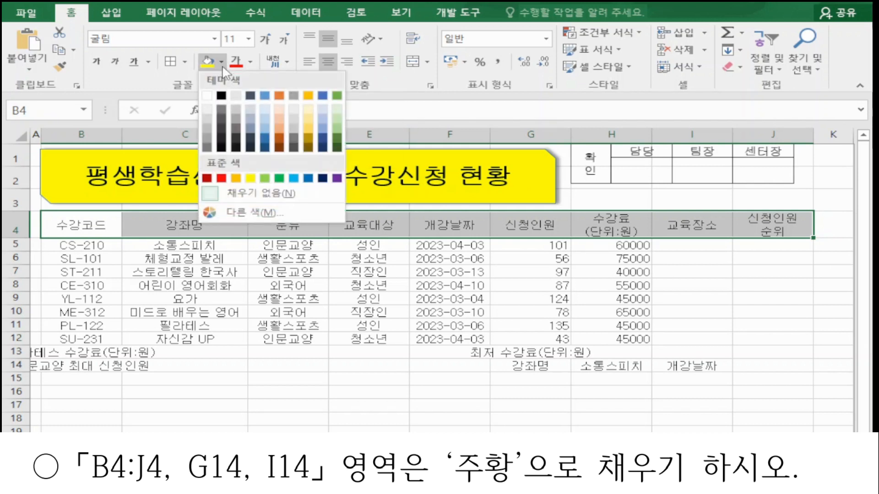
click(237, 178)
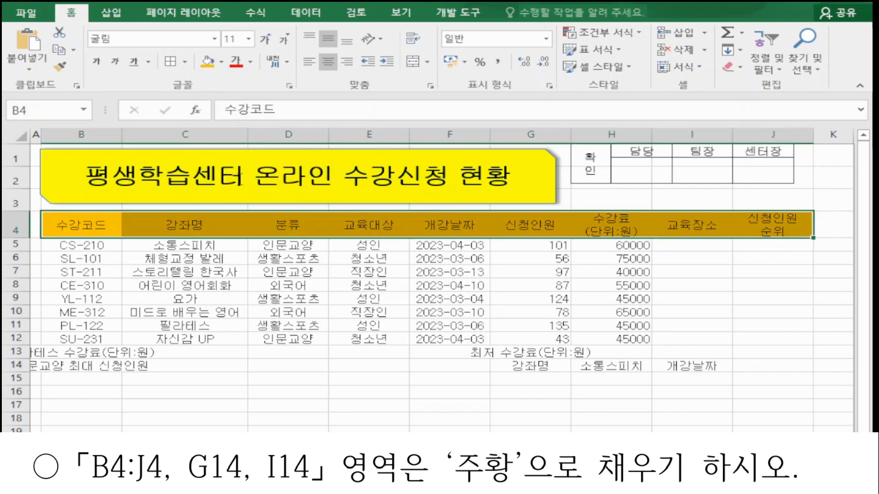
click(532, 366)
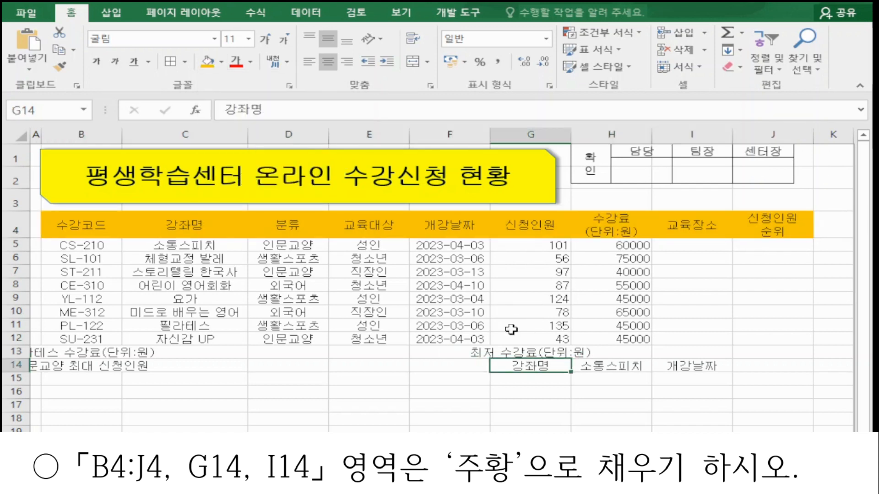
click(207, 64)
click(682, 367)
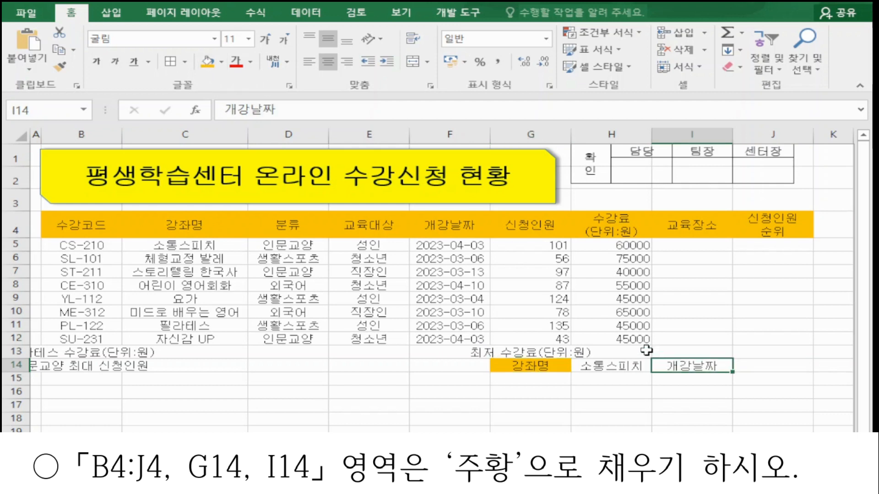
click(208, 64)
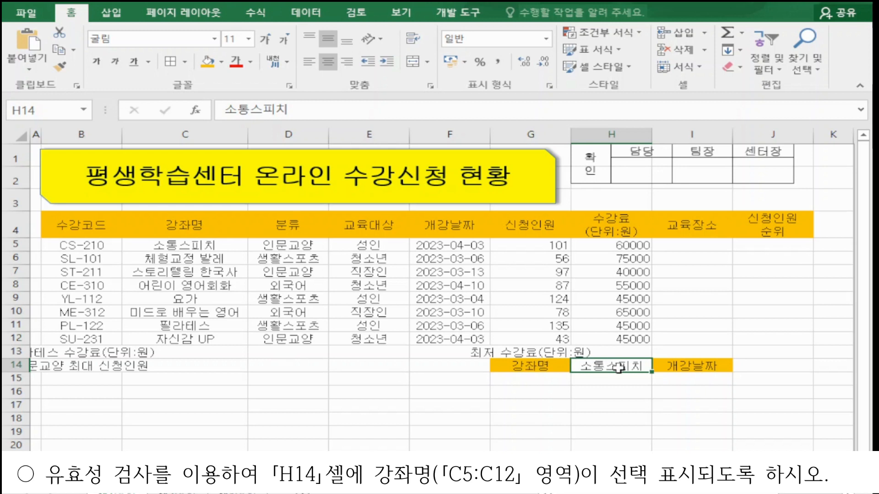
Step: Add list data validation to H14 using C5:C12 as the source, and check its drop-down
click(316, 17)
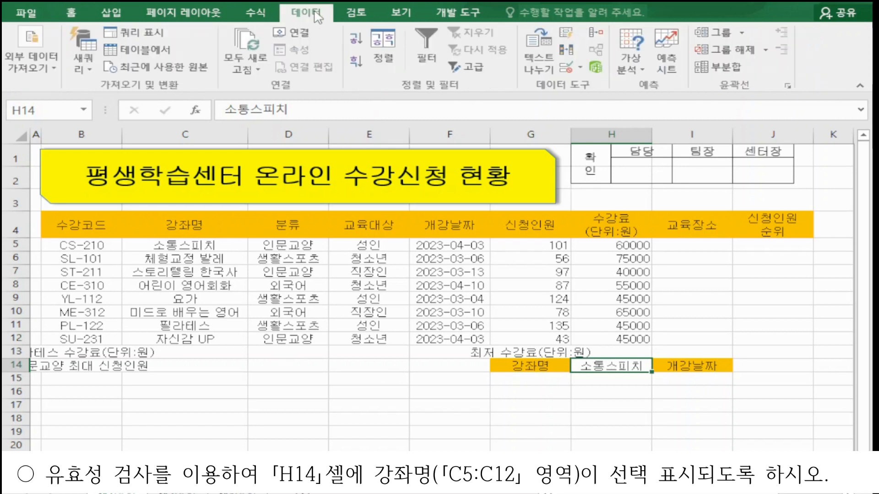
click(569, 69)
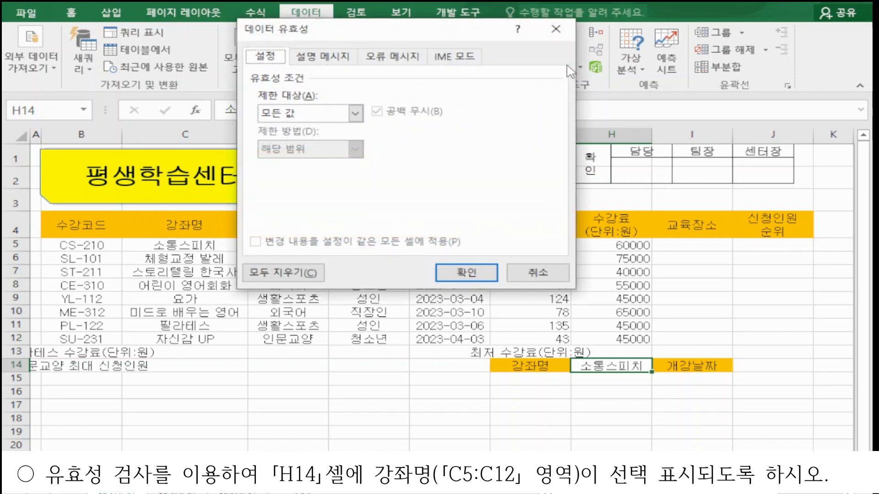
drag(323, 28, 528, 14)
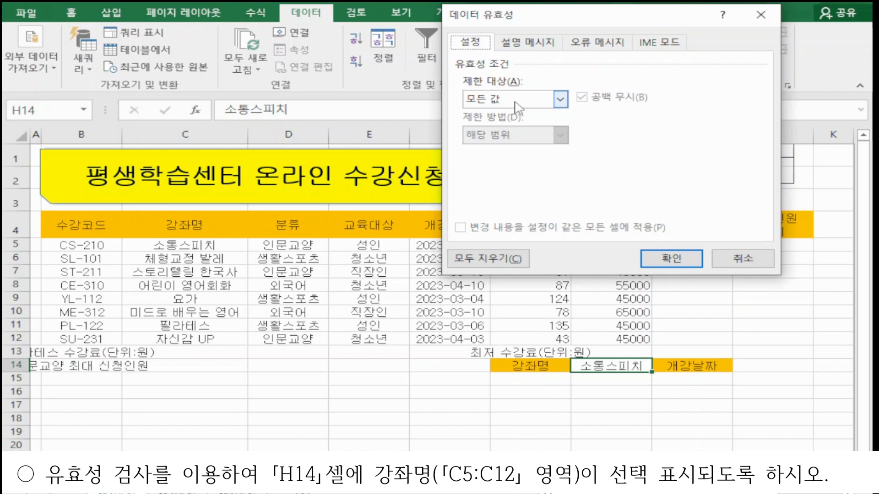
click(516, 102)
click(512, 148)
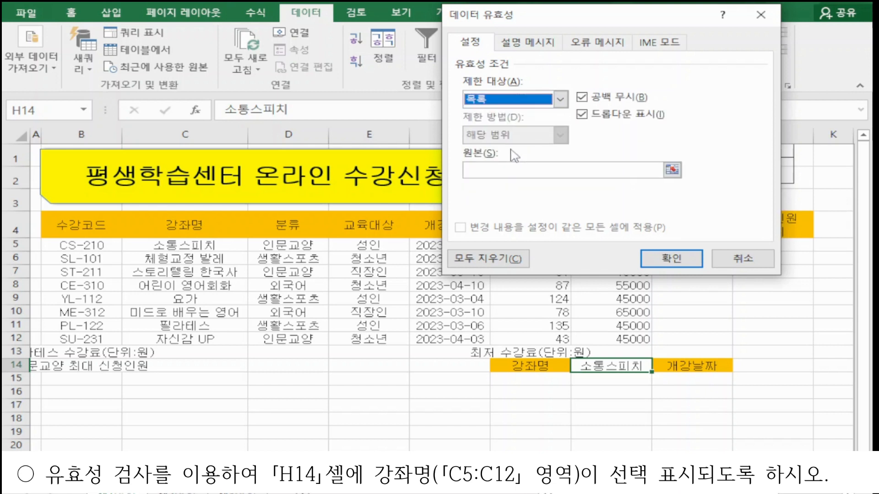
click(504, 171)
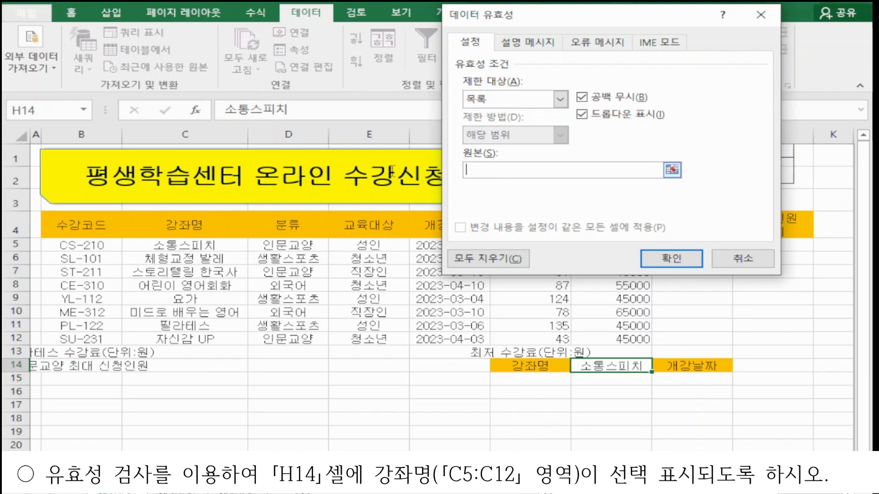
drag(155, 248, 158, 338)
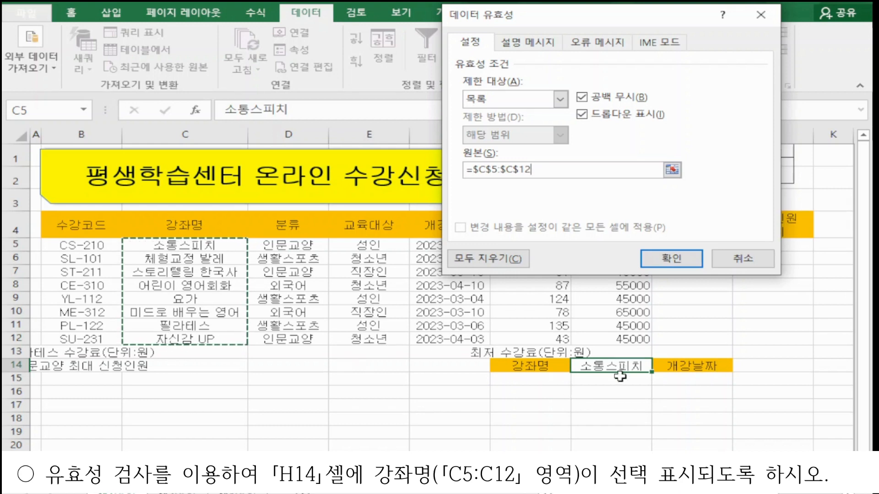
click(671, 259)
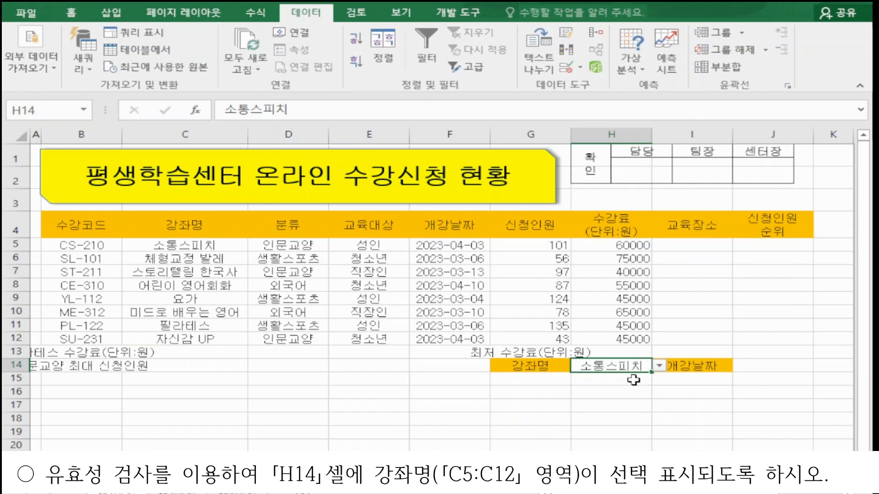
click(659, 367)
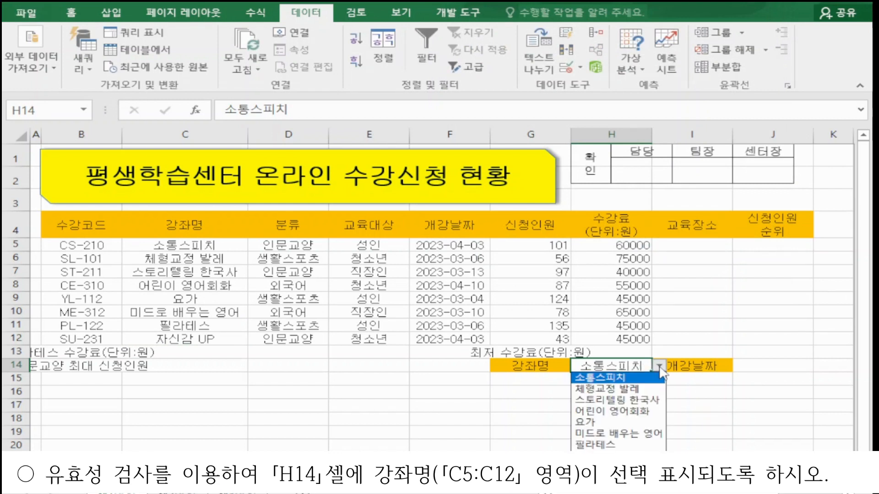
click(660, 368)
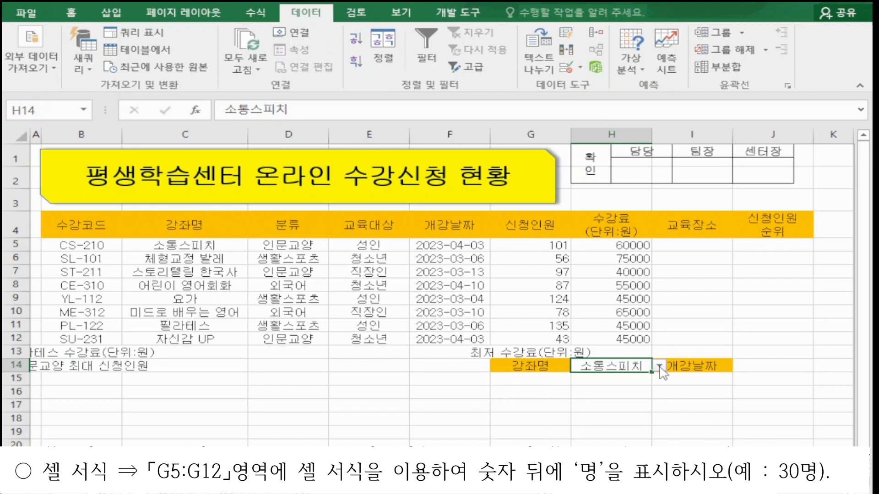
Step: Apply the custom number format 0명 to the applicants range G5:G12
drag(539, 249, 548, 335)
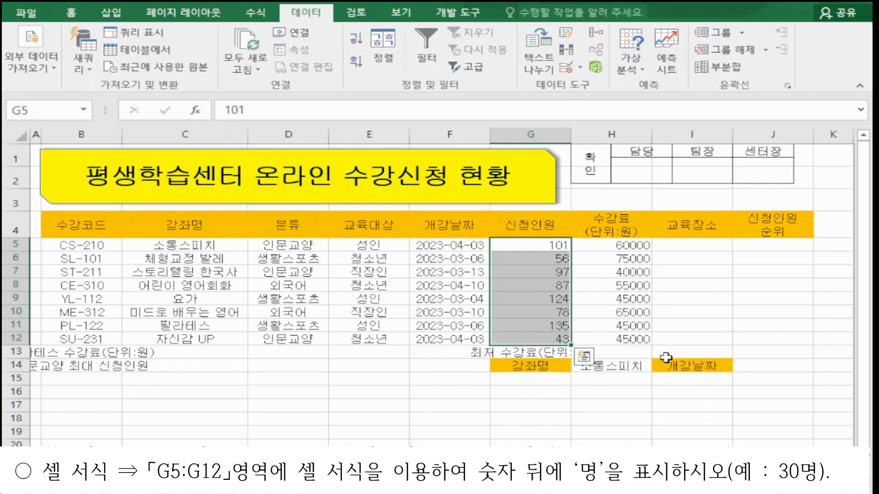
key(ctrl+1)
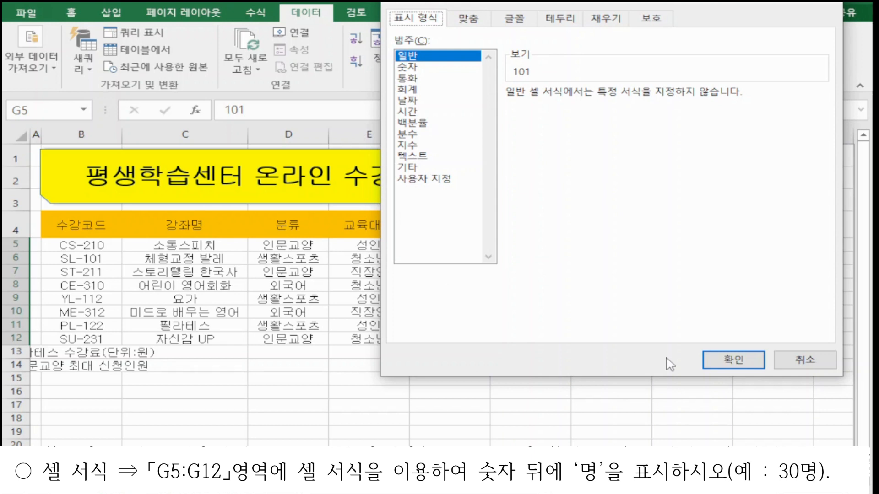
click(408, 180)
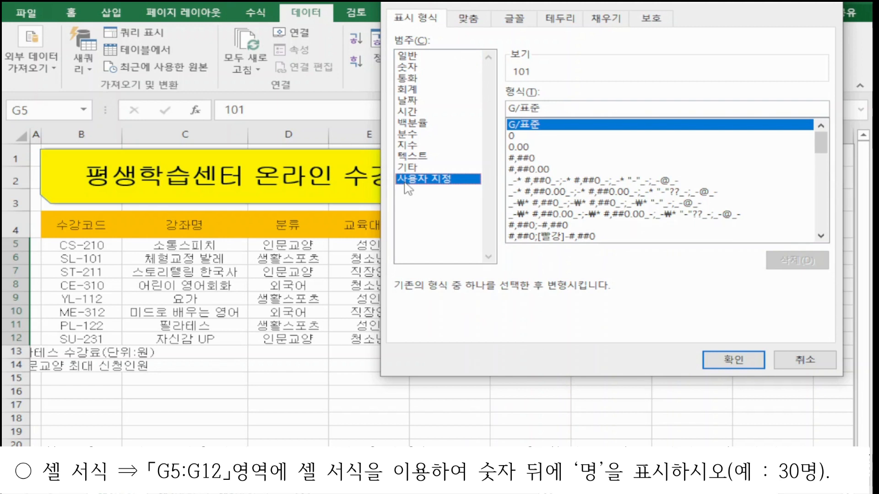
click(522, 136)
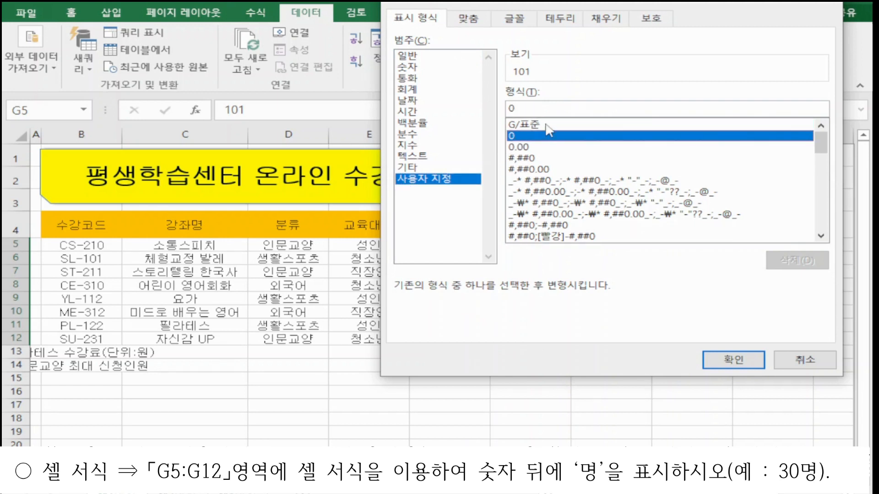
click(546, 110)
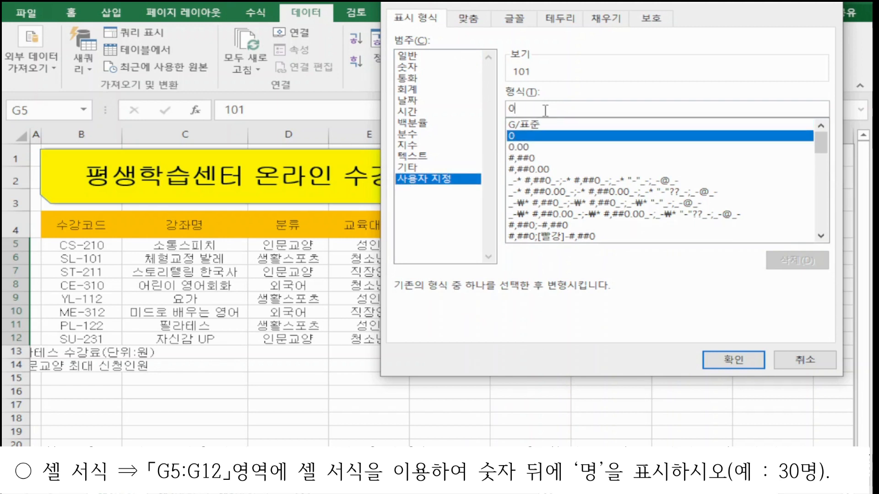
text(명)
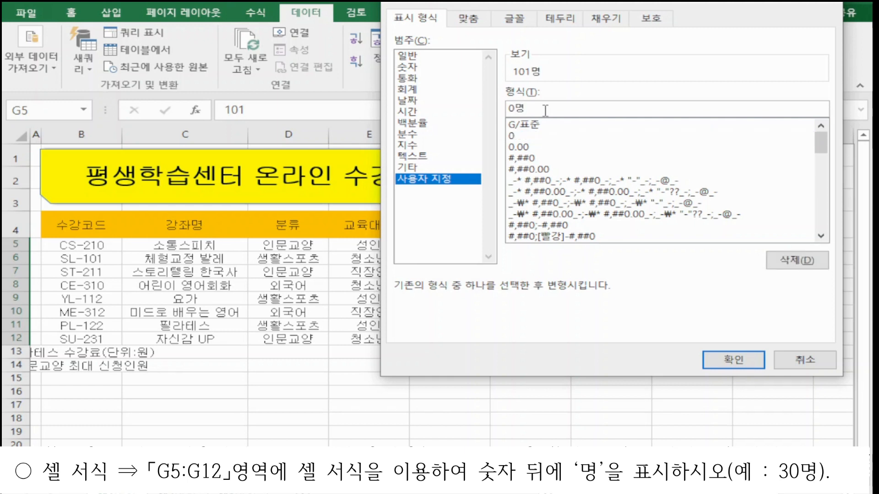
key(shift+Left)
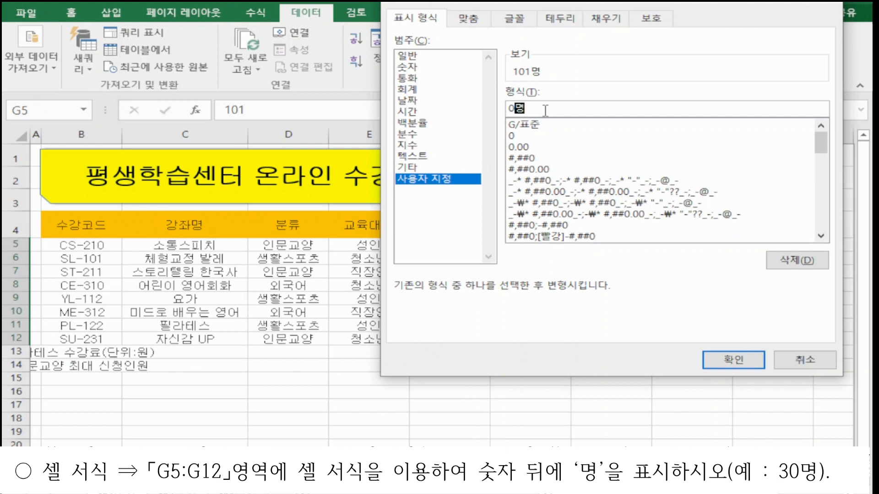
double_click(546, 111)
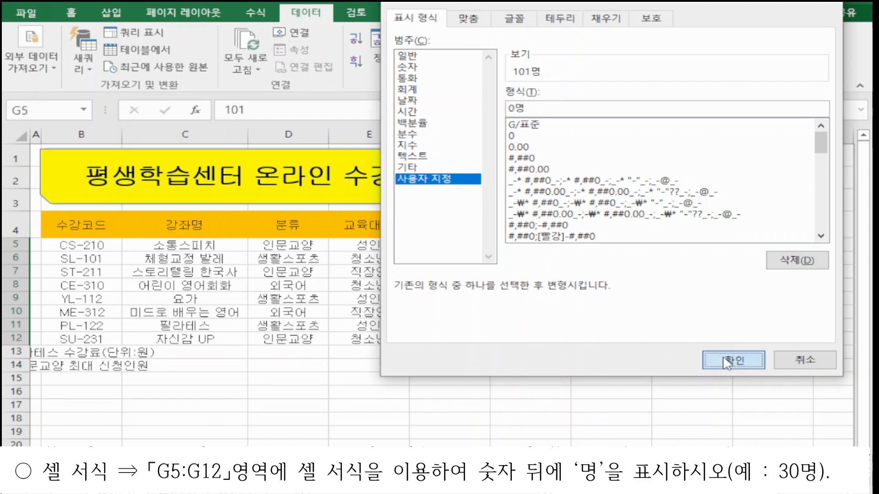
click(714, 360)
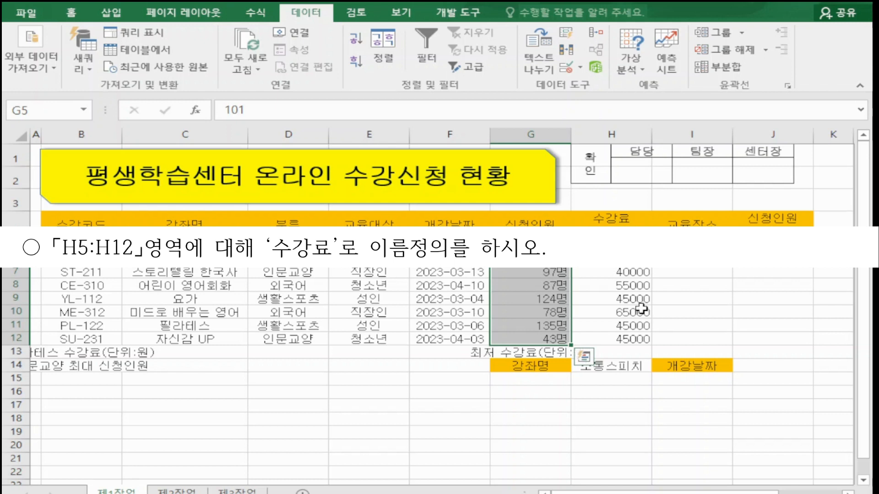
Step: Define the name 수강료 for the range H5:H12, then select cell I5
drag(612, 246, 611, 341)
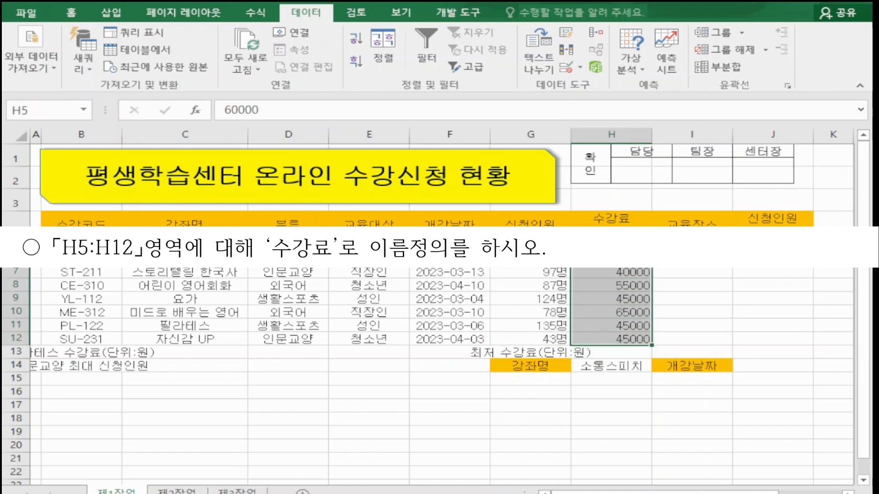
click(71, 13)
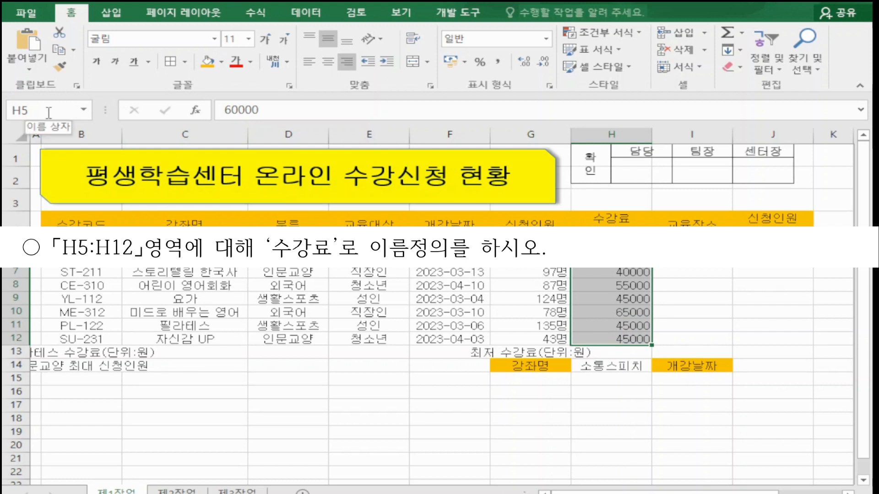
click(49, 112)
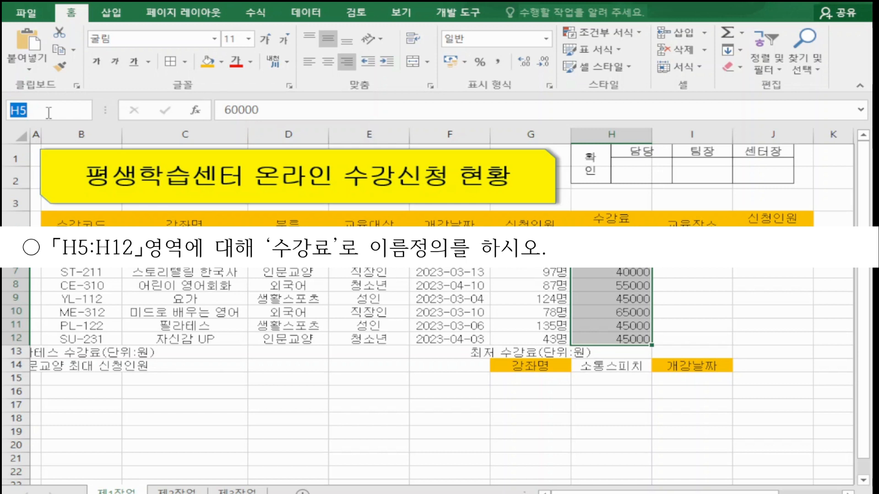
text(수강료)
key(Return)
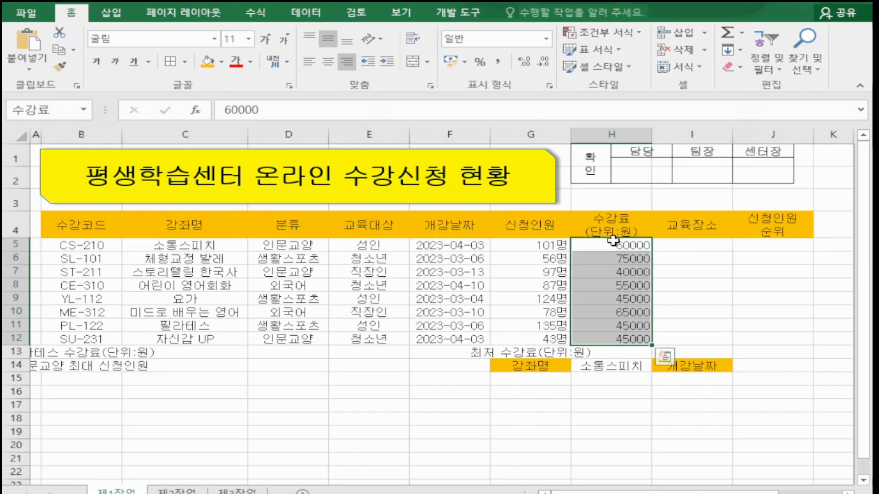
click(500, 66)
click(690, 247)
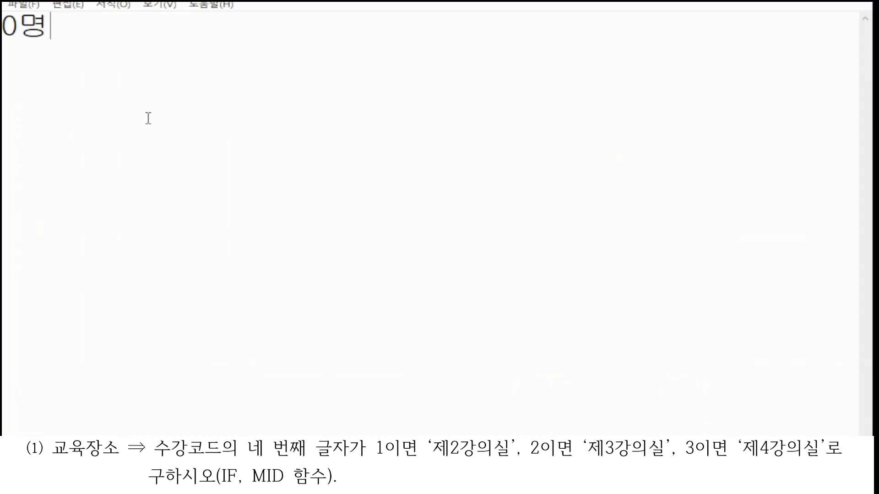
Step: Switch to Notepad and write a note on the IF function: returns the true value when the condition is met, otherwise the false value
text(if함수)
key(Return)
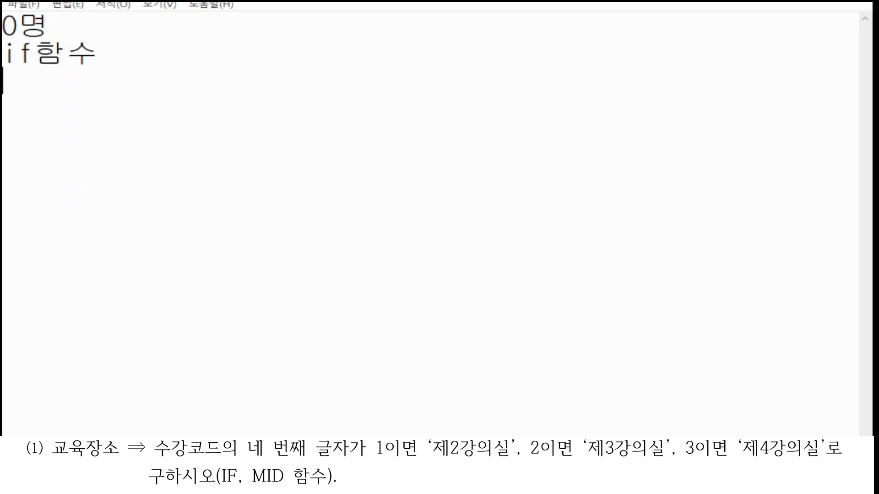
text(ㅈㅗ건에 마)
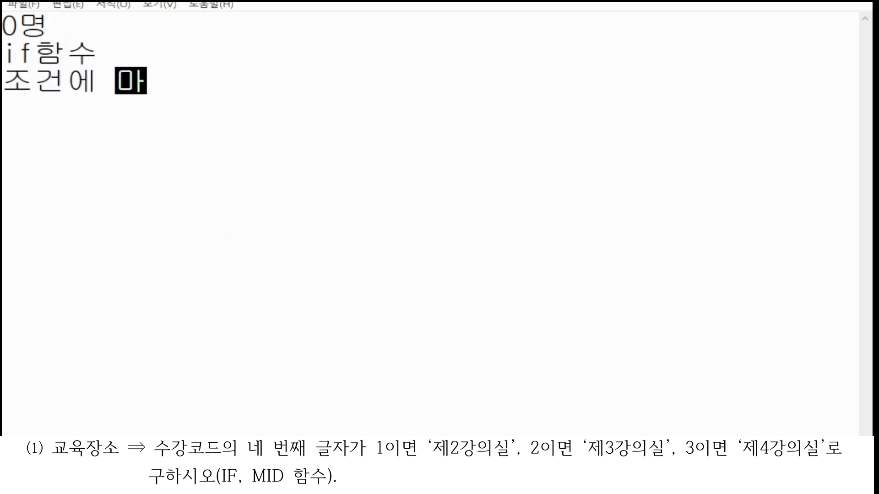
text(ㄴ족할 경우 )
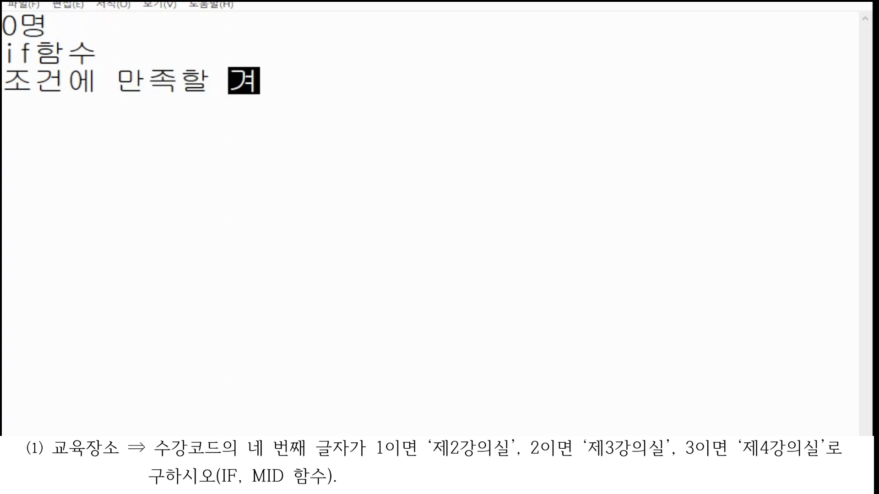
text(참값을)
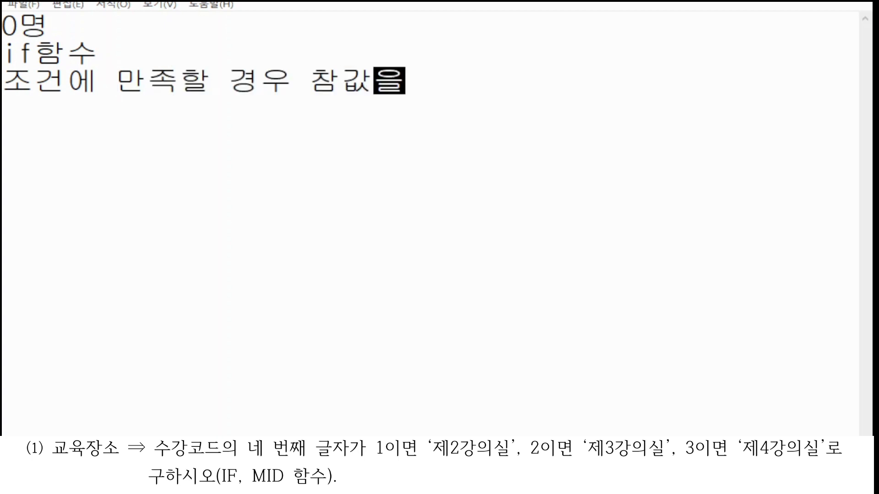
text(, ㅈㅗ건에 만족하)
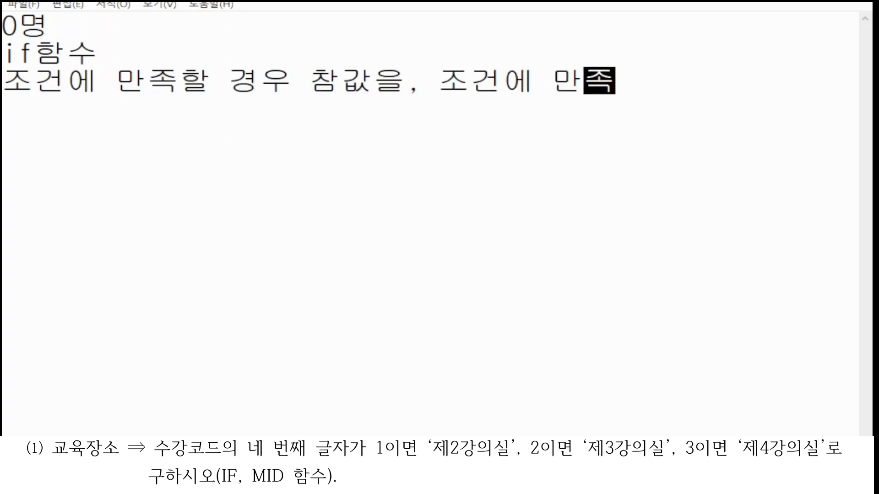
text(지 못할 경우)
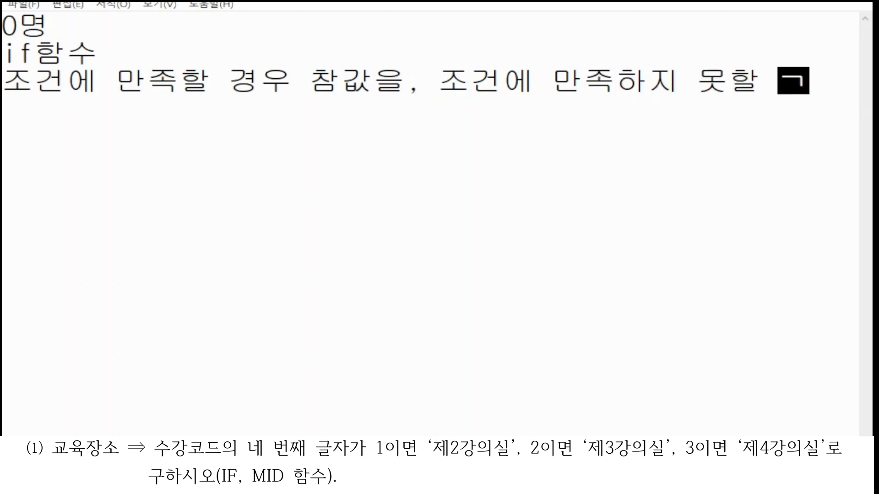
text( 거)
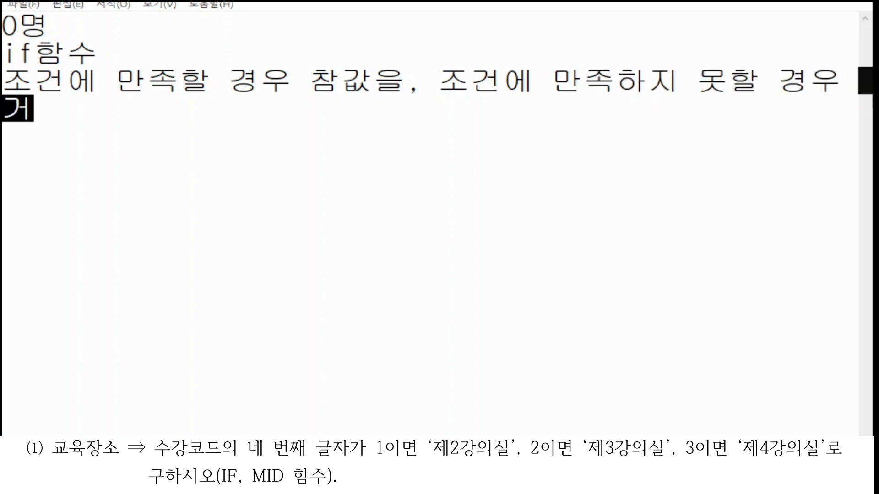
text(짓ㄱㅏㅂㅅㅡㄹ)
key(BackSpace)
key(BackSpace)
key(BackSpace)
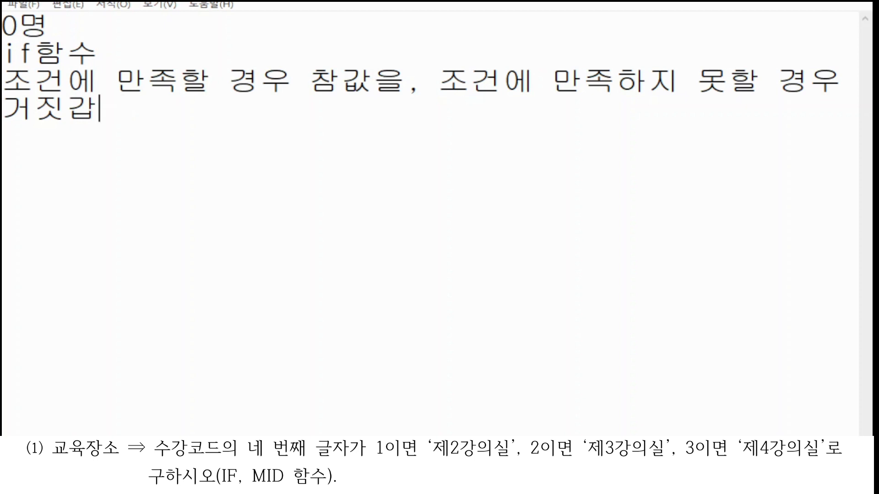
text(ㅅ을 돌려 ㅈ)
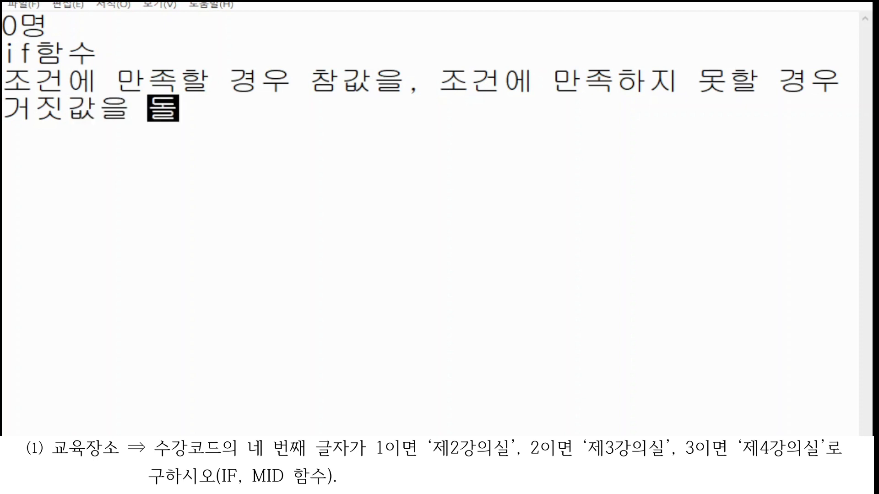
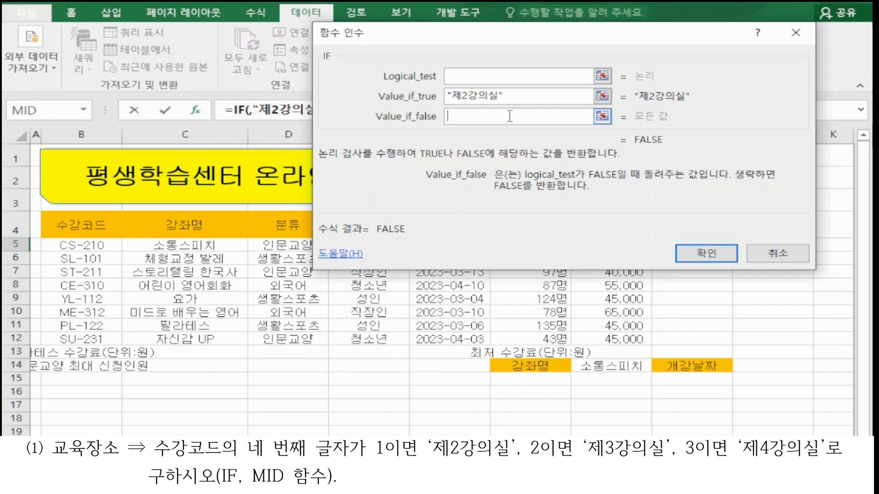
Step: Insert a MID function into the IF function's Logical_test and open the MID arguments
drag(507, 33, 496, 88)
click(493, 128)
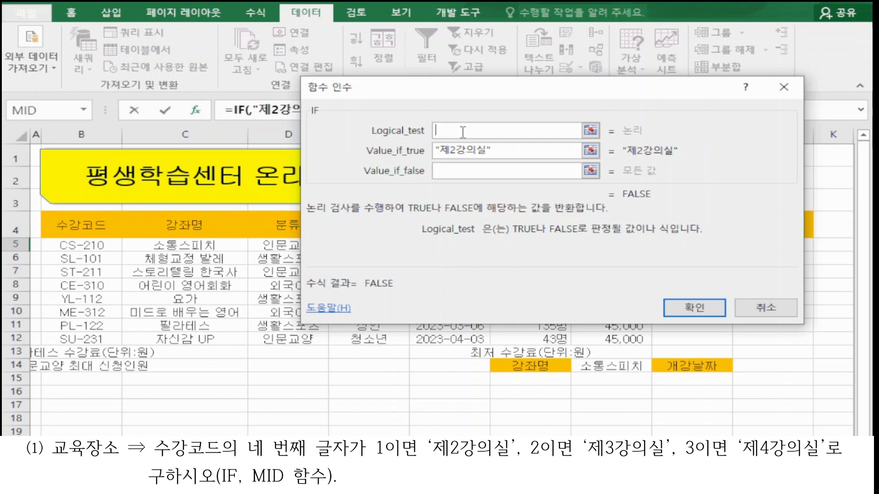
text(mid)
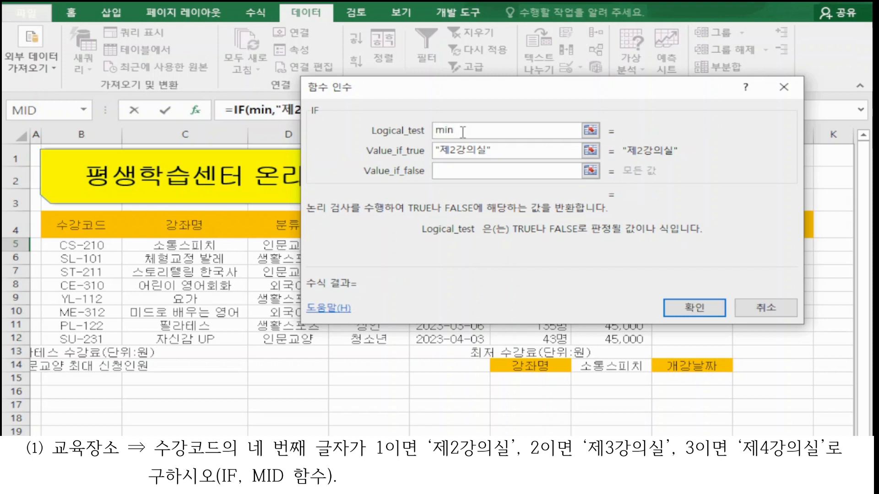
key(BackSpace)
text(d())
drag(481, 87, 438, 188)
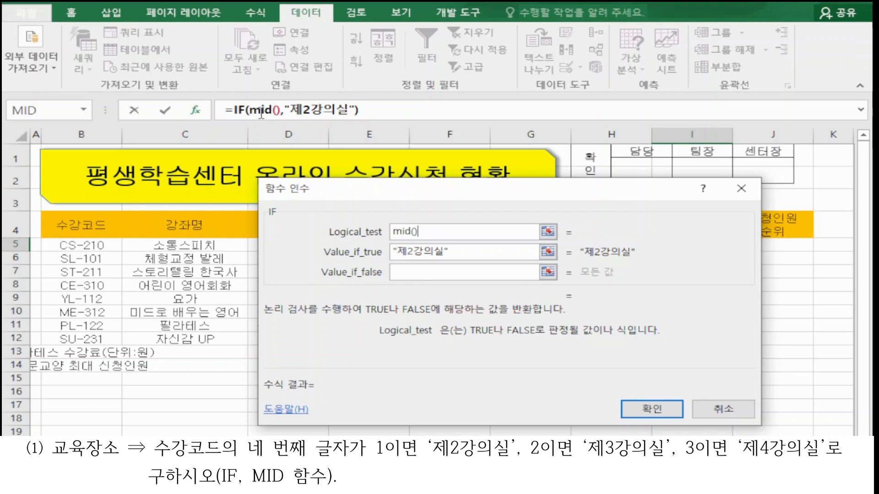
click(261, 114)
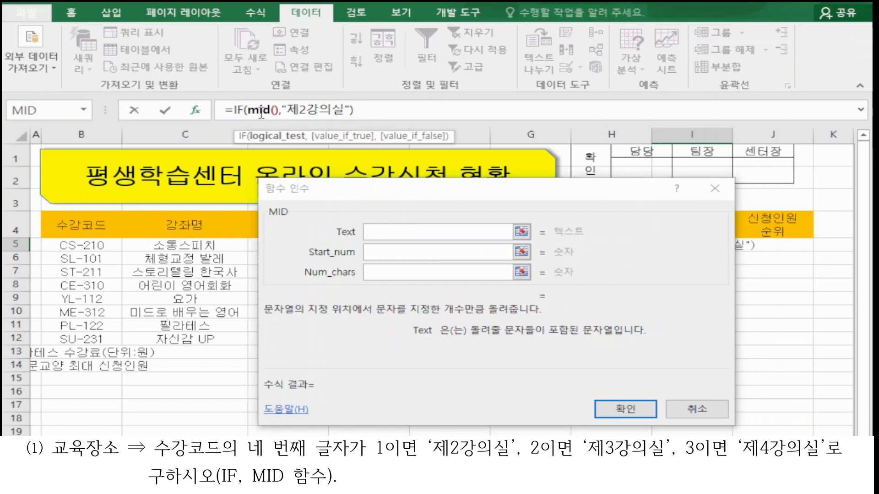
Step: Set the MID arguments to Text B5, Start_num 4 and Num_chars 1
click(403, 229)
drag(421, 189, 550, 143)
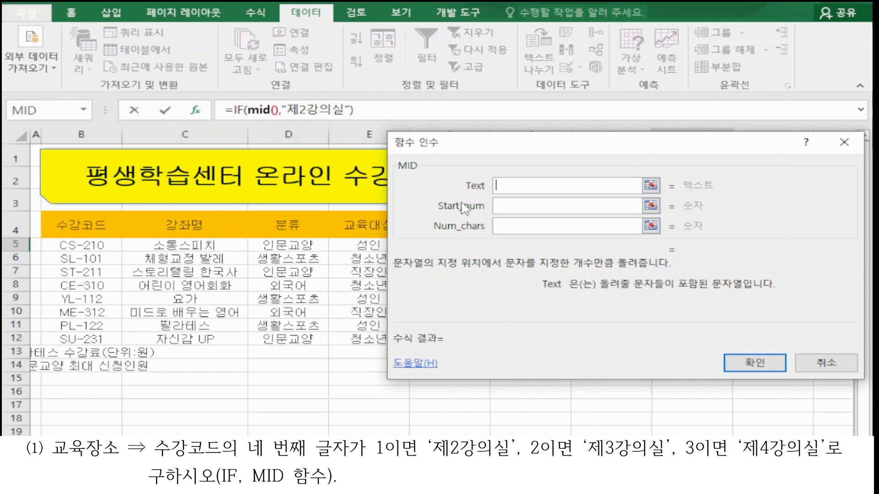
click(101, 243)
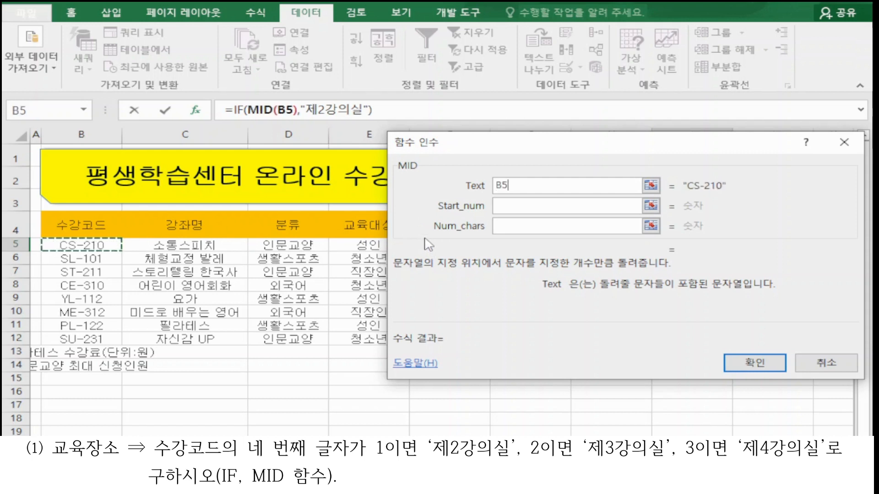
click(522, 205)
click(522, 205)
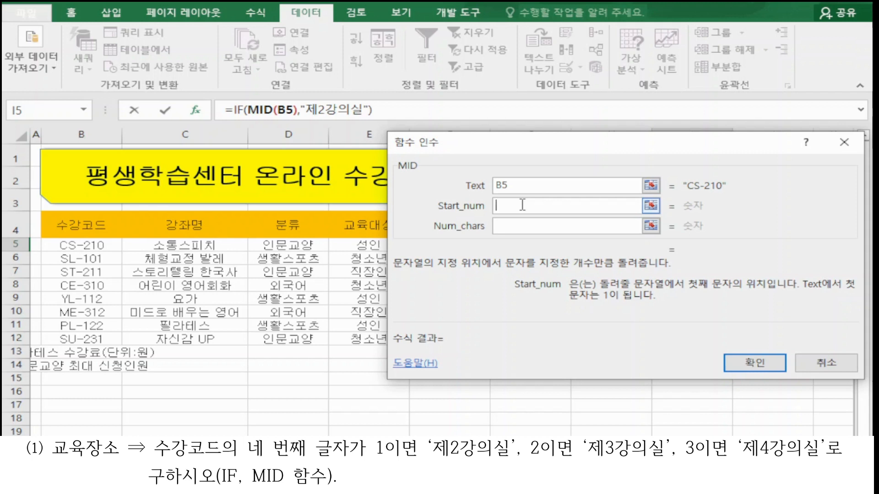
text(4)
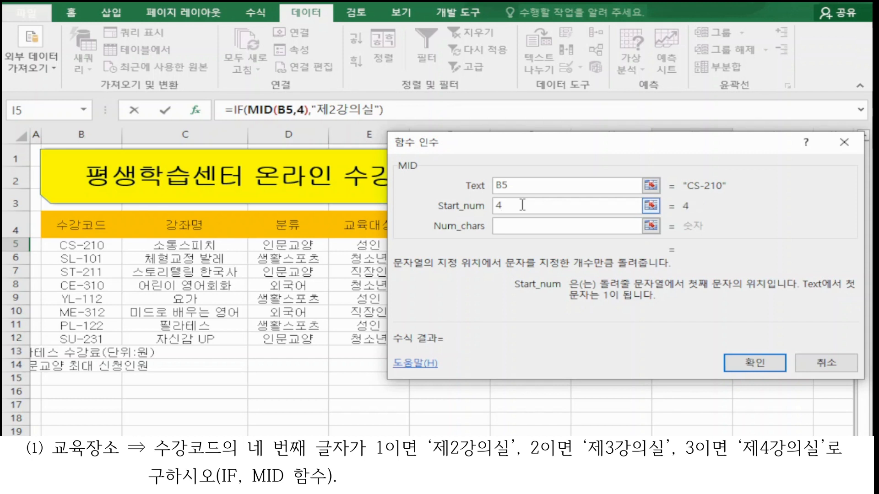
click(525, 228)
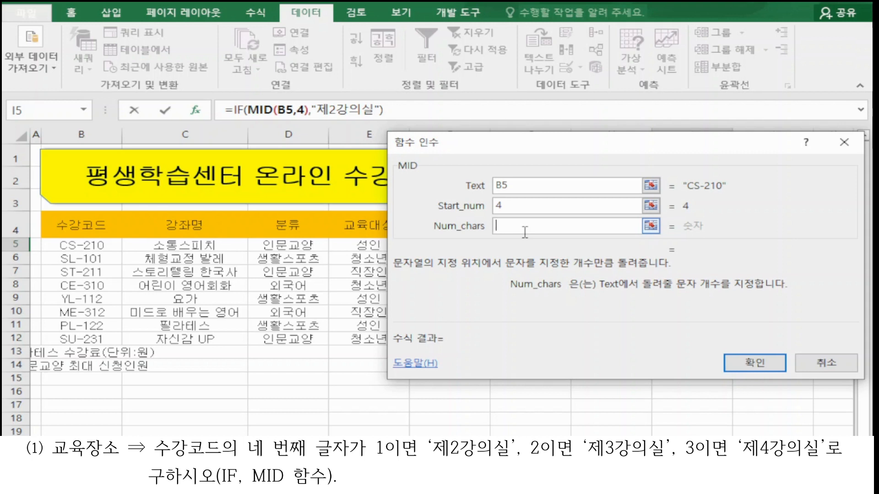
text(1)
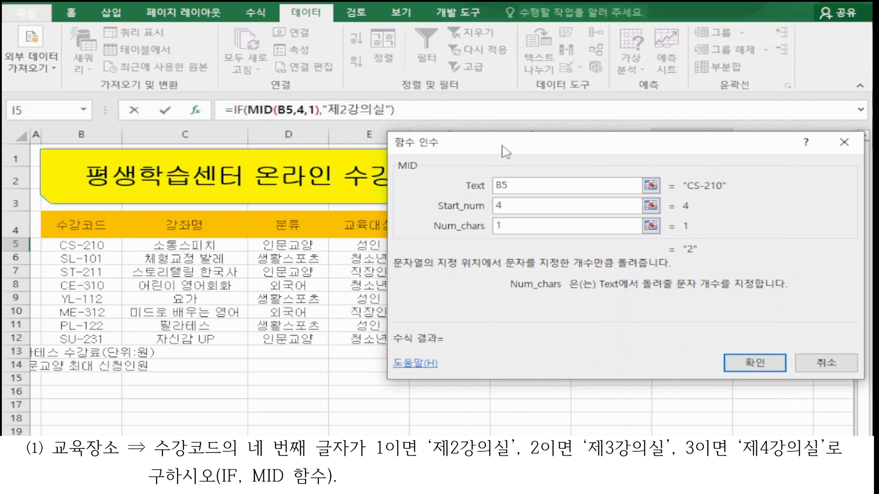
Step: Return to the IF function's arguments, placing the cursor at the end of the Logical_test expression
drag(507, 145, 408, 202)
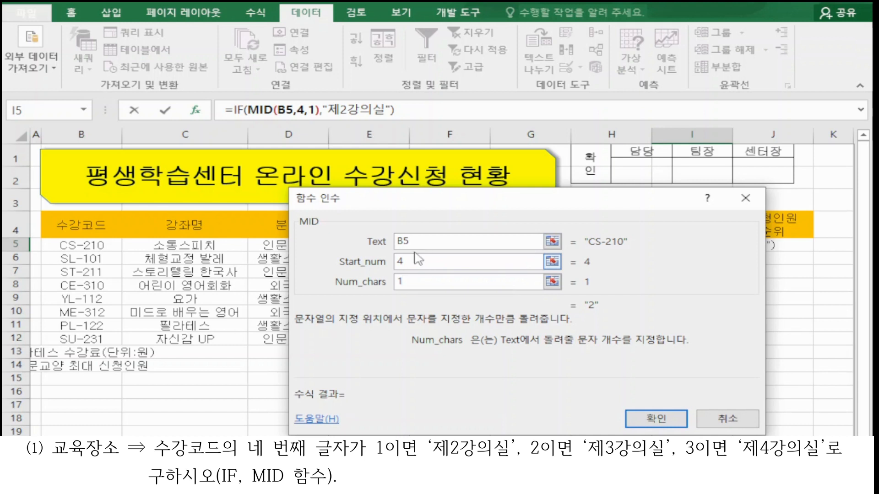
click(239, 111)
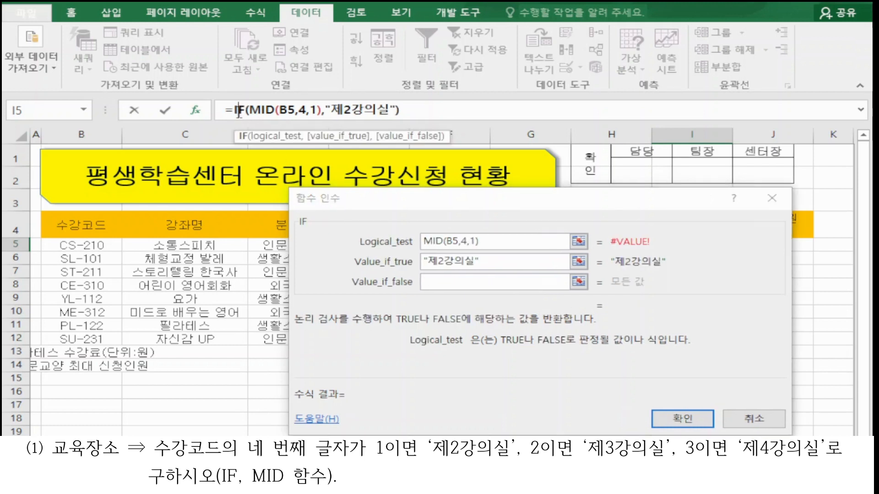
click(489, 240)
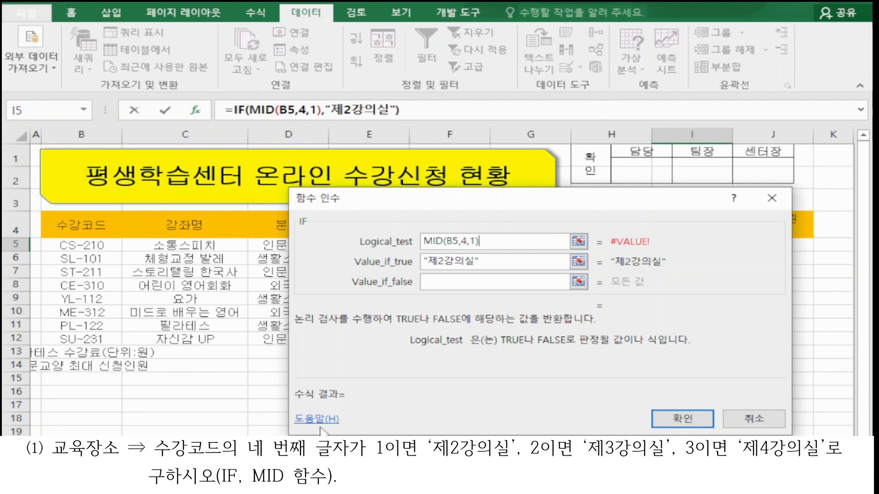
Step: Switch to Notepad and note that a string function's result is treated as text even when it is a number
key(alt+Tab)
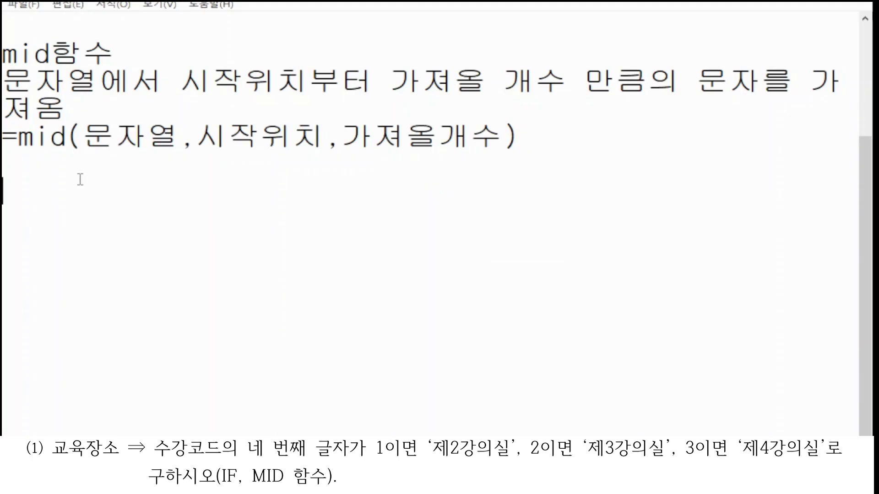
text(문자열 함ㅅ)
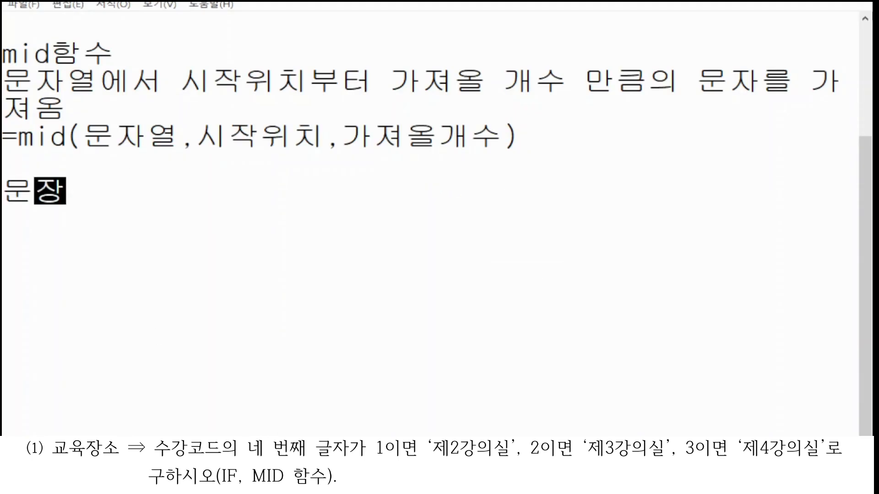
text(수의 결로)
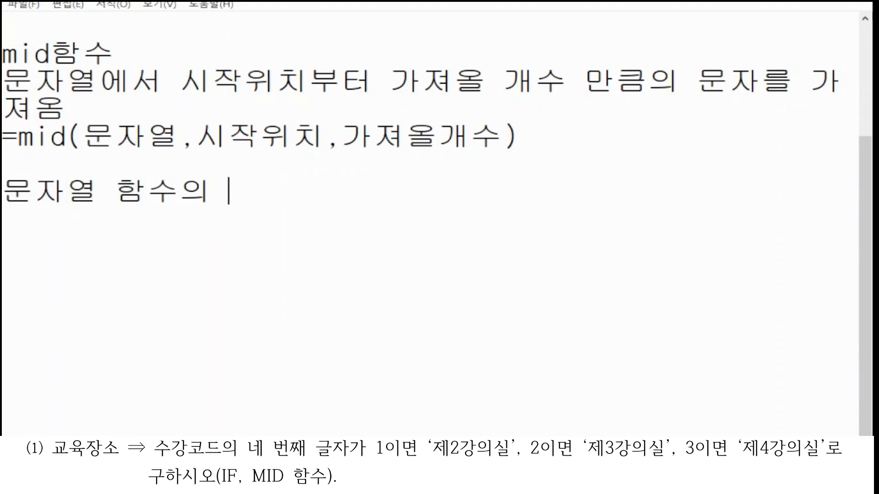
key(BackSpace)
key(BackSpace)
text(과로 나오)
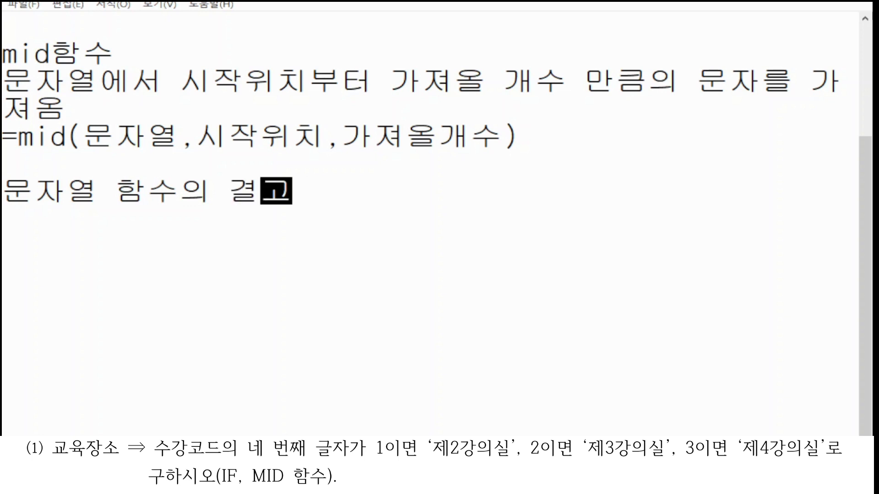
text(ㄴ 값슨)
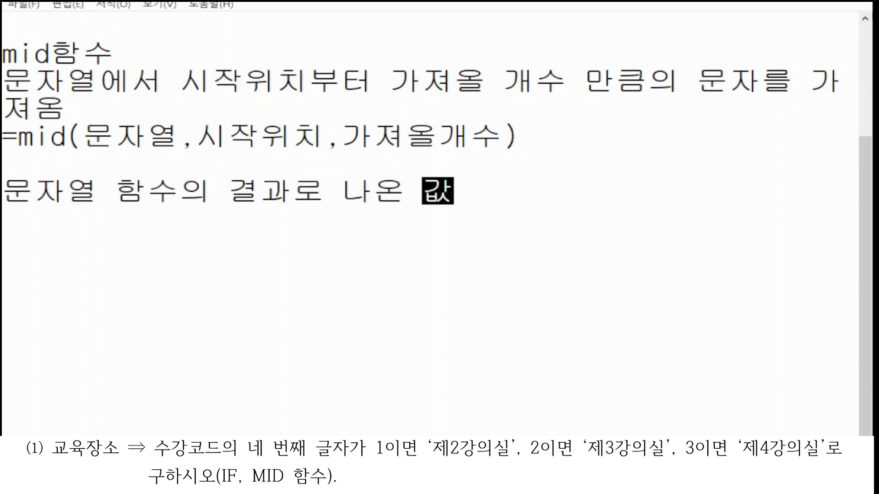
key(BackSpace)
key(BackSpace)
key(BackSpace)
text(ㅅ은 숫)
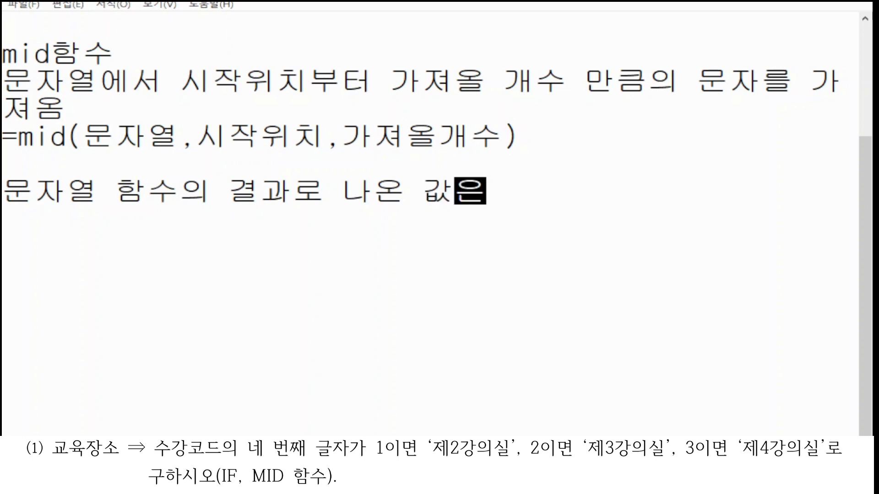
text(자여)
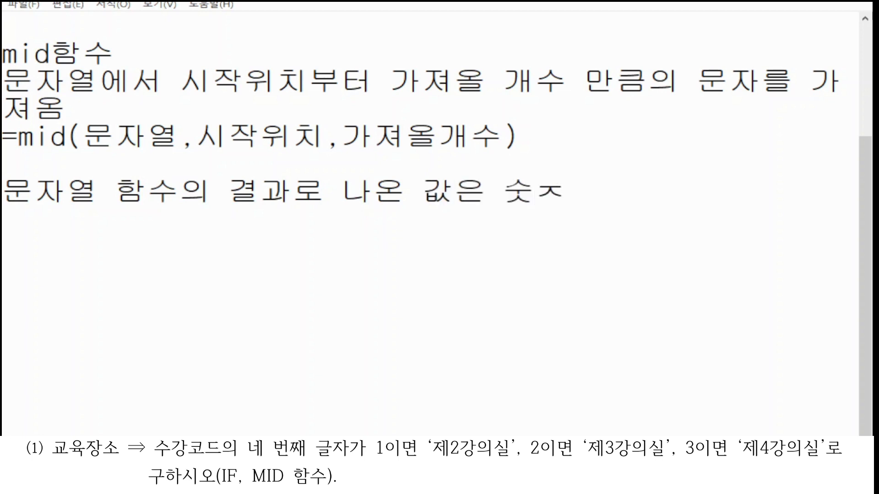
text(도 문자로 니)
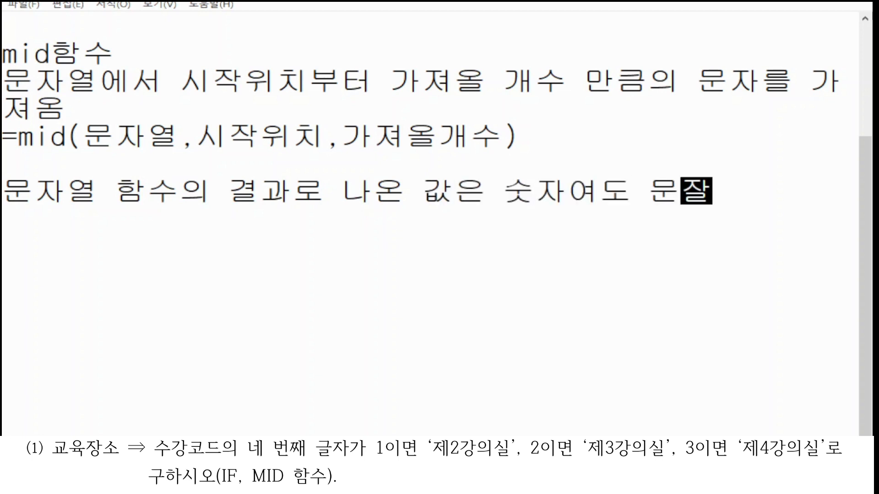
key(BackSpace)
key(BackSpace)
text(인)
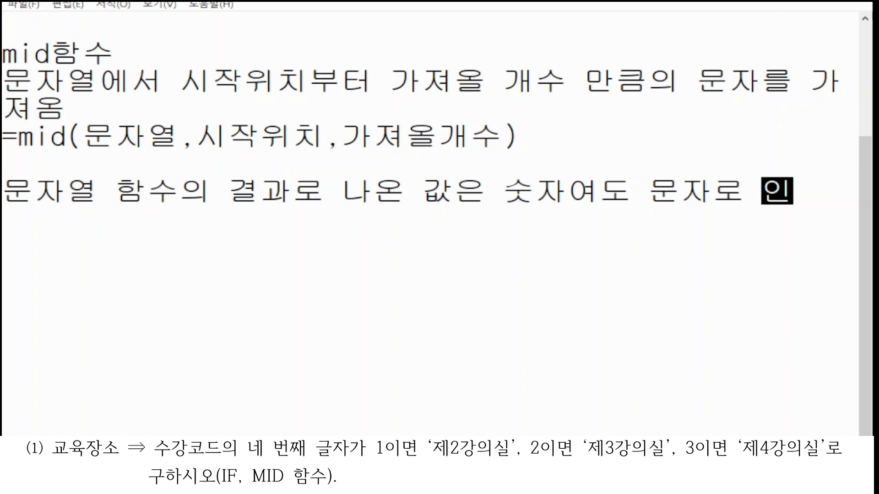
text(식을 함)
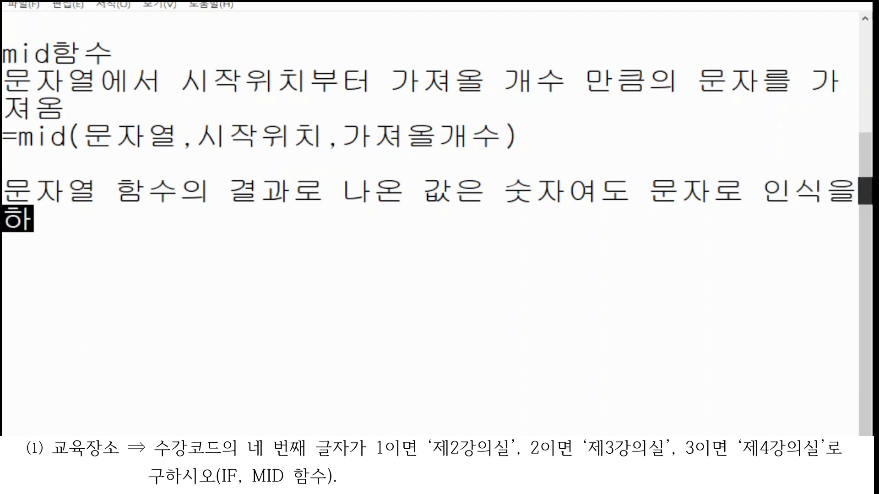
key(Return)
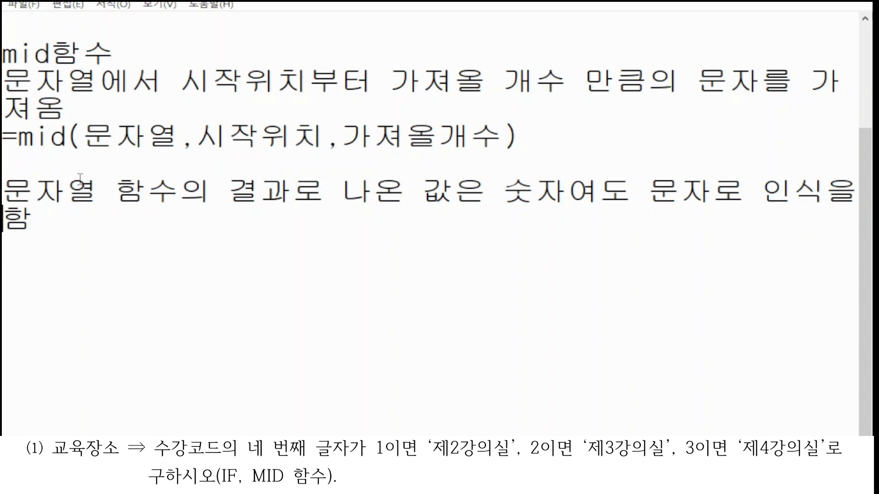
key(BackSpace)
text((큰ㄸ)
key(BackSpace)
key(BackSpace)
key(BackSpace)
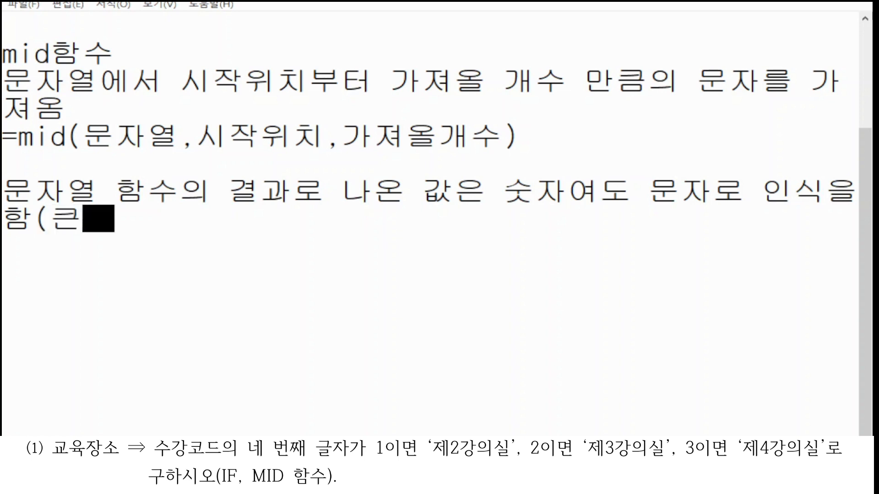
Step: Add a note line saying such values must be wrapped in double quotes ("")
key(Return)
text(ㅋ)
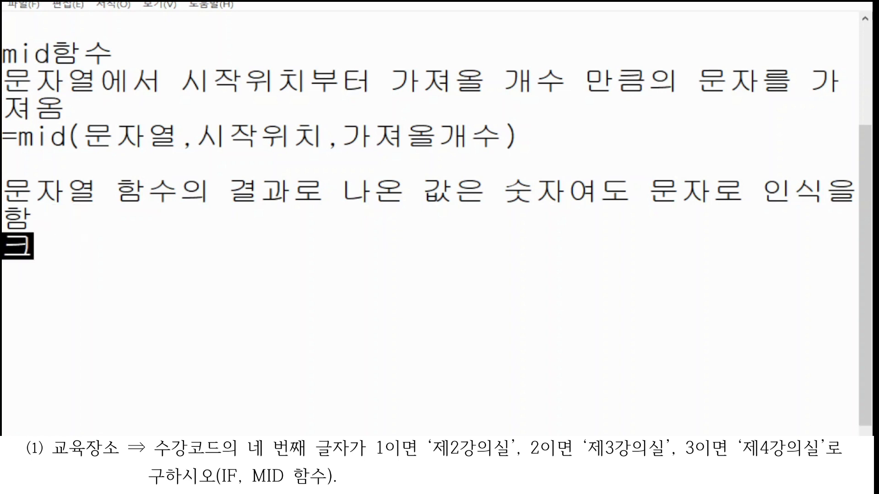
text(ㅡㄴㄸㅏ움표로 )
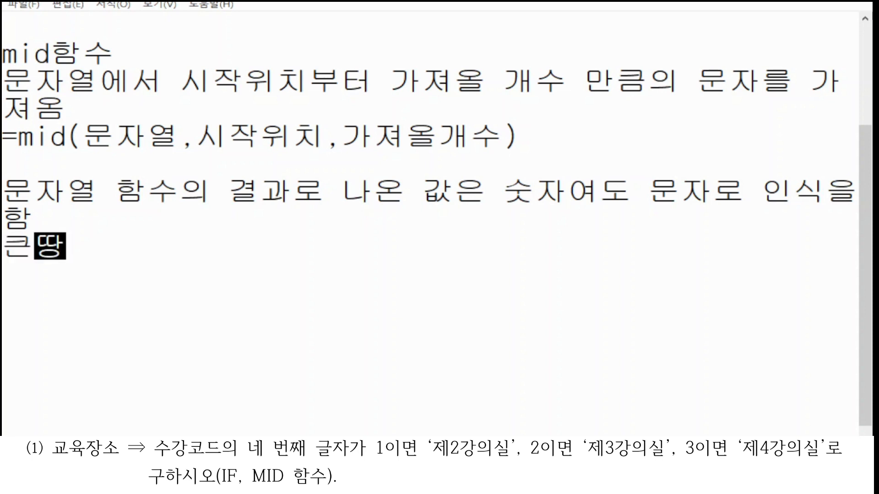
text(ㅁ)
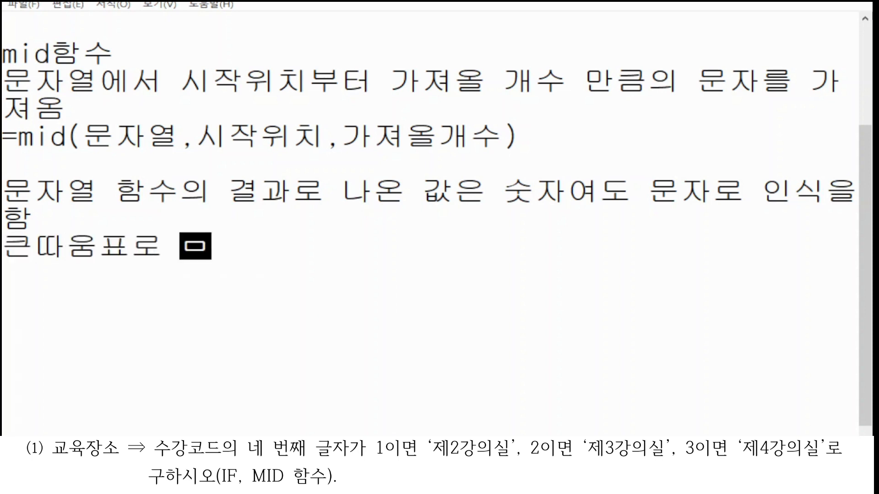
key(BackSpace)
key(BackSpace)
text(("")로)
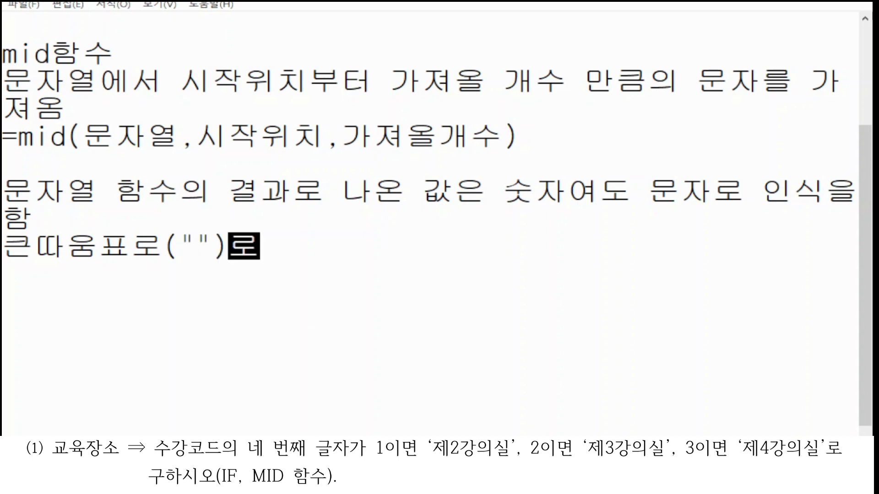
key(BackSpace)
text(묶엉)
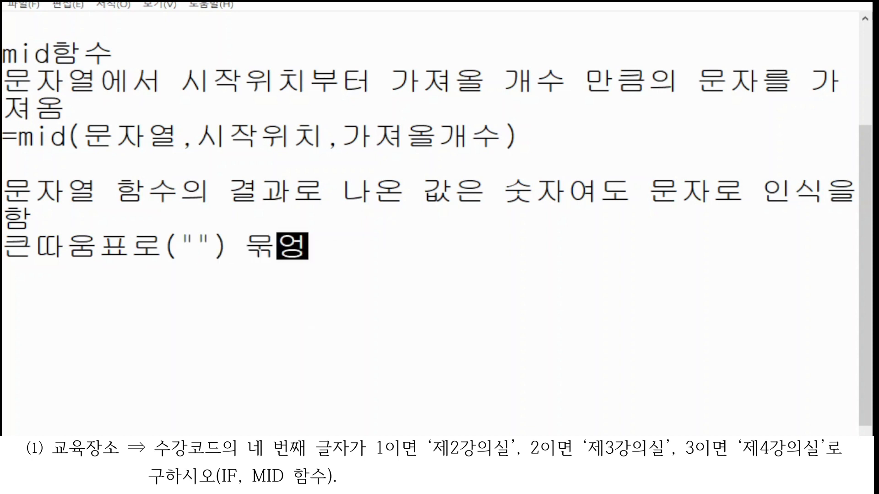
text(야 함)
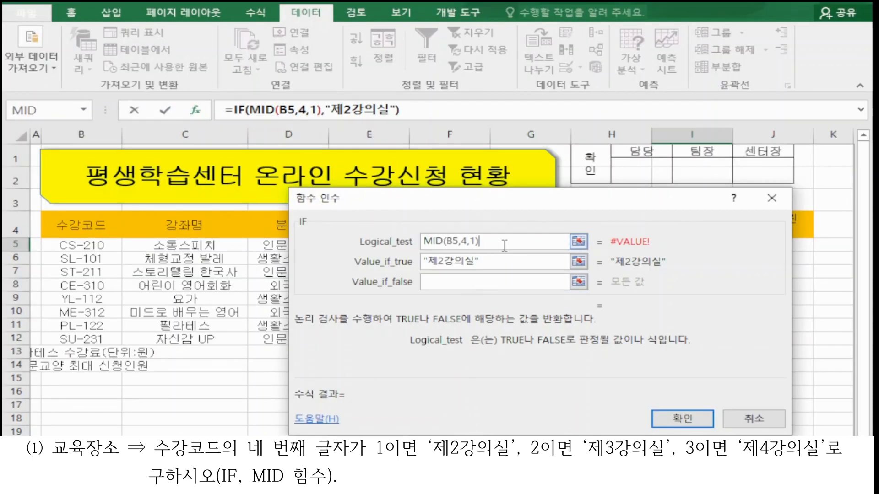
Step: Return to Excel and complete the IF logical test as MID(B5,4,1)="1"
text(="1")
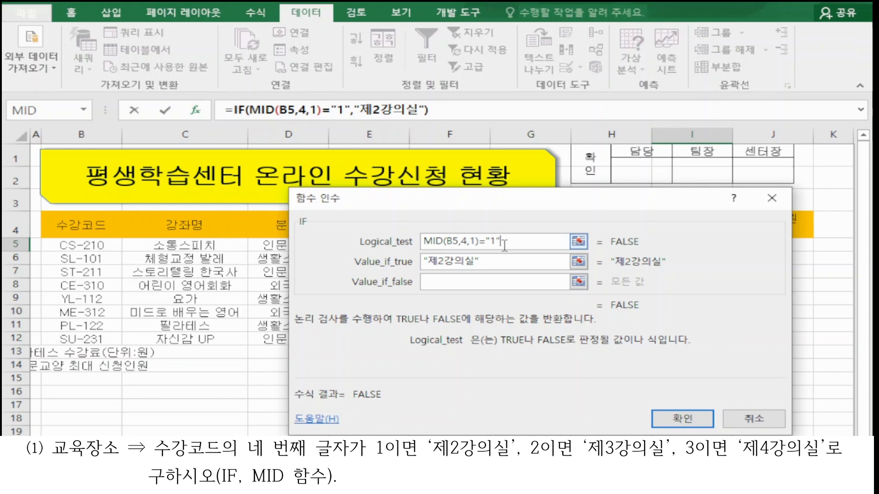
drag(531, 213, 550, 49)
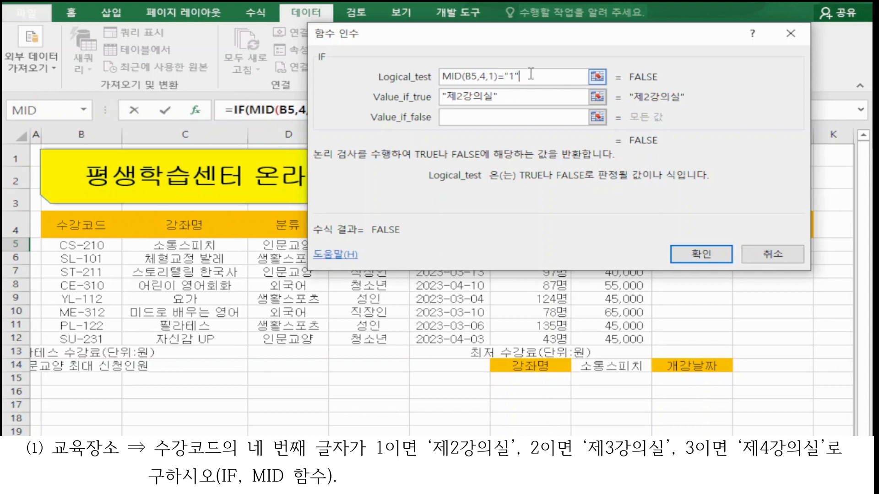
drag(498, 76, 439, 74)
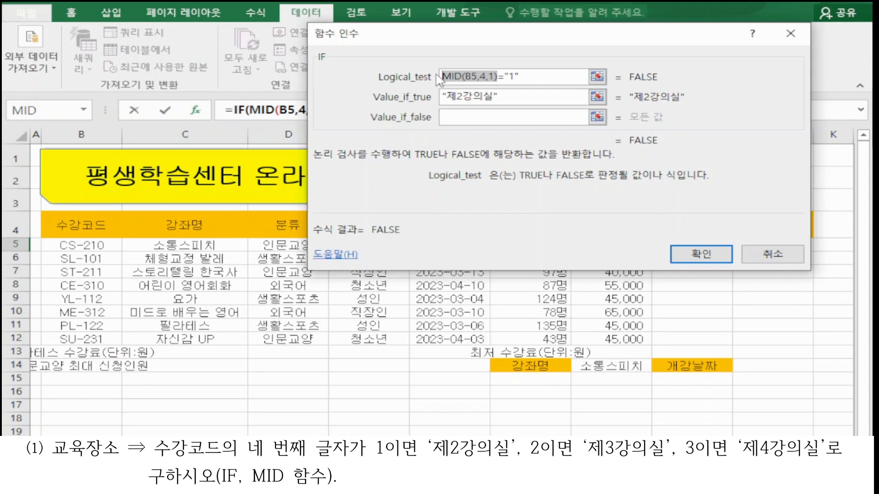
click(504, 76)
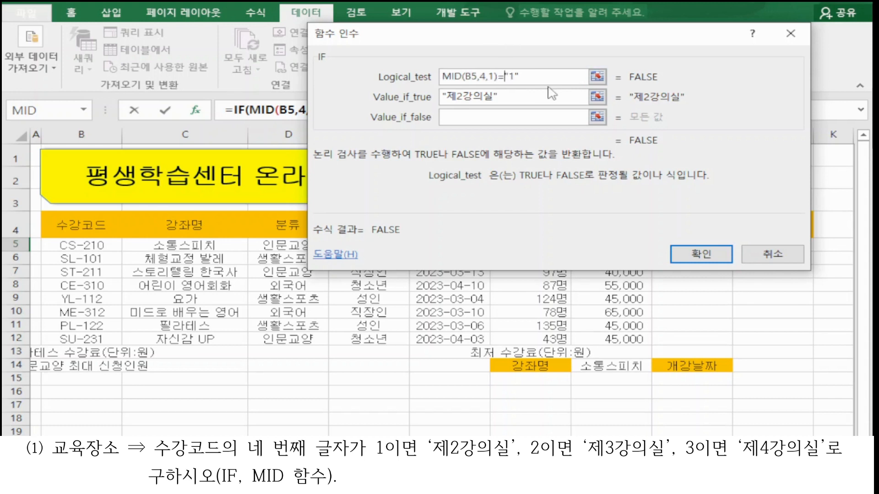
Step: Retype the double quotes in the Logical_test so it reads MID(B5,4,1)="1"
key(Delete)
key(Right)
key(Delete)
click(502, 93)
click(505, 77)
text(")
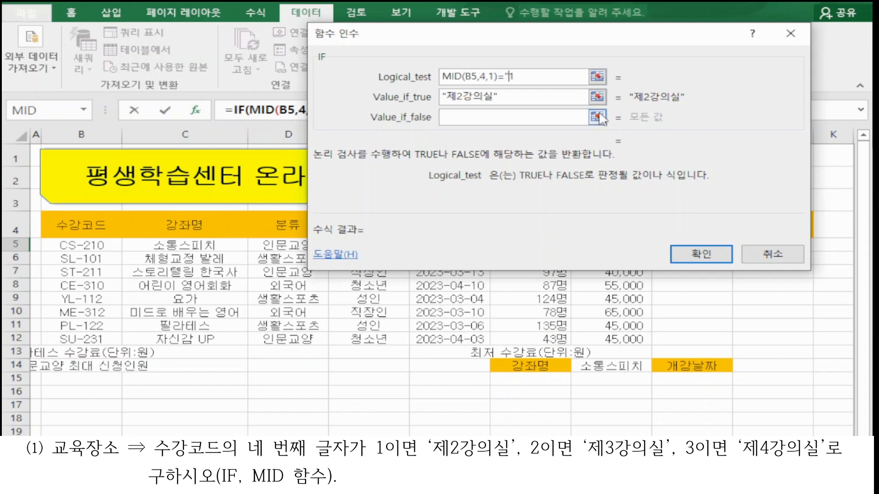
key(End)
text(")
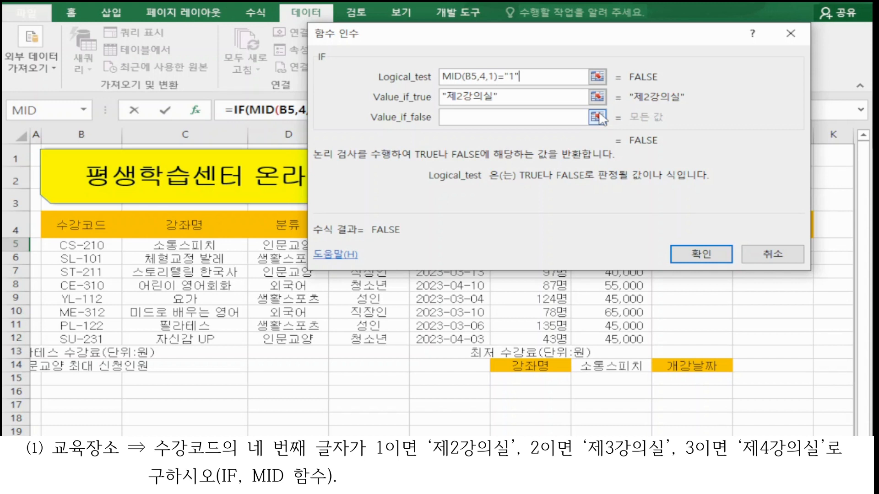
Step: Copy the IF(MID(B5,4,1)="1","제2강의실") expression from the formula bar and paste it into Value_if_false as a nested IF
drag(578, 42, 552, 151)
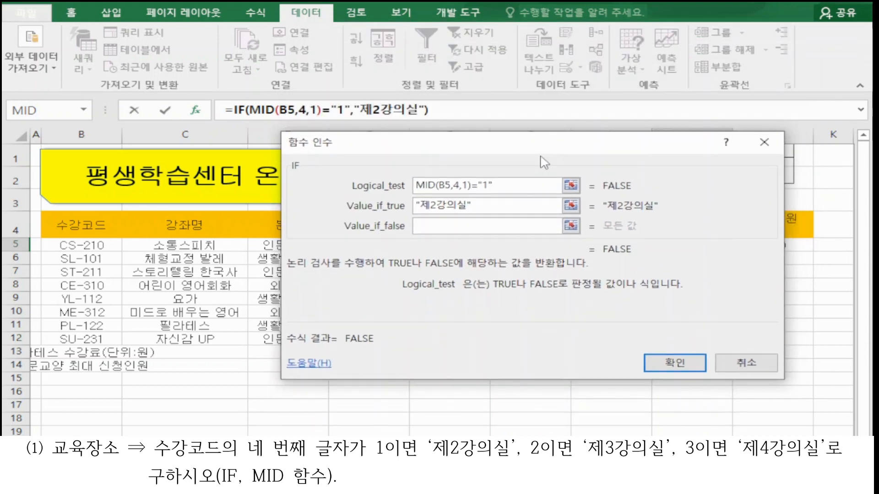
click(506, 225)
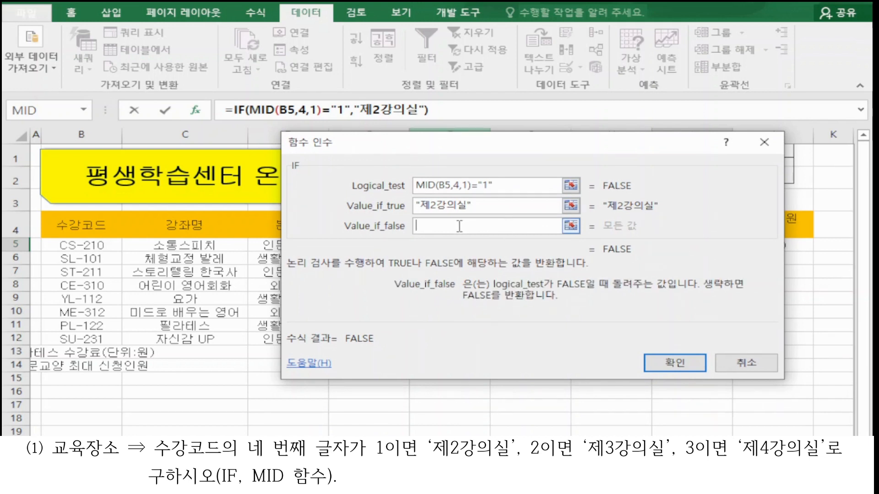
drag(459, 153, 439, 200)
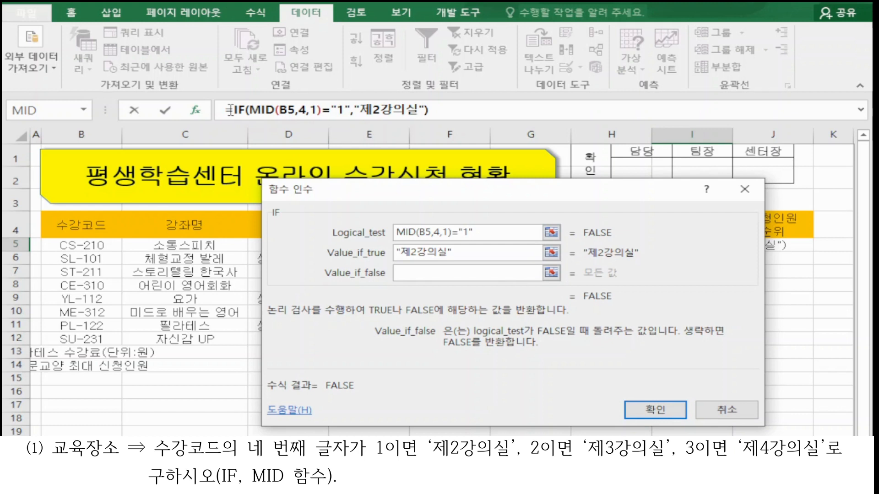
drag(233, 110, 463, 105)
key(ctrl+c)
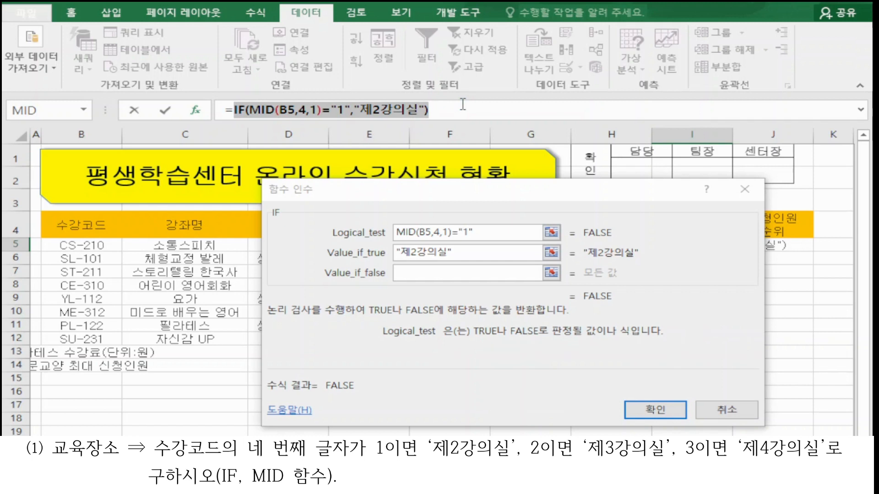
click(473, 273)
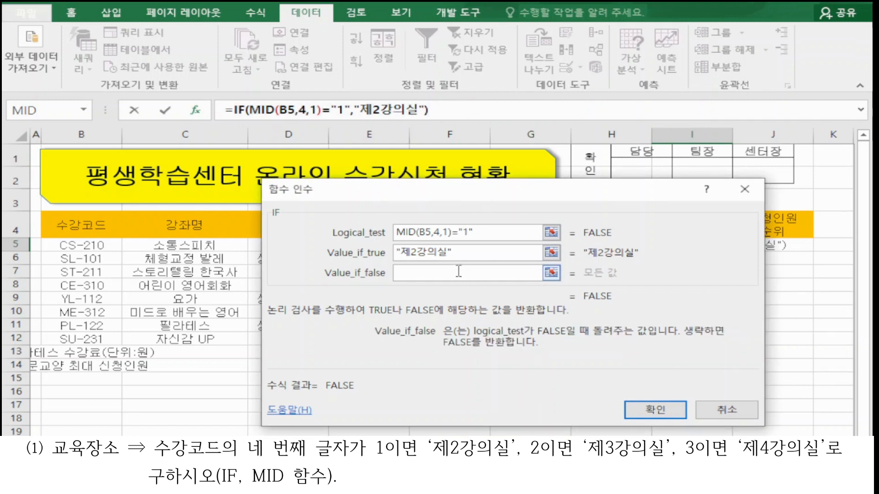
key(ctrl+v)
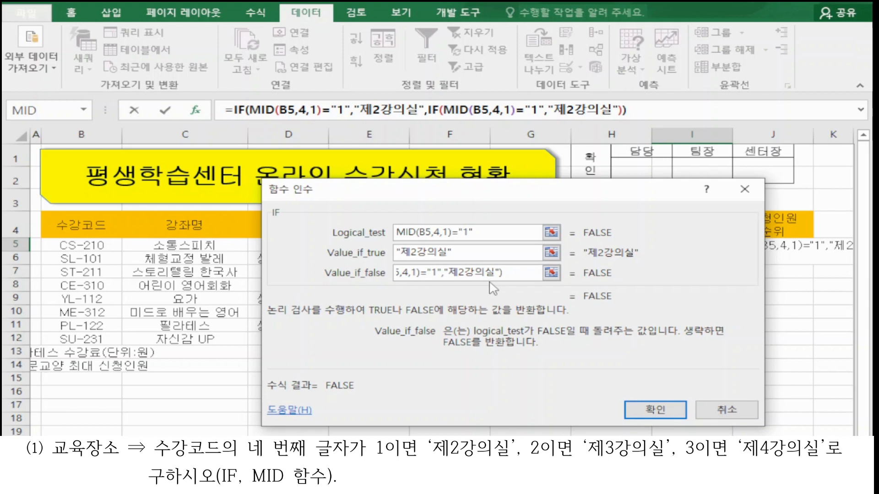
Step: Open the nested IF's arguments, change its logical test to MID(B5,4,1)="2" and its Value_if_true to 제3강의실
click(435, 110)
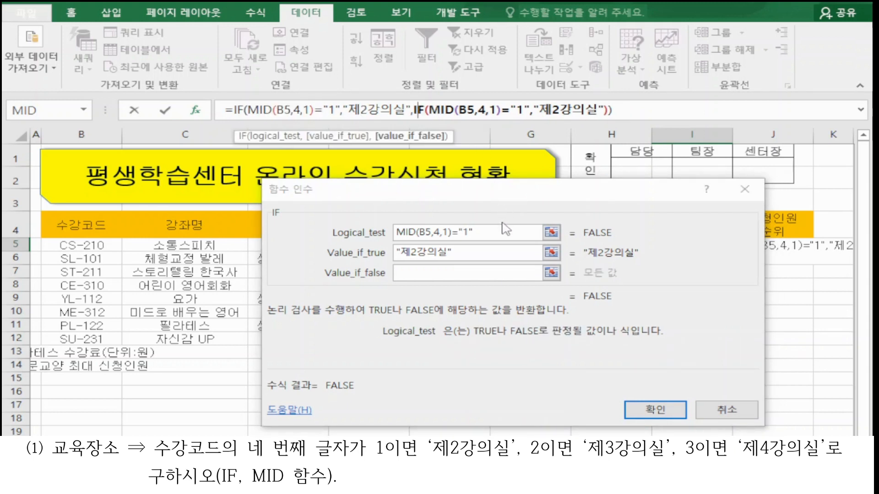
click(468, 231)
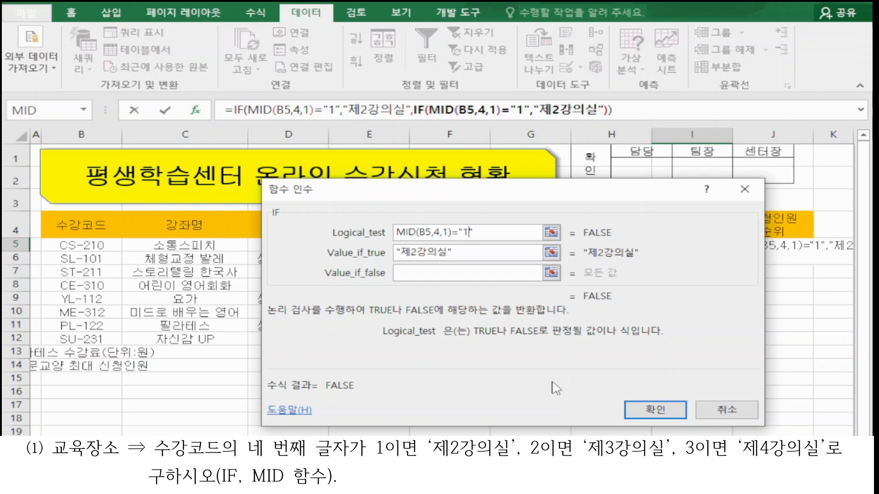
key(BackSpace)
text(2)
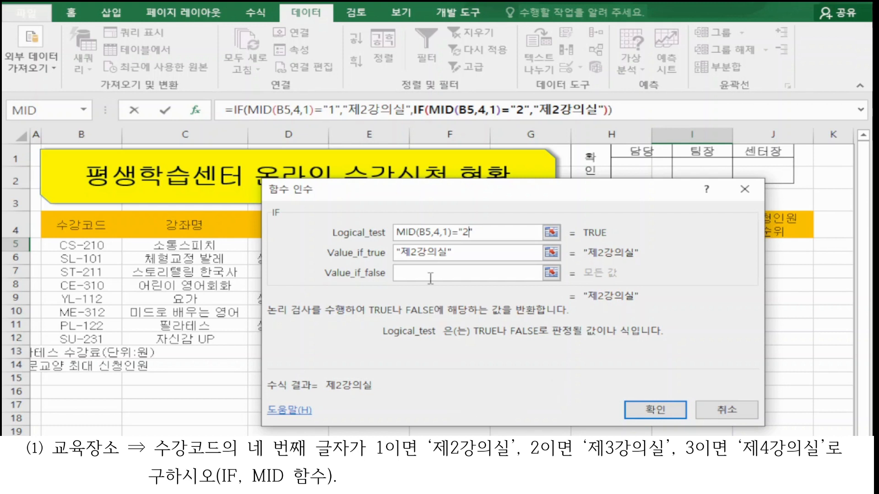
click(420, 252)
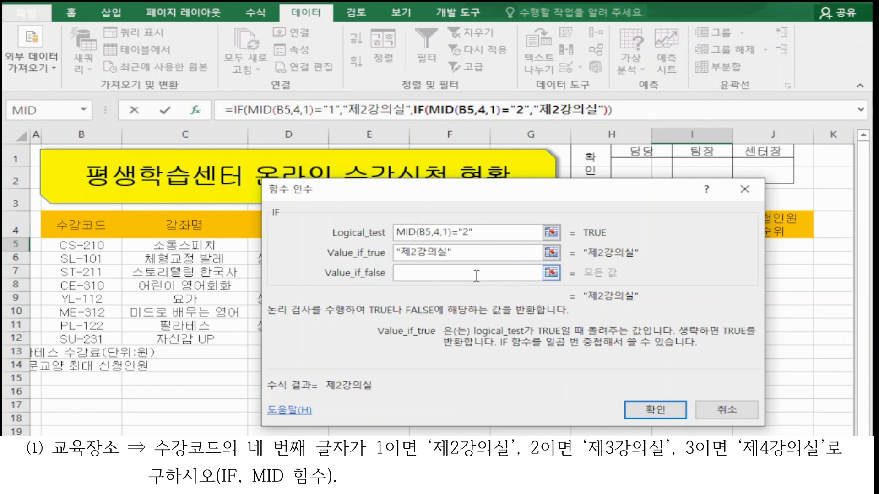
key(BackSpace)
text(3)
Step: Set the nested IF's Value_if_false to 제4강의실 and confirm the formula
click(463, 273)
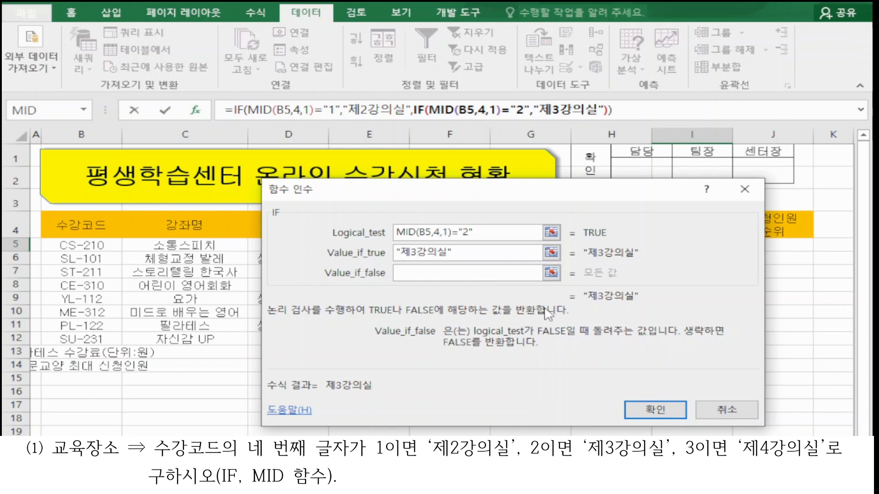
text(w)
key(BackSpace)
text(제4ㅈ)
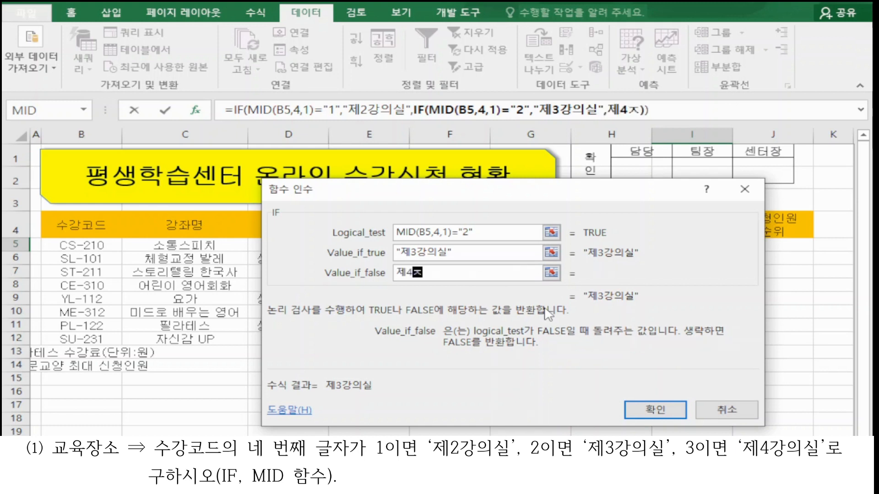
text(작읫)
key(BackSpace)
key(BackSpace)
text(강의시ㄹ)
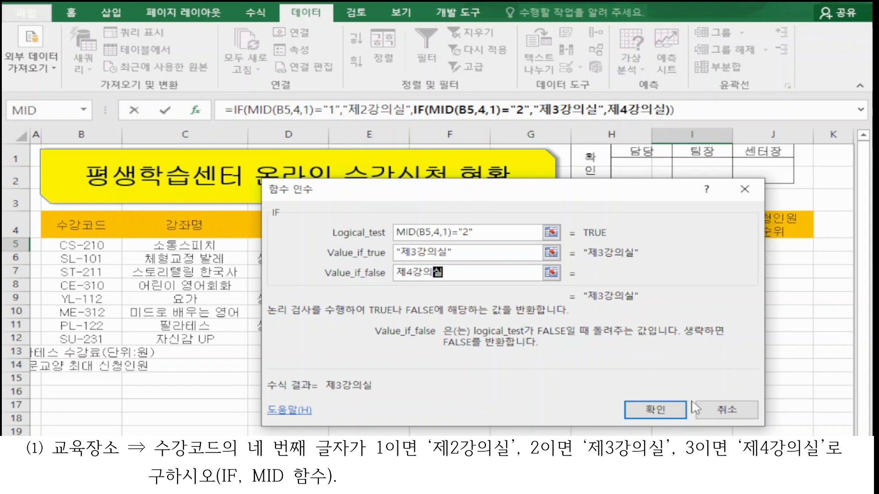
click(680, 412)
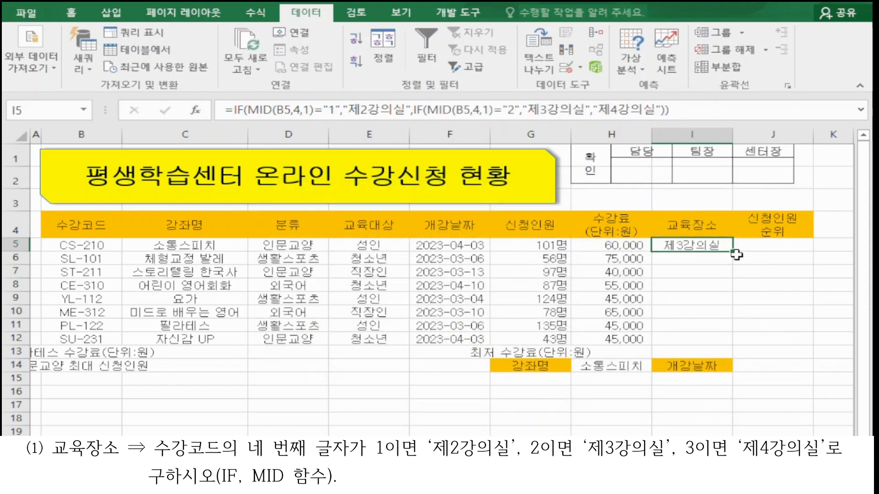
Step: Fill the 교육장소 formula from I5 down through I12
drag(735, 254, 731, 347)
click(703, 243)
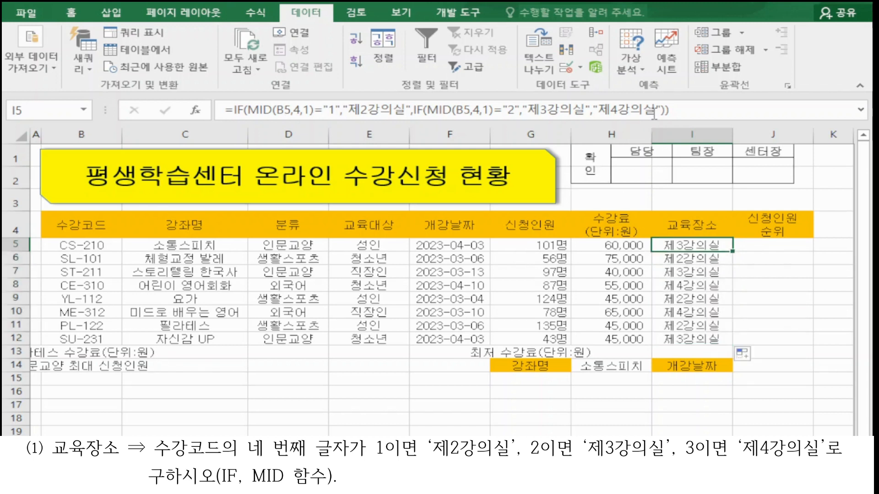
Step: Copy the complete IF formula from I5's formula bar and paste it on a new line in the Notepad notes
click(695, 111)
drag(695, 111, 224, 111)
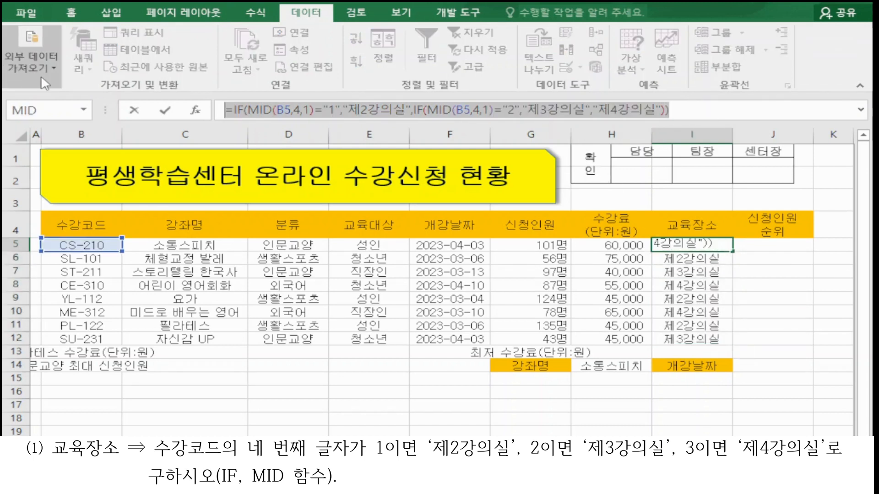
key(ctrl+c)
key(alt+Tab)
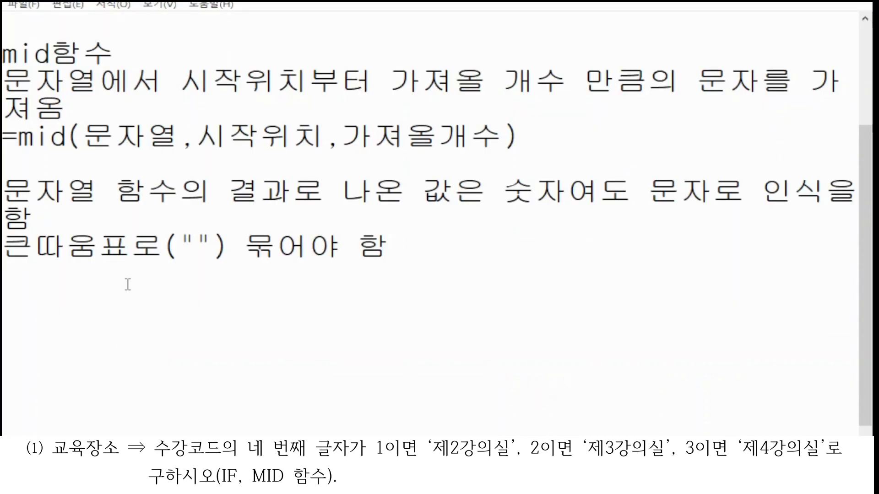
key(Return)
key(Return)
key(ctrl+v)
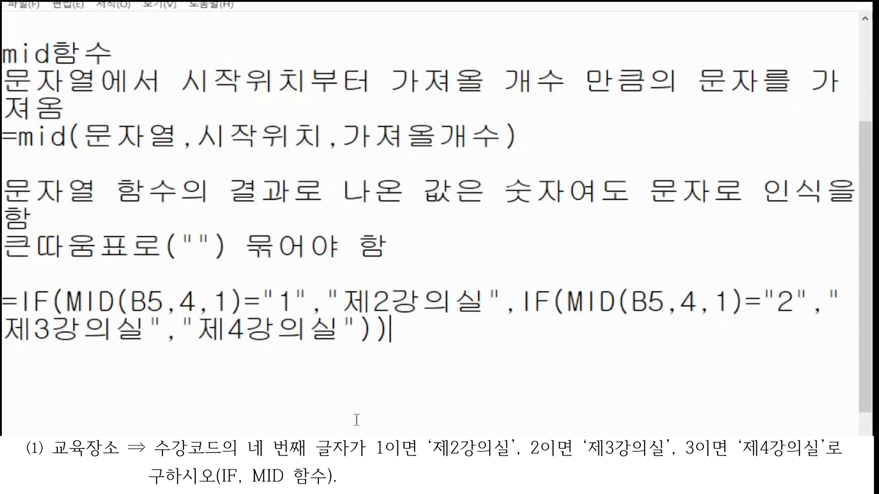
Step: Add a note headed rank.eq함수 with the line 순위를 구하
scroll(356, 419, down, 2)
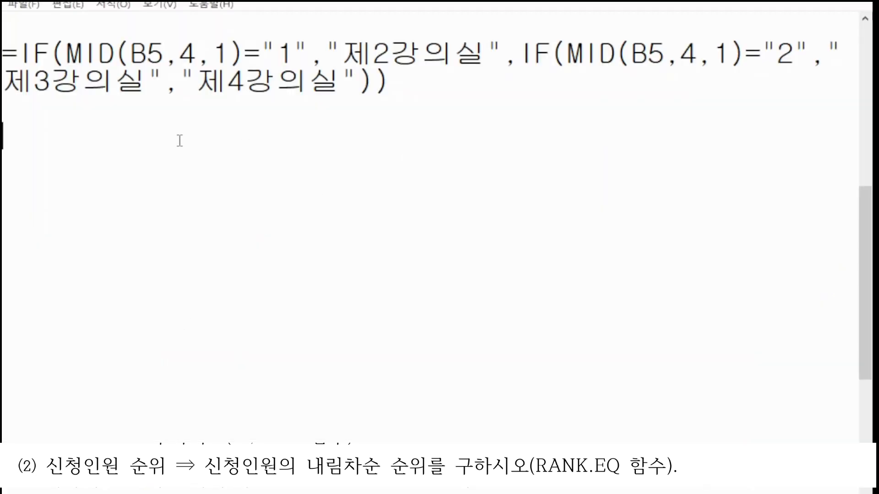
text(ran)
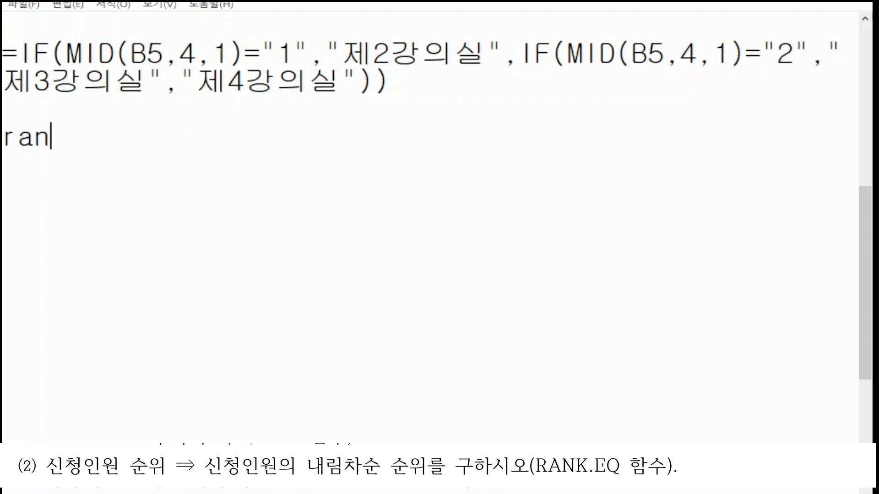
text(k.eq함수)
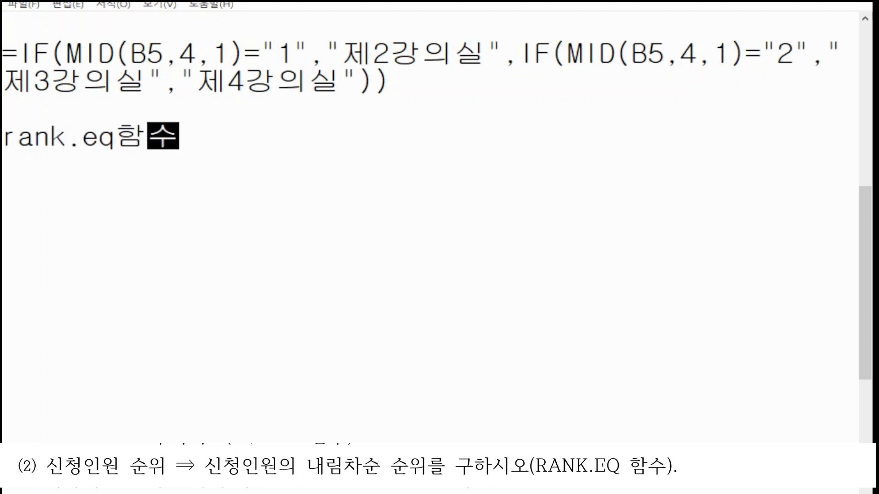
key(Return)
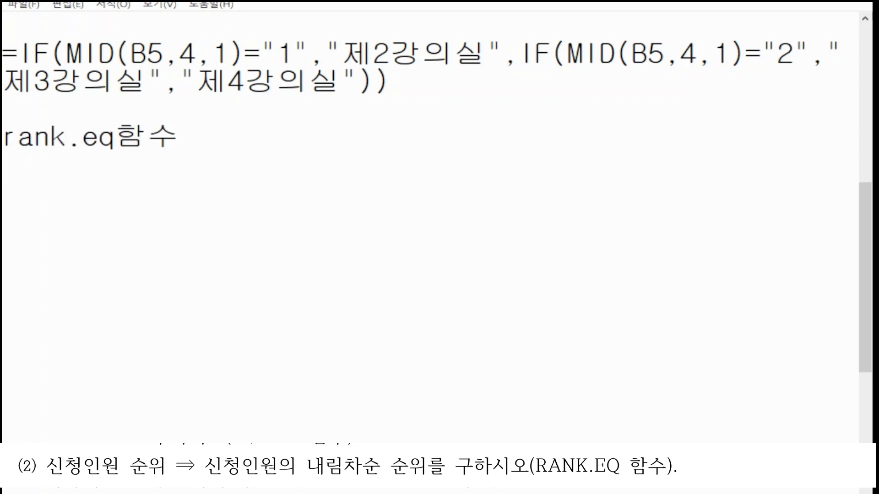
text(순위를 구하)
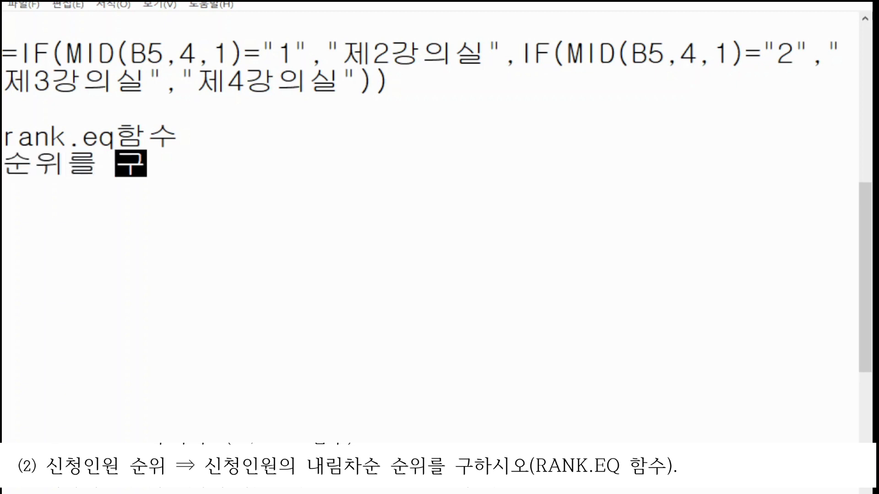
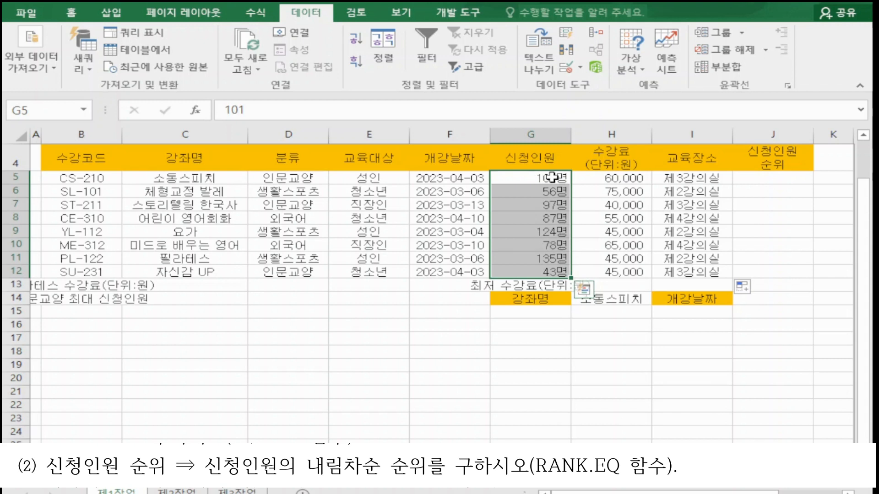
Step: Enter a RANK.EQ formula in J5 with G5 as Number and G5:G12 as Ref through the function arguments dialog
click(547, 191)
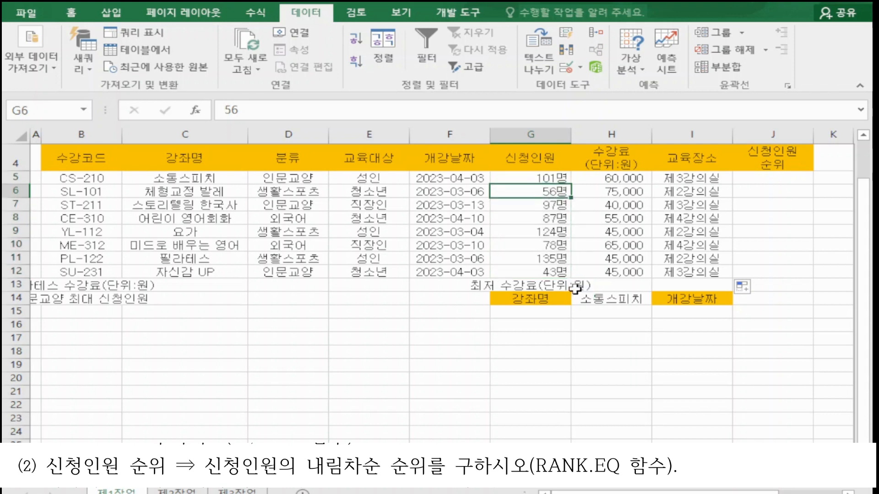
drag(531, 179, 532, 268)
click(533, 205)
drag(531, 178, 529, 268)
click(774, 183)
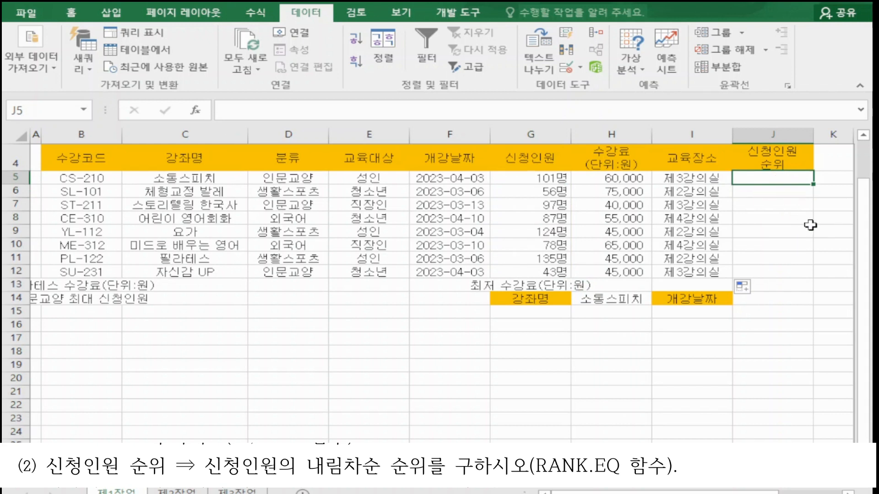
text(=)
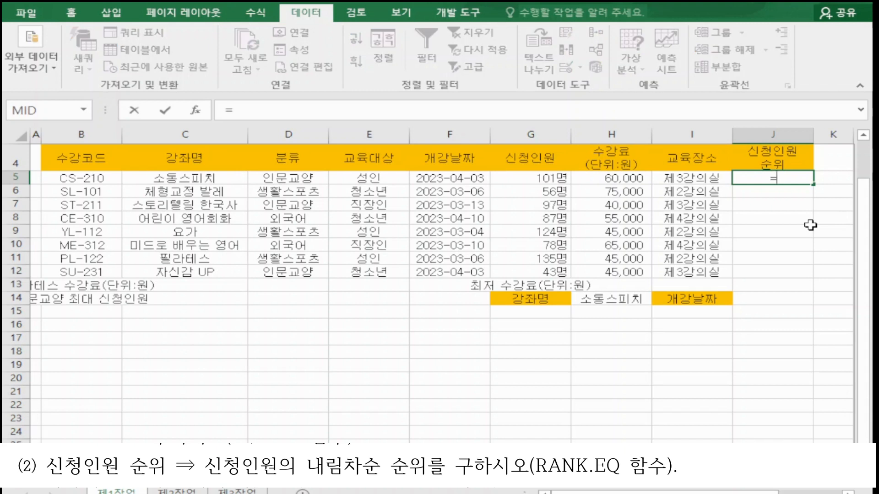
text(r)
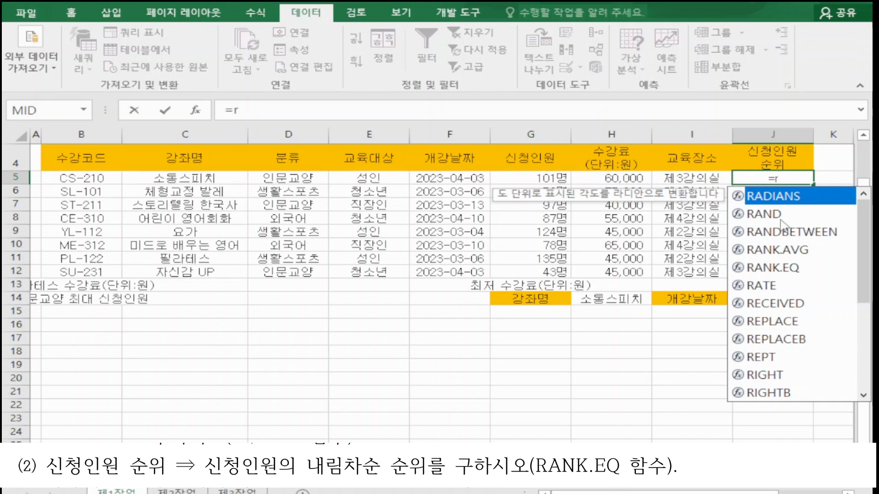
double_click(770, 266)
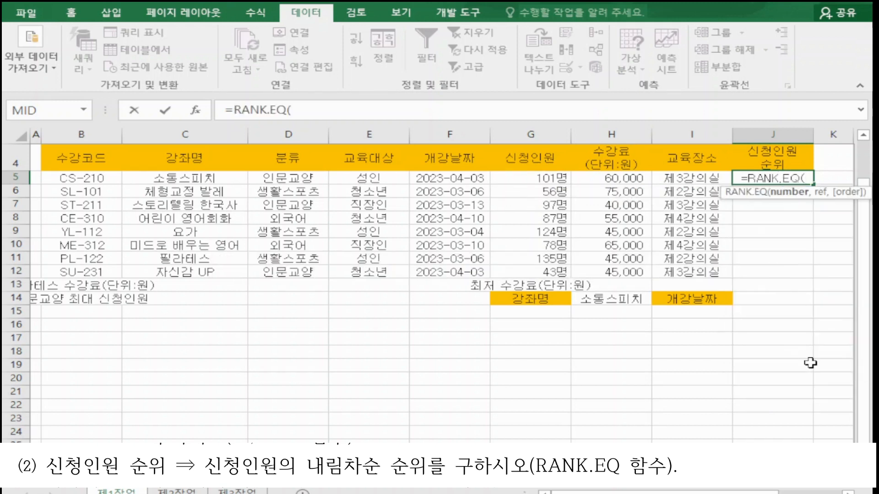
scroll(316, 183, right, 3)
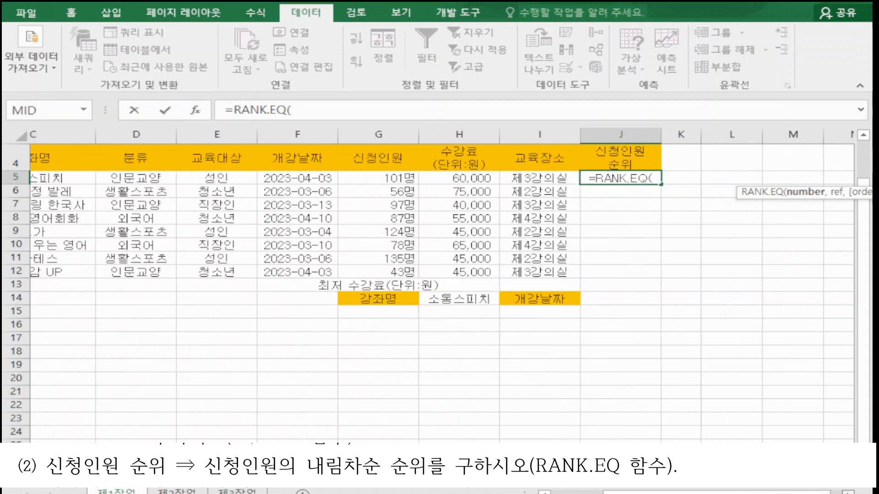
click(195, 110)
drag(462, 208, 776, 83)
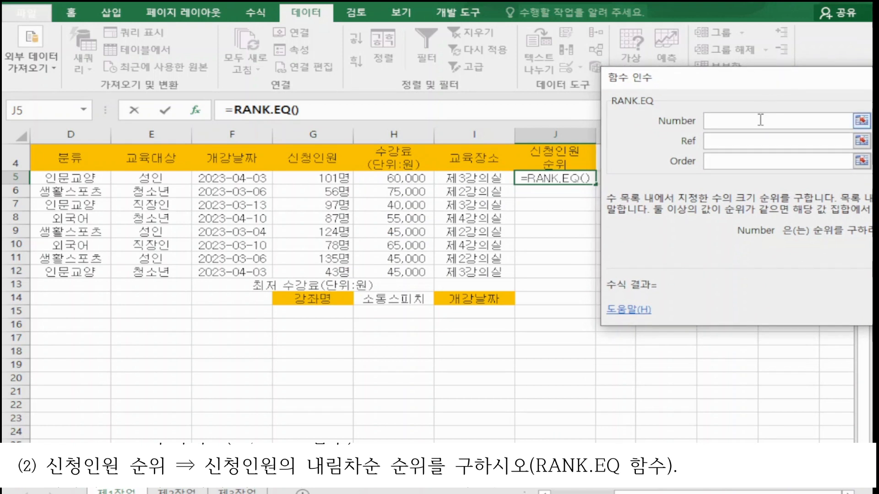
click(333, 177)
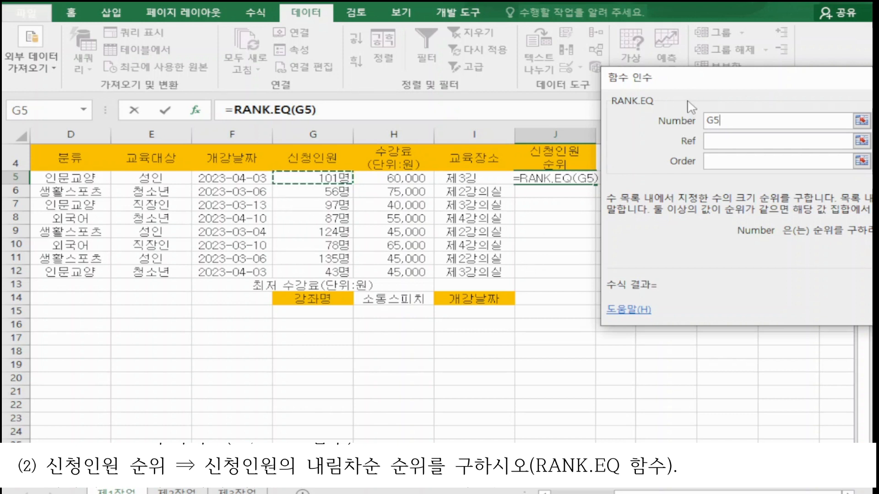
click(737, 144)
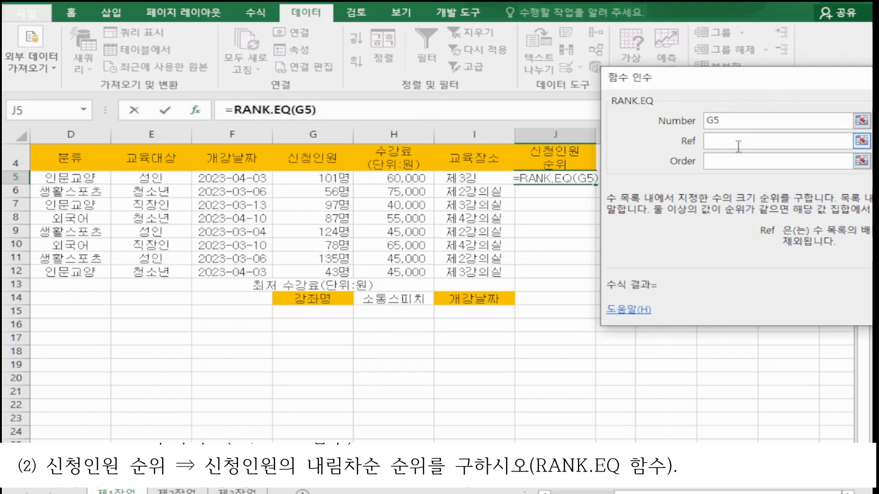
drag(337, 179, 338, 273)
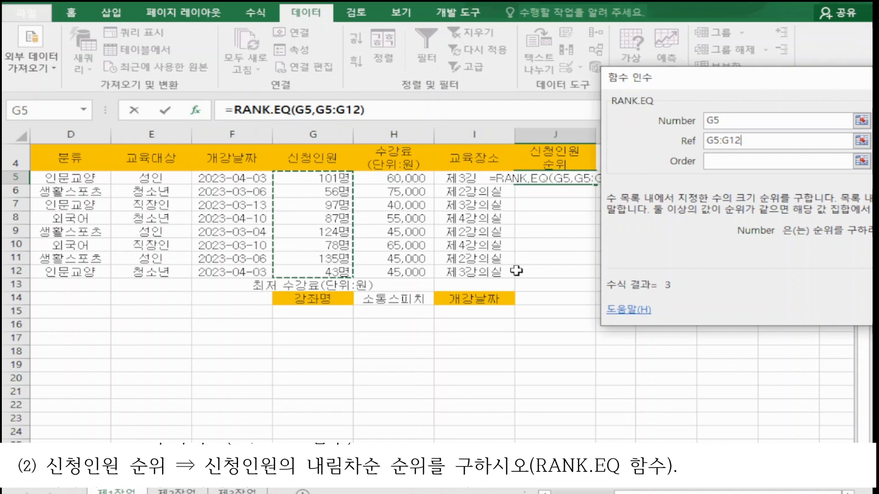
drag(689, 82, 651, 78)
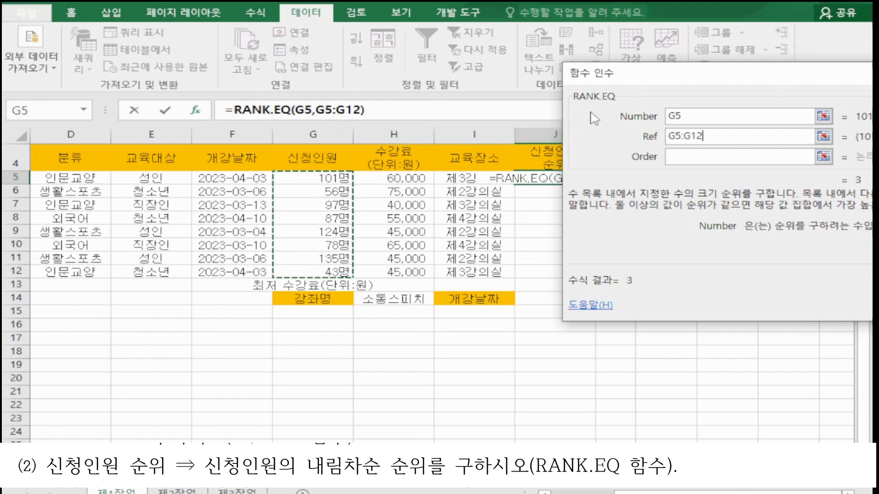
drag(646, 80, 587, 76)
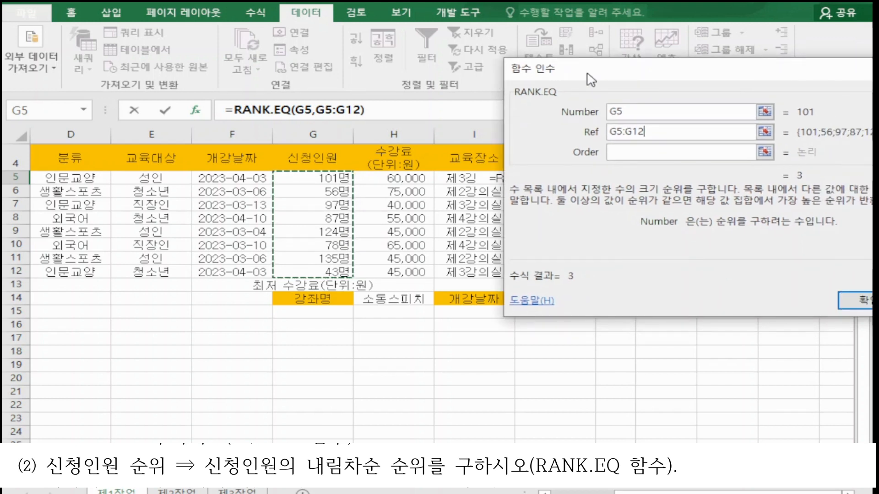
click(854, 300)
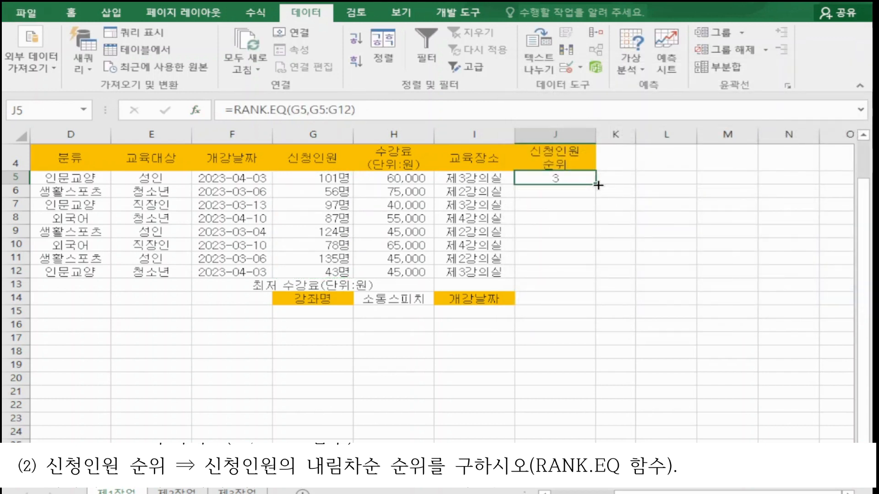
Step: Fill the 신청인원 순위 formula from J5 down through J12
drag(596, 184, 591, 278)
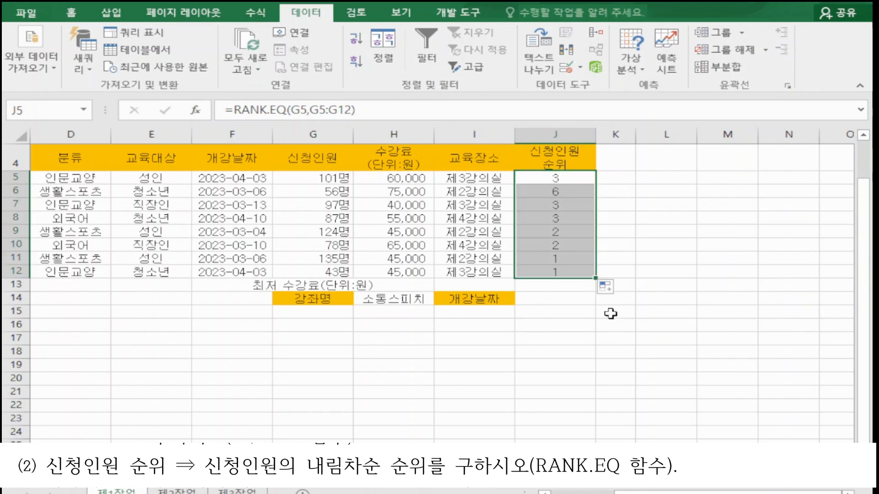
click(580, 259)
click(581, 274)
click(579, 259)
click(577, 272)
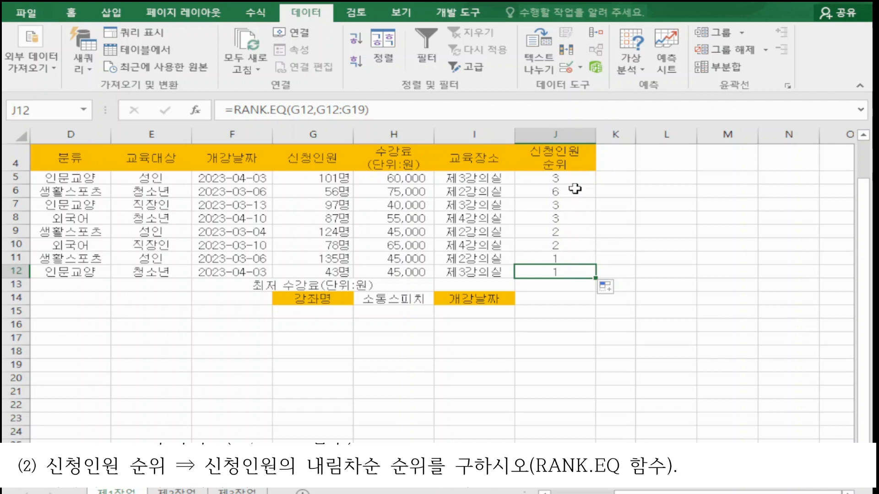
Step: Show the sheet's formulas and inspect the RANK.EQ references in J5 through J12, then switch back to values
key(ctrl+grave)
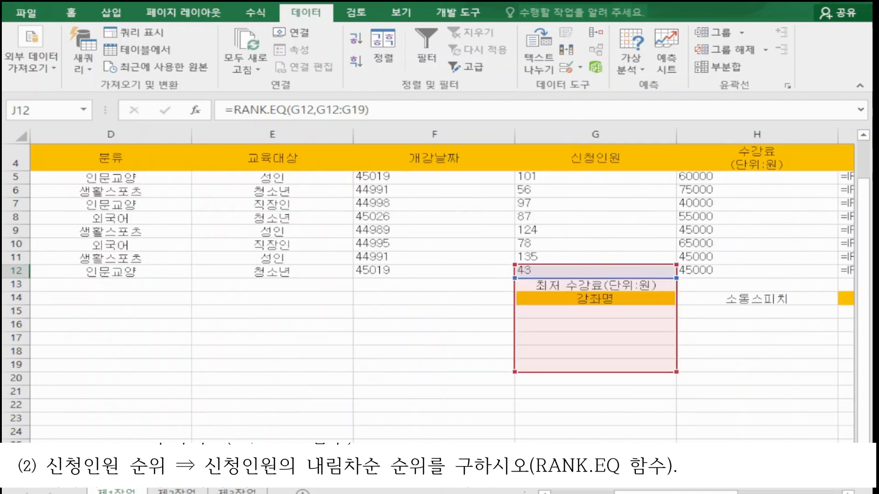
scroll(442, 284, right, 4)
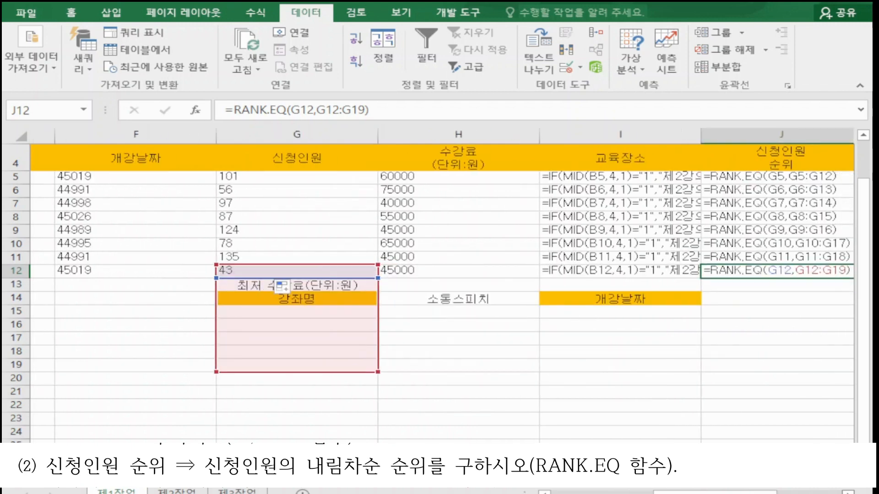
click(593, 363)
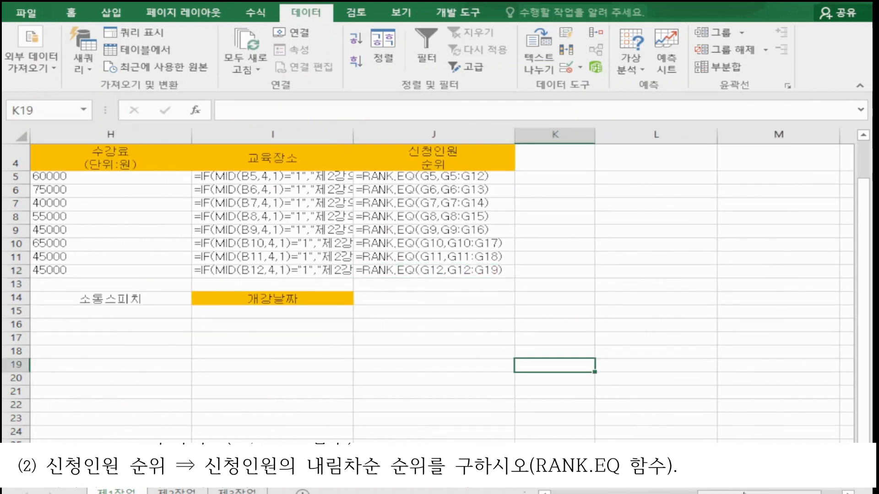
scroll(282, 287, left, 2)
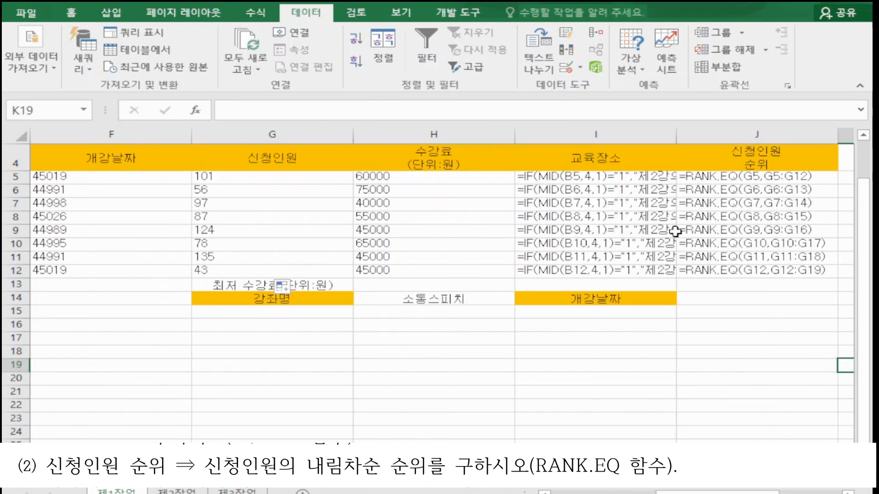
click(727, 178)
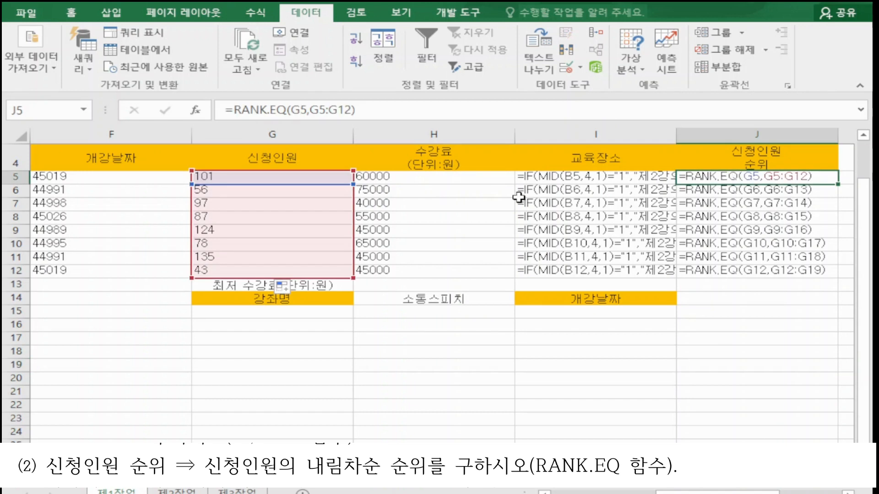
click(783, 194)
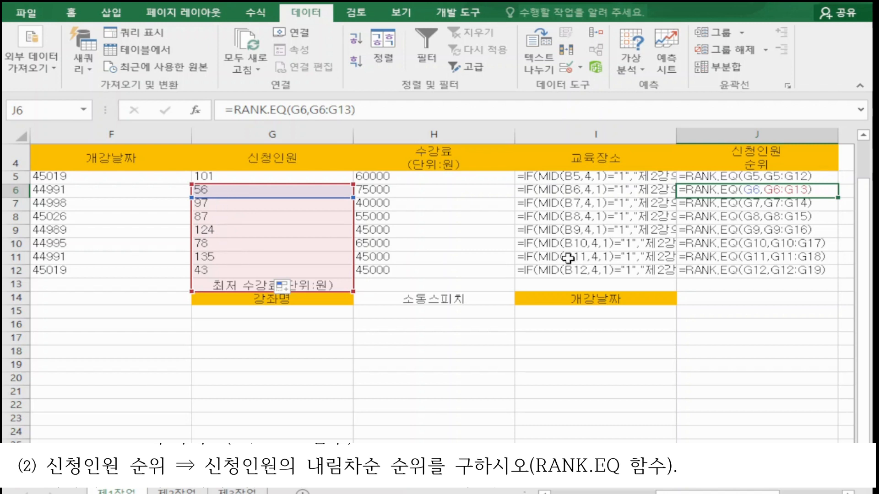
click(784, 207)
click(784, 222)
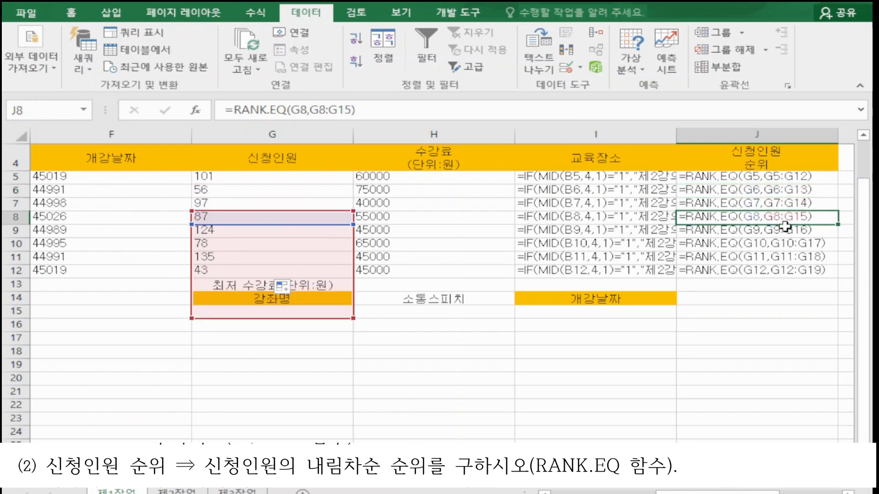
click(783, 232)
click(788, 255)
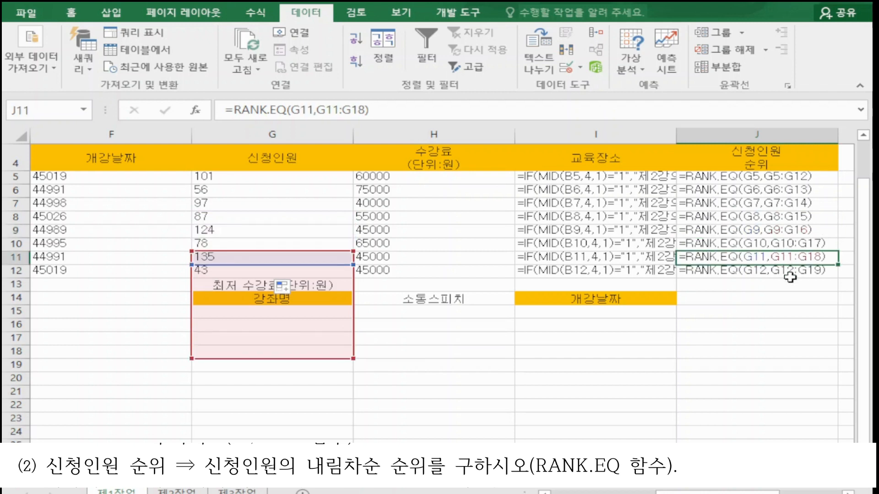
click(789, 275)
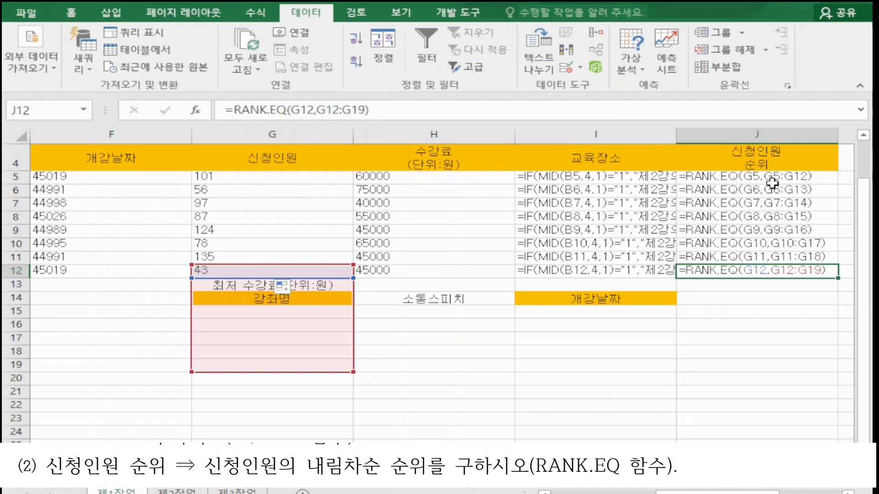
key(ctrl+grave)
Step: Reopen the RANK.EQ arguments for J5 and make the Ref range absolute as $G$5:$G$12
click(403, 181)
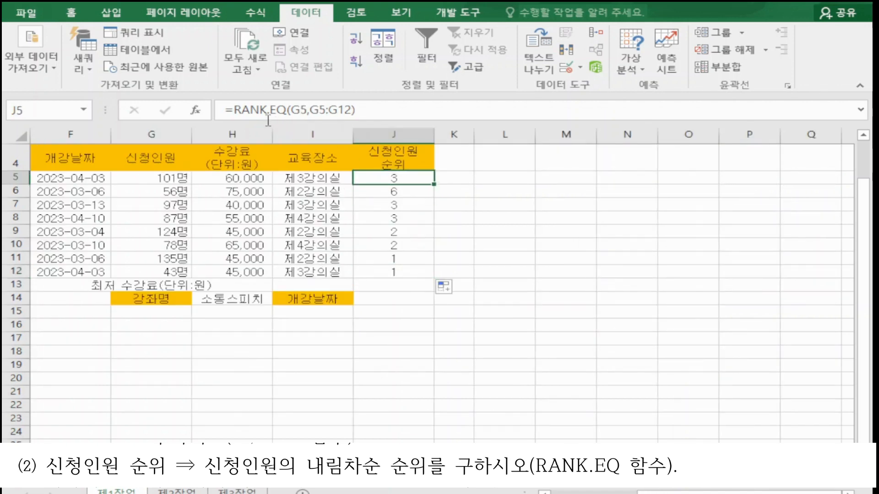
click(249, 110)
click(197, 110)
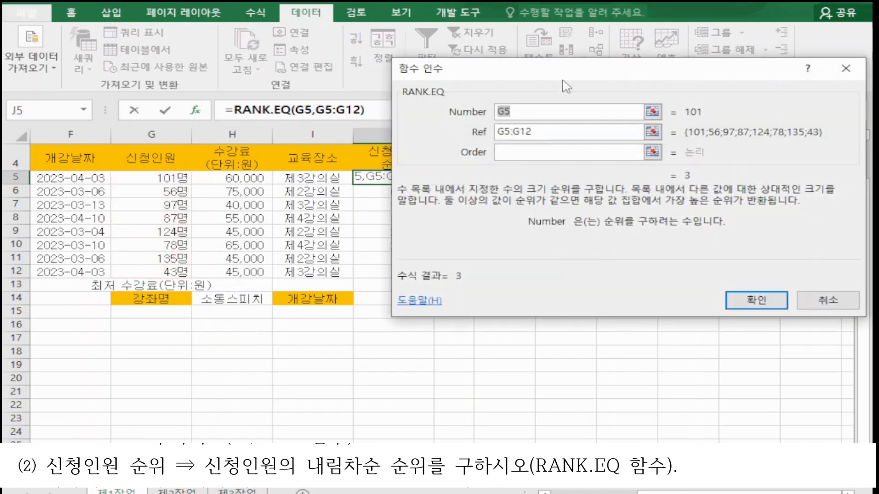
click(572, 128)
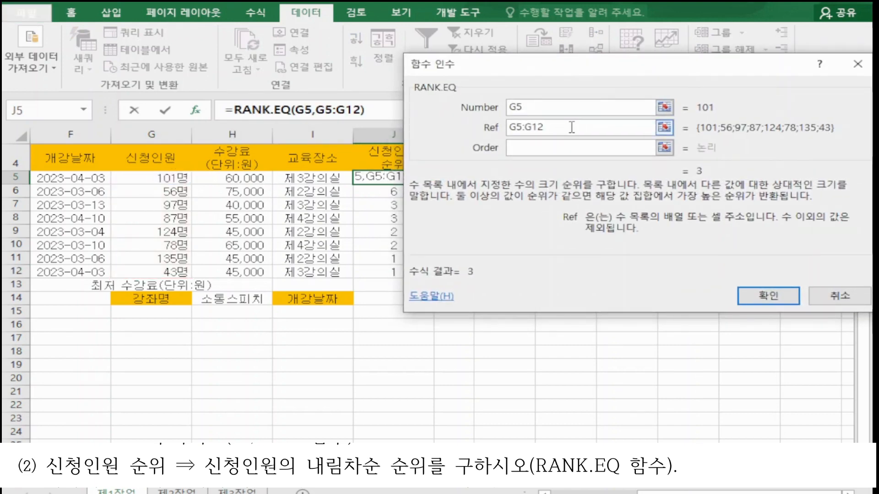
click(484, 128)
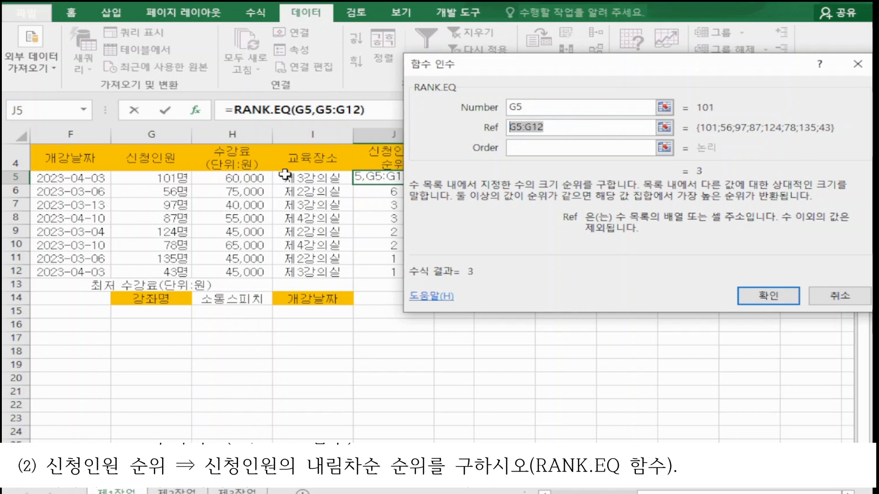
drag(182, 182, 182, 273)
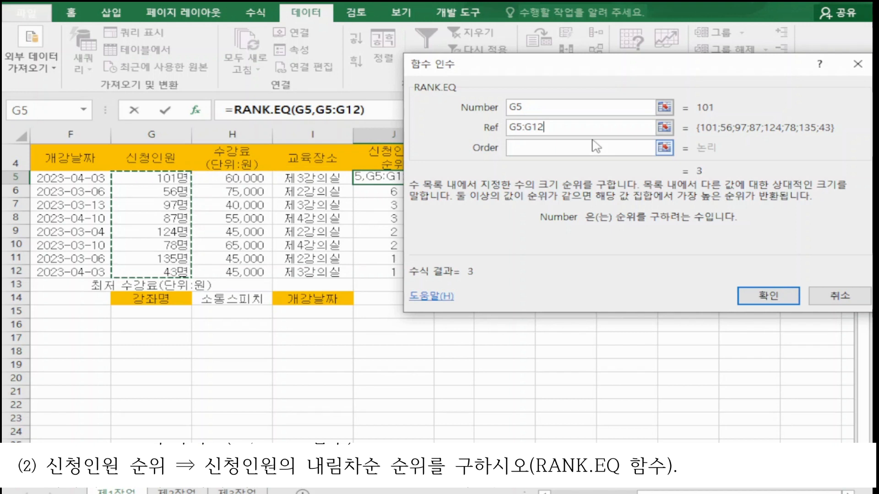
key(F4)
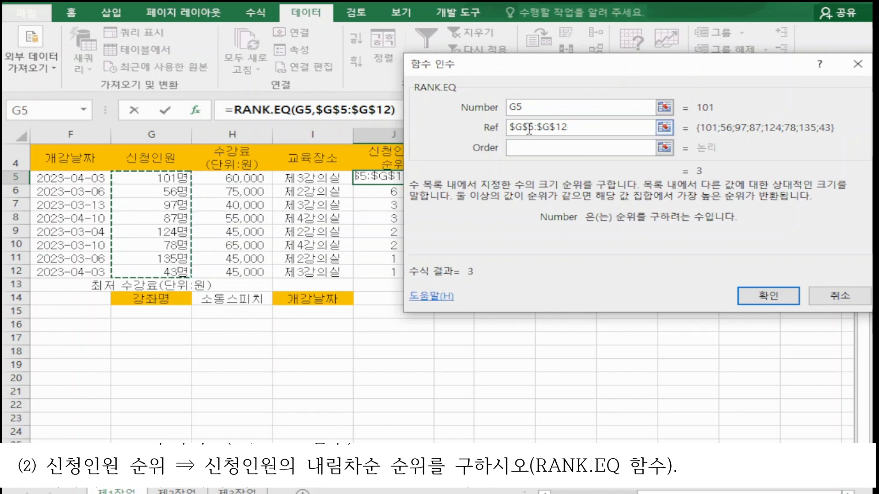
Step: Cycle the Ref range through mixed and absolute reference forms, ending at $G$5:$G$12
drag(568, 64, 508, 237)
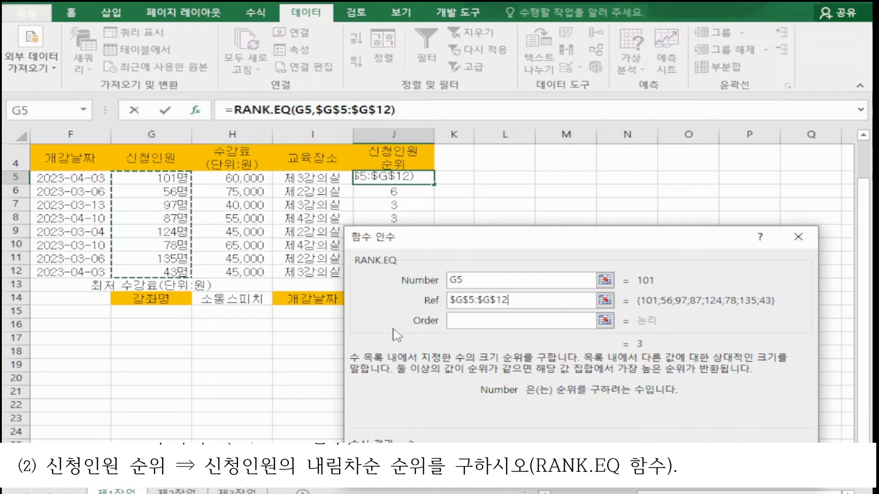
drag(544, 237, 639, 72)
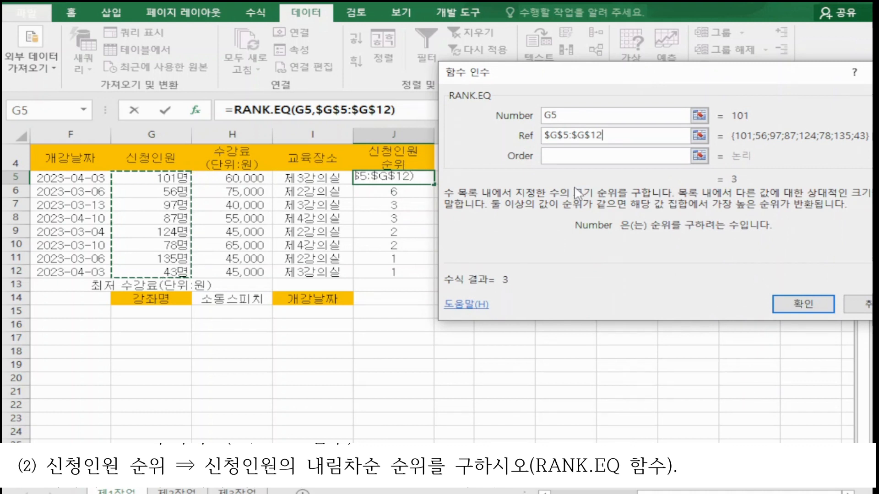
key(F4)
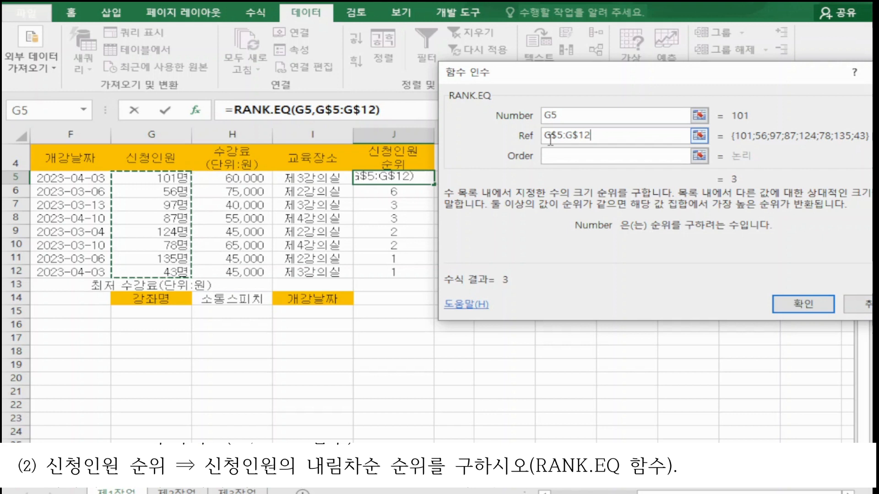
key(F4)
key(F4)
key(F4)
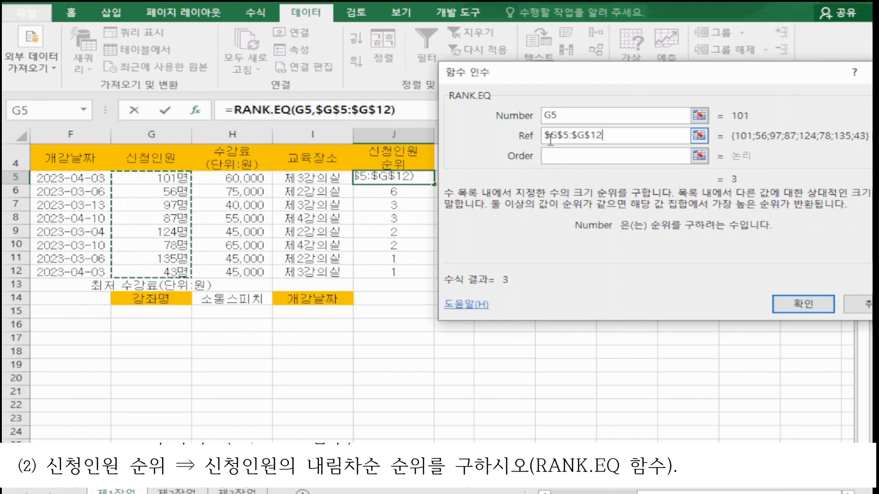
Step: Reselect G5:G12 as the RANK.EQ Ref range and convert it again to the absolute form $G$5:$G$12
double_click(590, 136)
drag(162, 178, 172, 274)
click(597, 156)
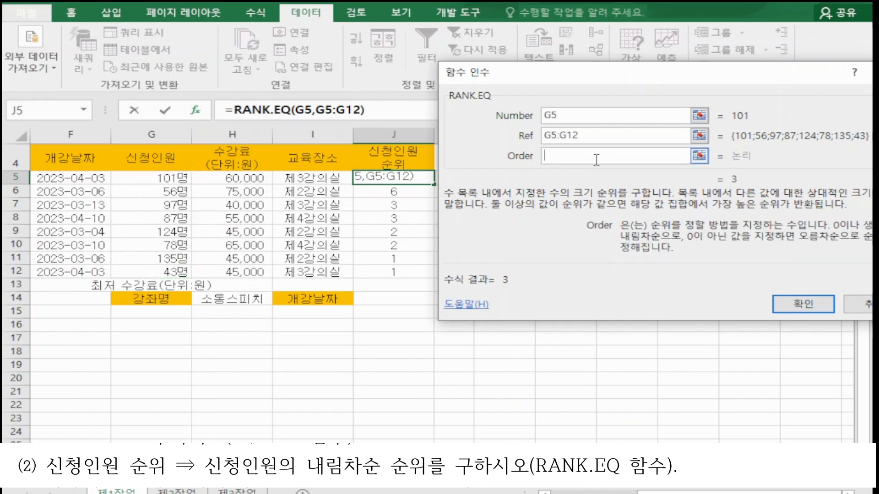
click(596, 136)
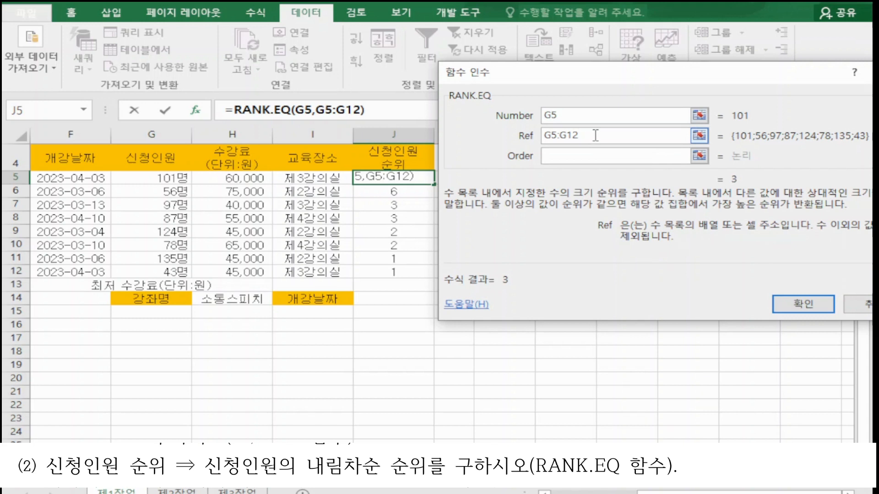
key(F4)
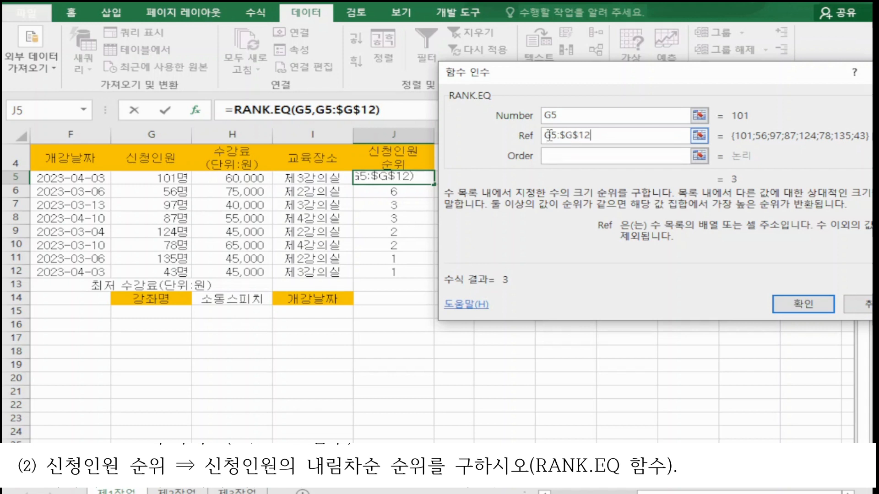
drag(628, 136, 536, 134)
drag(178, 183, 183, 273)
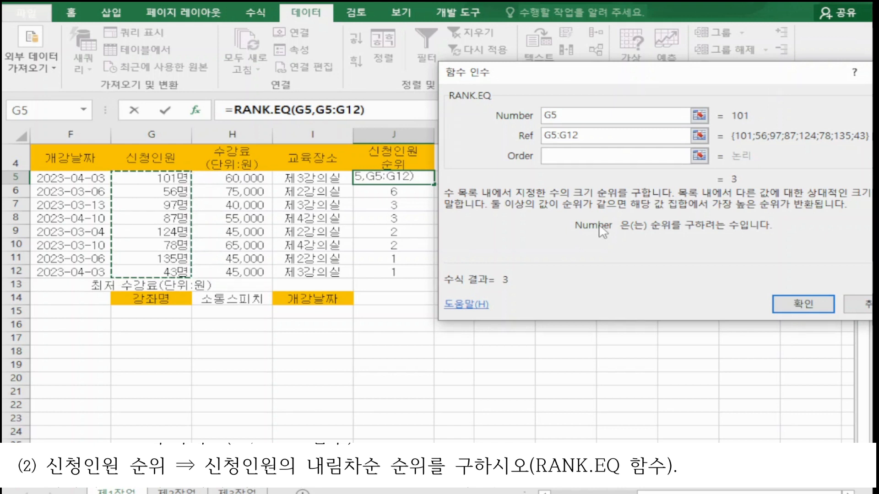
key(F4)
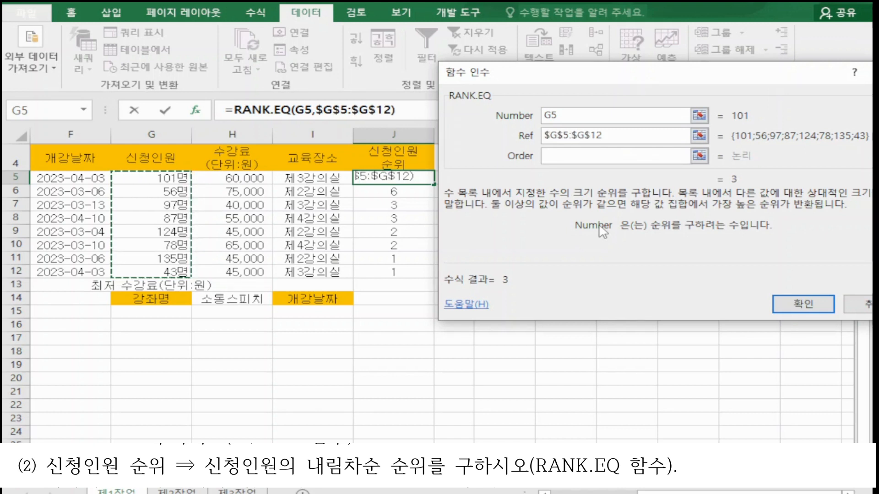
Step: Repeat reselecting G5:G12 for Ref and converting it to $G$5:$G$12, then move the Function Arguments dialog aside
drag(621, 135, 540, 137)
drag(166, 173, 123, 271)
click(563, 159)
click(578, 115)
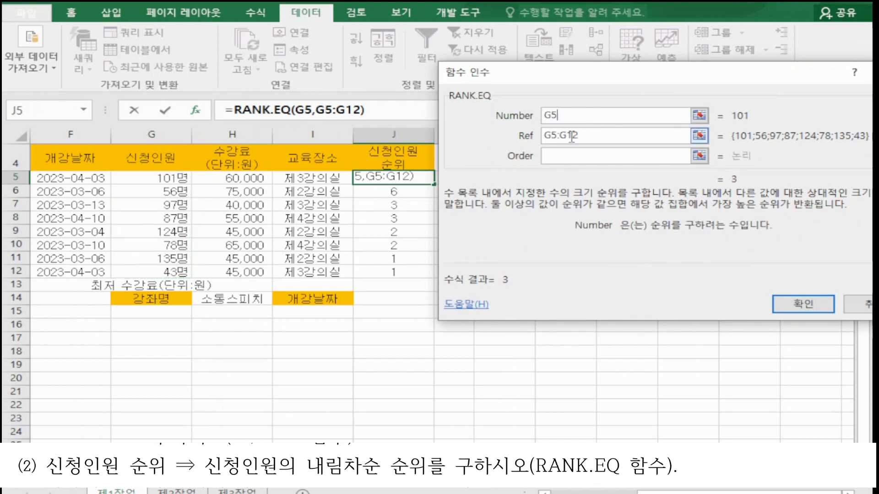
click(601, 134)
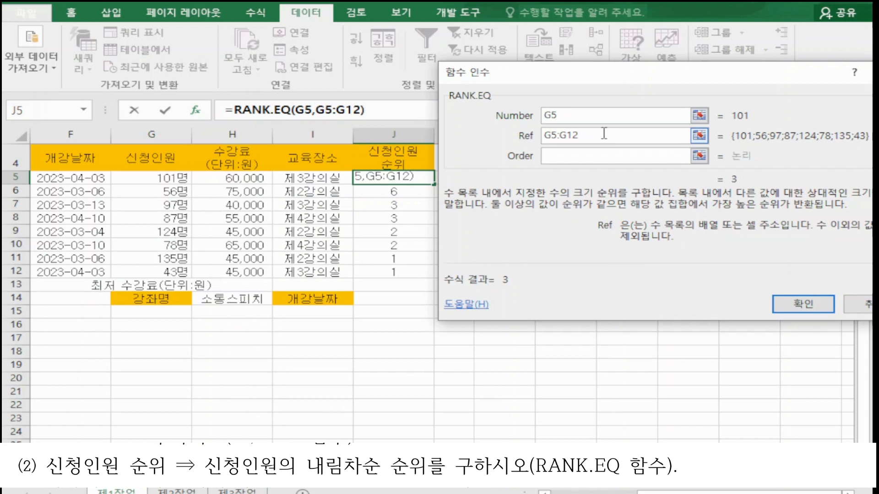
key(F4)
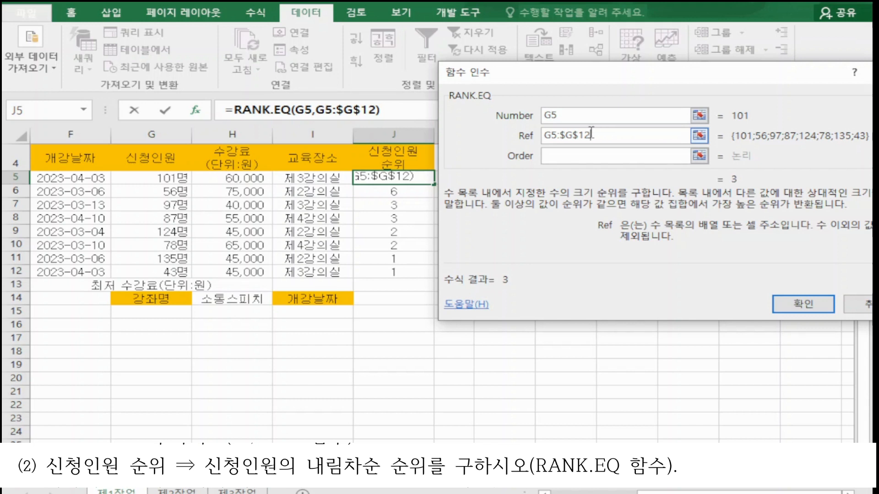
click(550, 136)
key(F4)
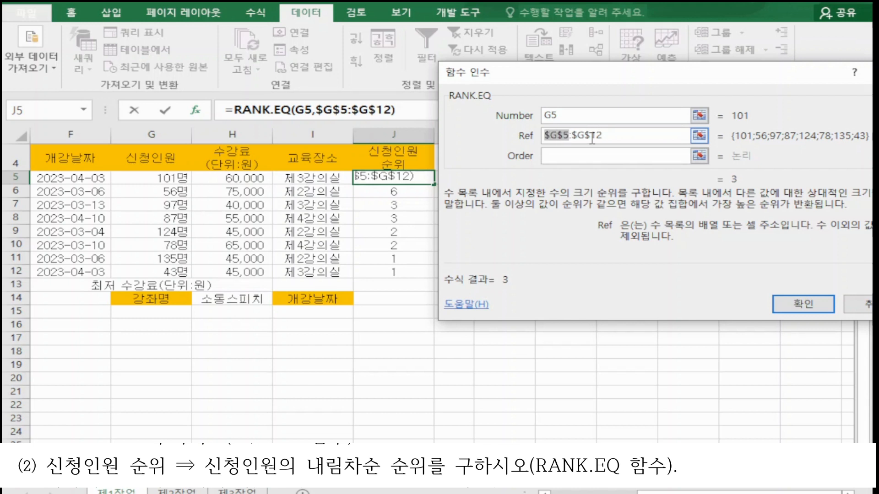
drag(624, 138, 526, 137)
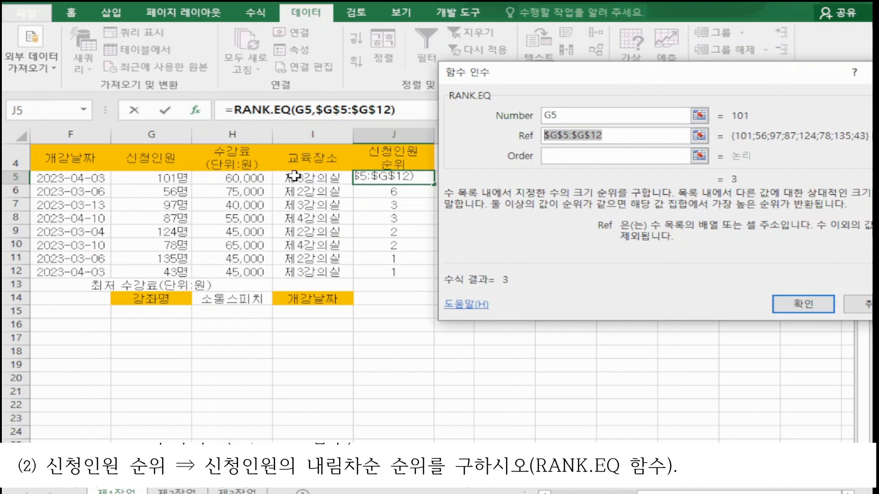
drag(177, 176, 165, 268)
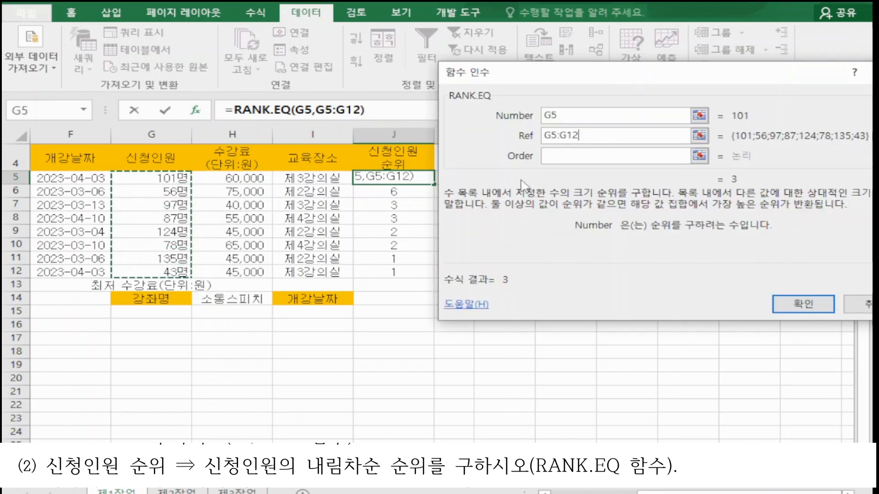
drag(597, 136, 543, 136)
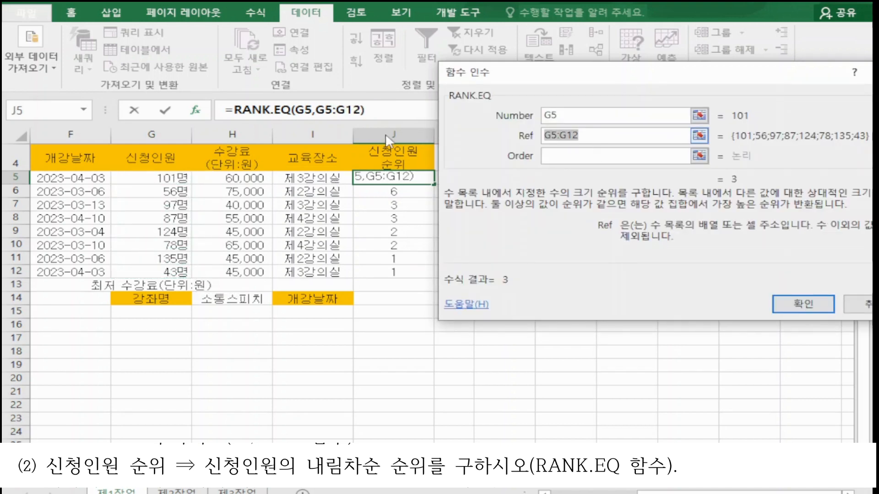
key(F4)
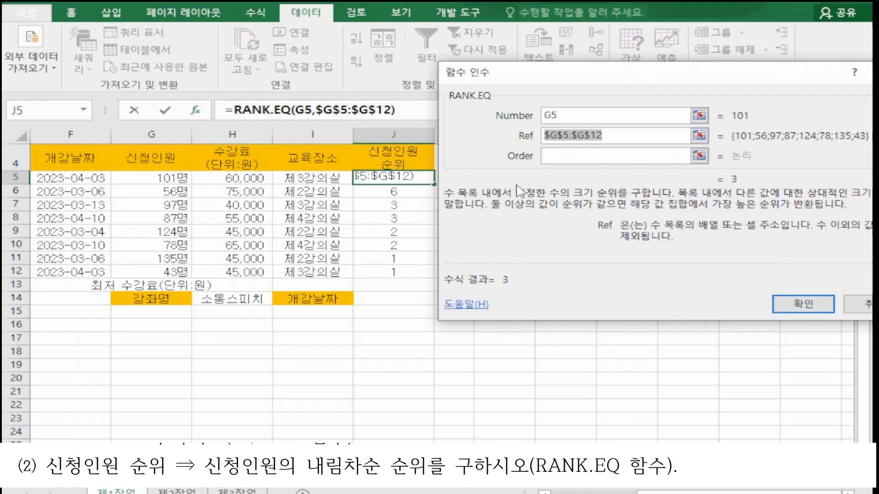
click(556, 156)
drag(612, 84, 456, 61)
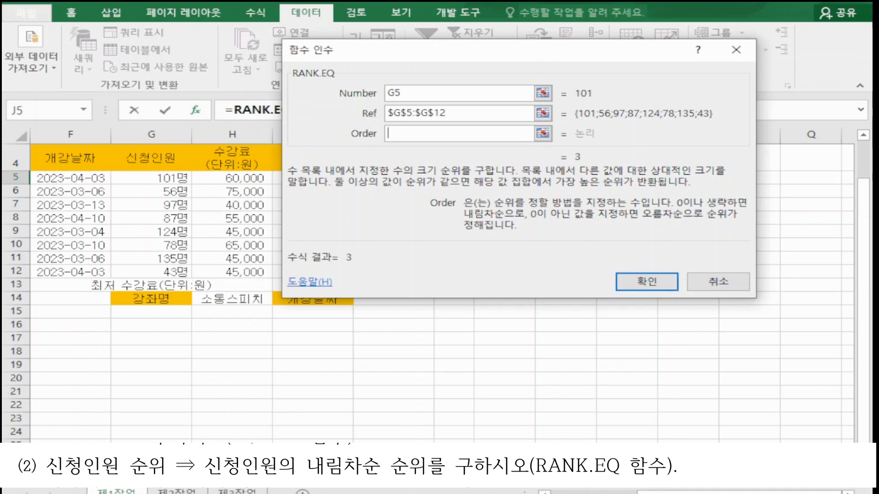
Step: Confirm the RANK.EQ formula in J5 with Ref $G$5:$G$12 and fill it down through J12
key(alt+Tab)
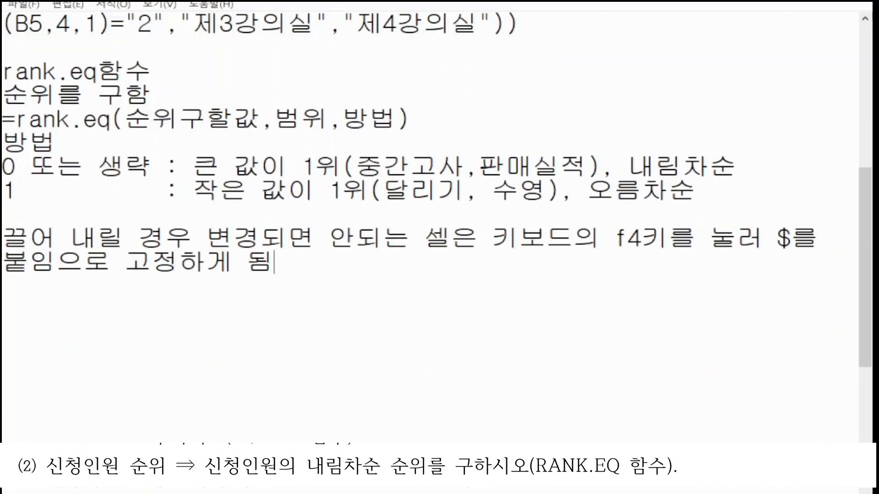
key(alt+Tab)
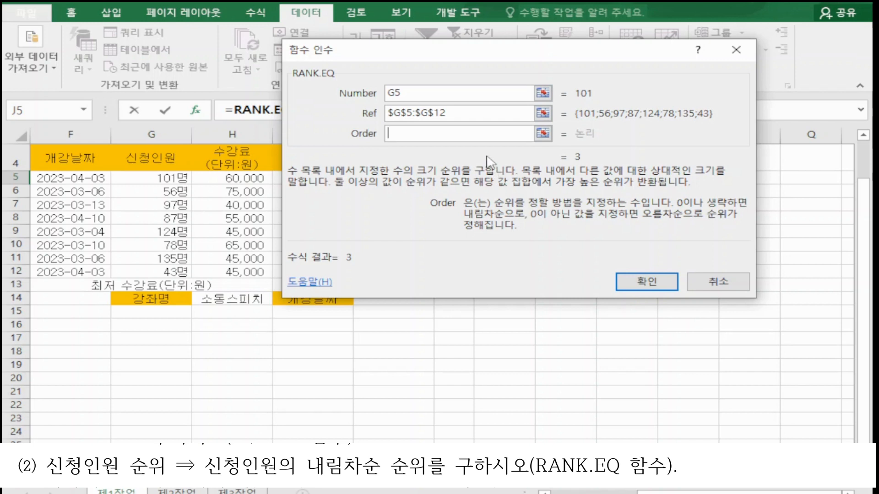
click(626, 287)
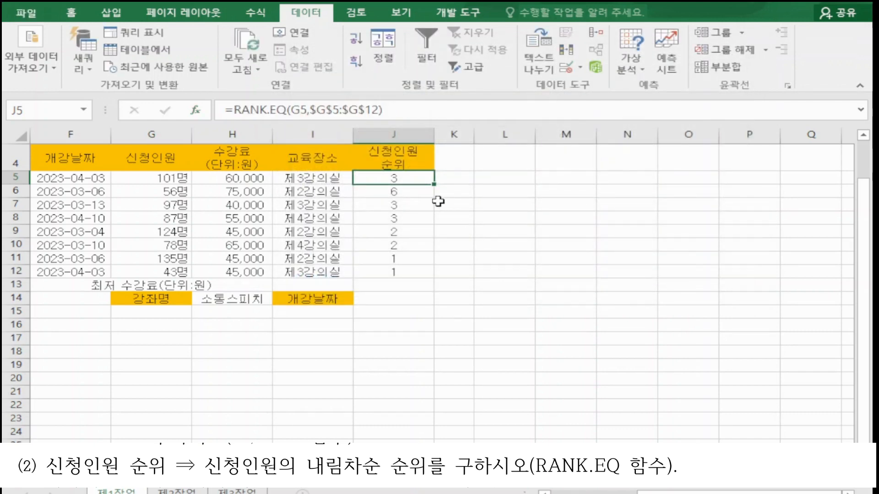
drag(434, 186, 409, 279)
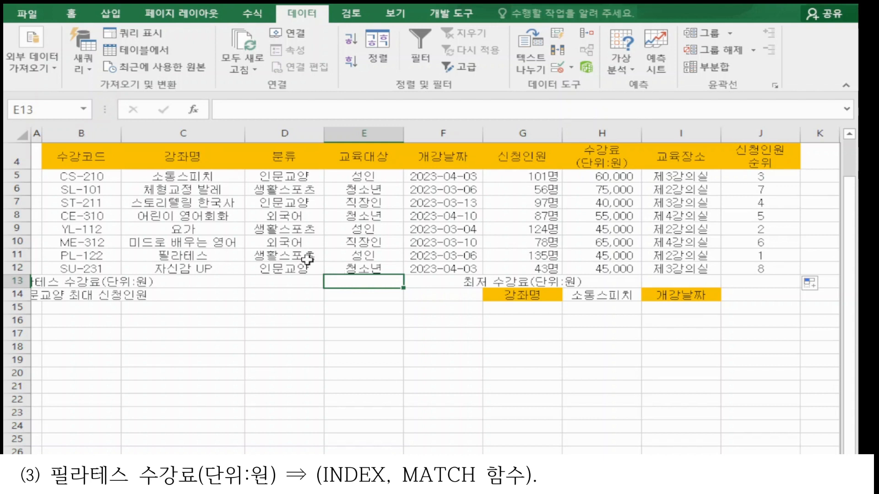
Step: Examine the 필라테스 row, its 수강료 in H11 and the 강좌명-to-수강료 range C5:H12 for the INDEX/MATCH task
ctrl+click(215, 256)
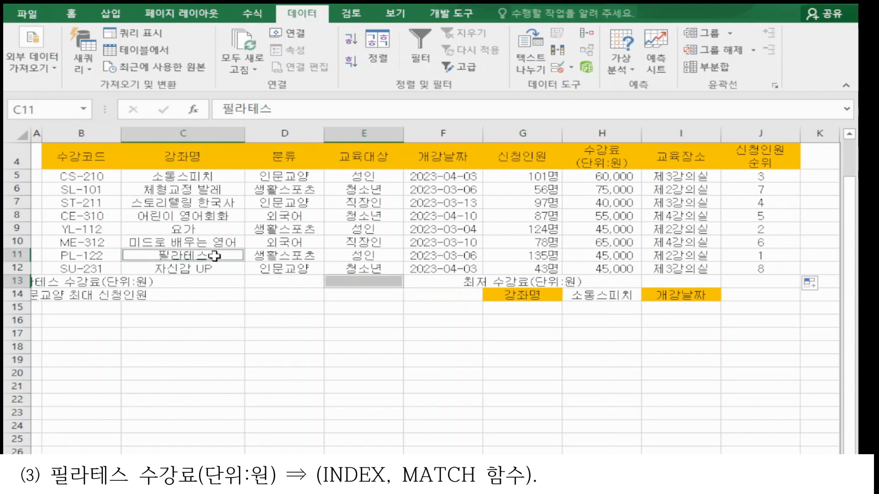
ctrl+click(605, 256)
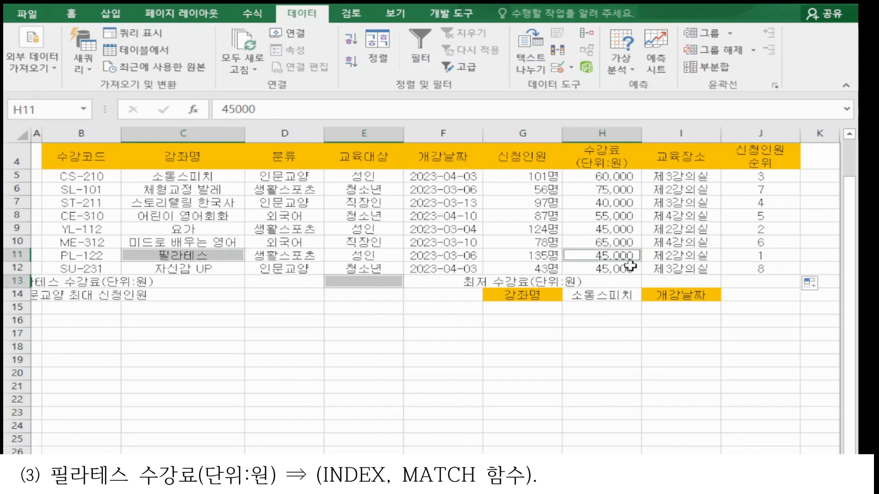
ctrl+click(379, 283)
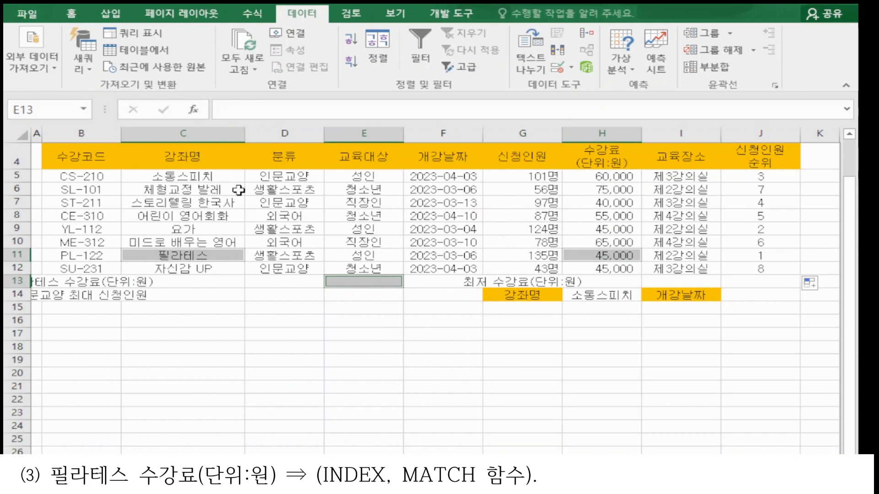
drag(229, 179, 634, 271)
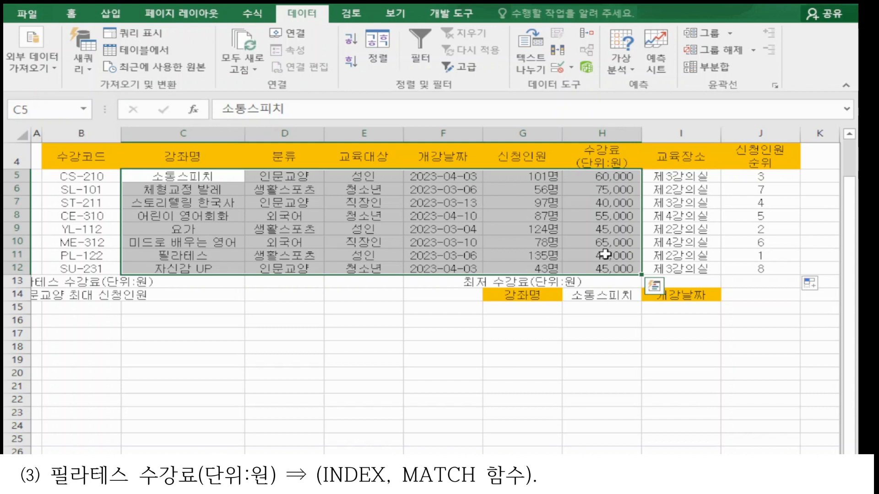
drag(224, 178, 201, 270)
drag(68, 177, 97, 257)
drag(155, 181, 602, 271)
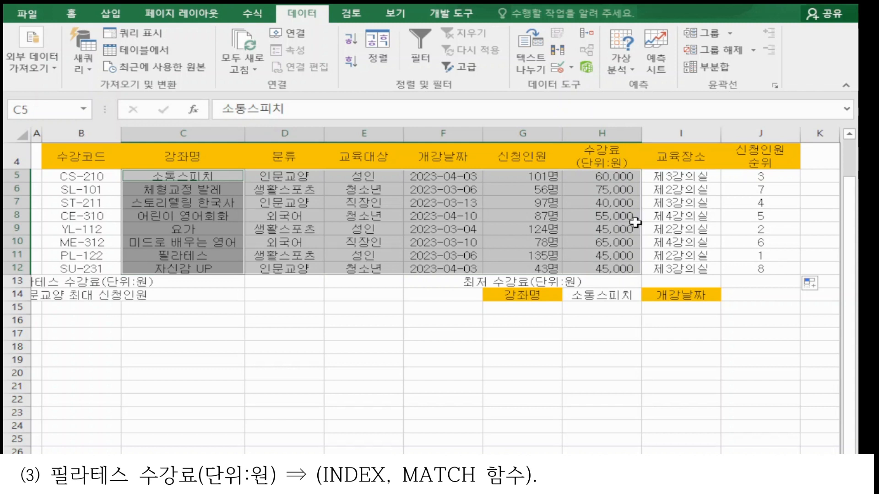
drag(215, 177, 205, 262)
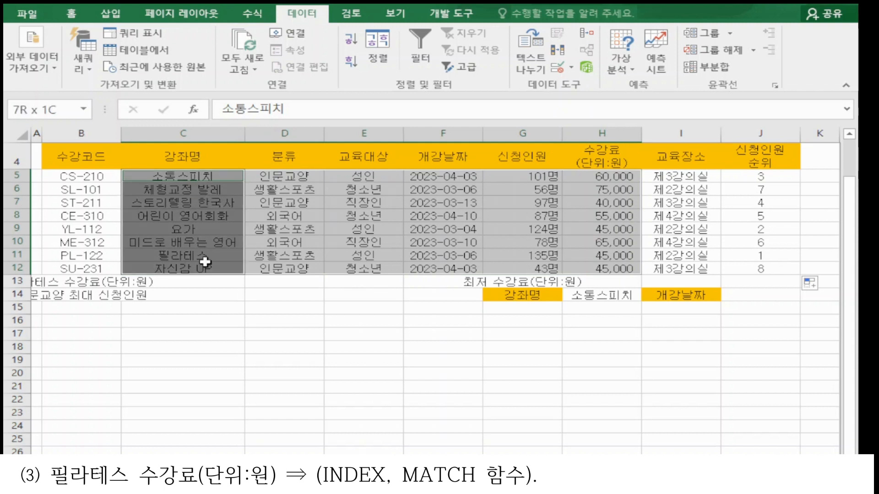
drag(82, 176, 76, 269)
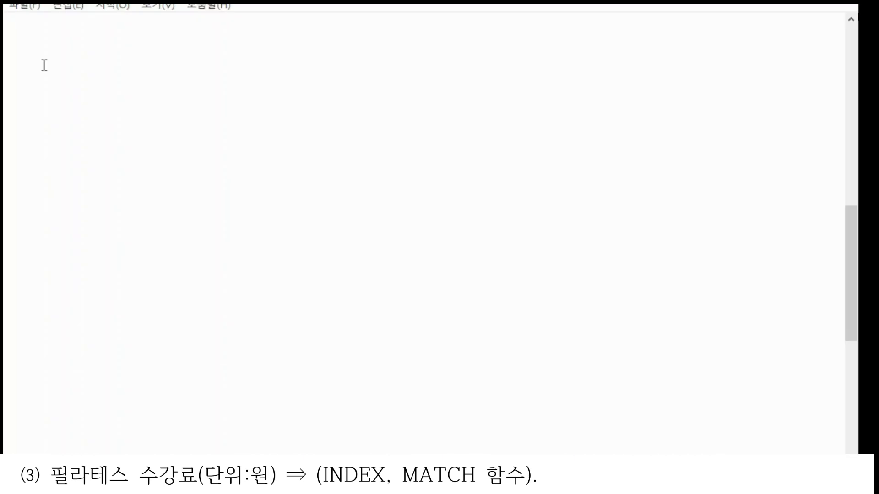
Step: Write a note in the text editor: index함수 and 범위안에서 행과 열이 만나는 곳의 값을 가져옴
text(index함수)
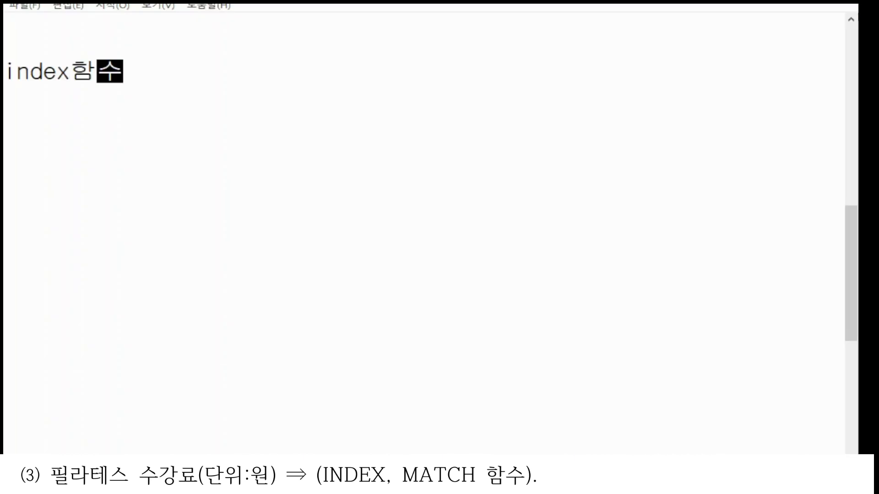
key(Return)
text(범위아)
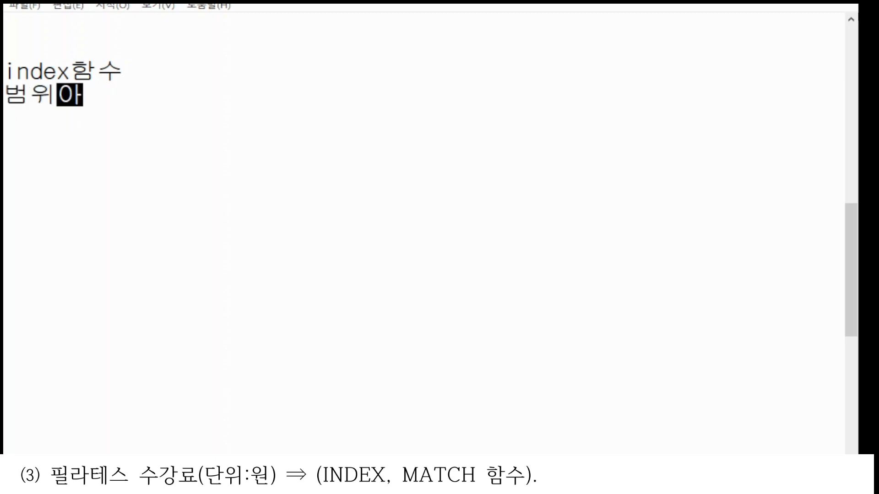
text(ㄴ에서 )
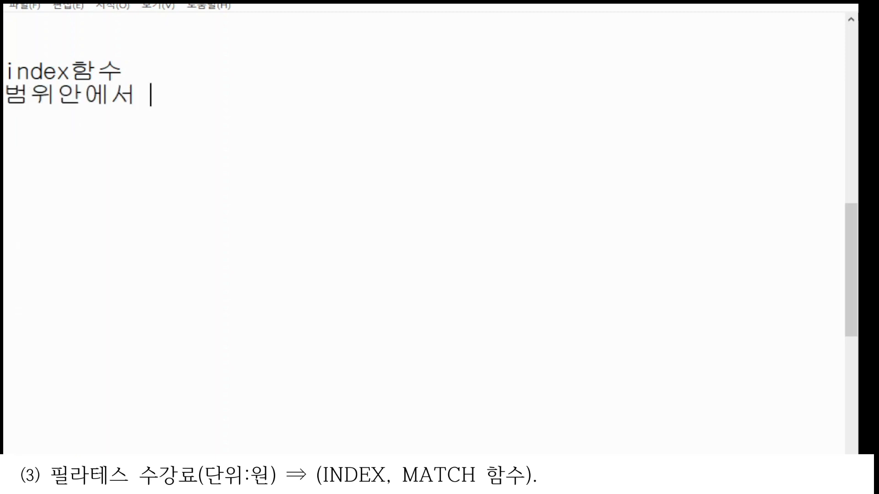
text(행과 열이 만나)
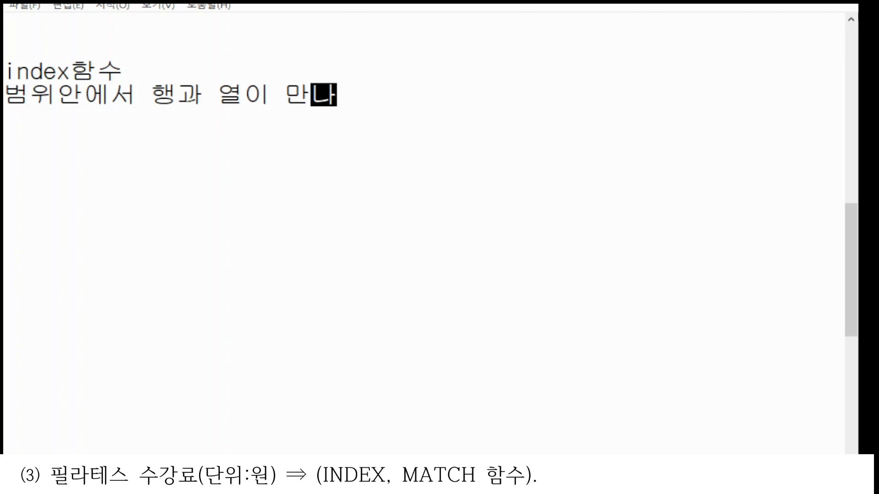
text(는 곳의 ㄱ)
text(ㅏㅂㅅ을 )
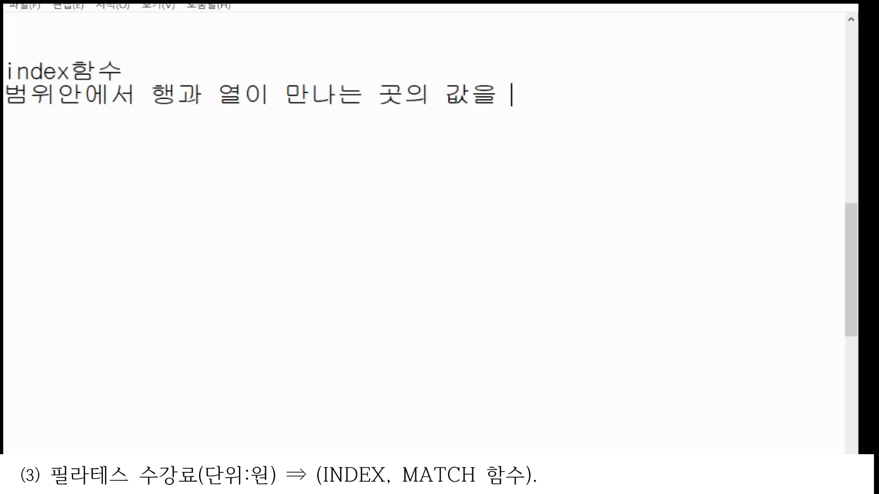
text(가져ㅗ)
key(BackSpace)
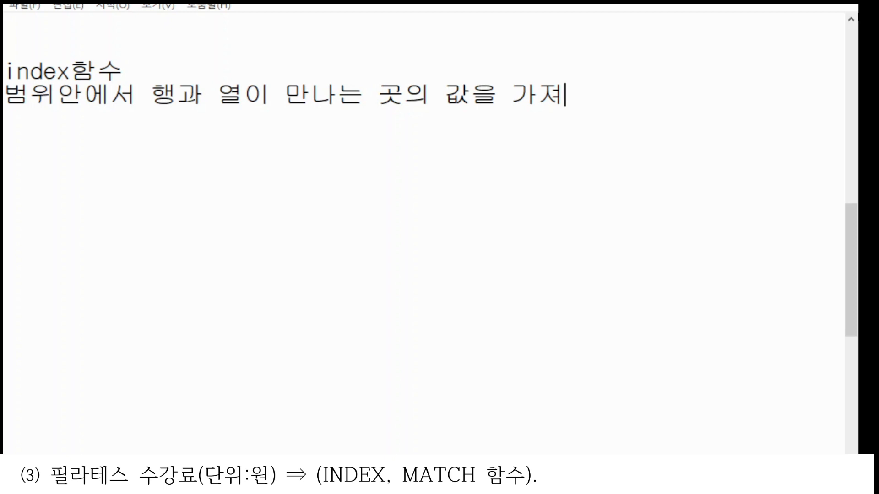
text(옴)
key(Return)
Step: Add the syntax line =index(범위,행번호,열번호) to the notes
text(ㅕ)
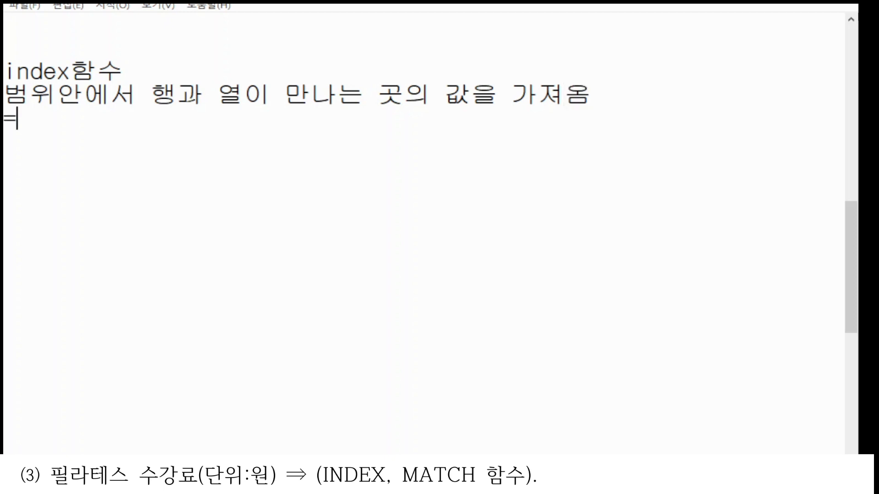
text(index(범우)
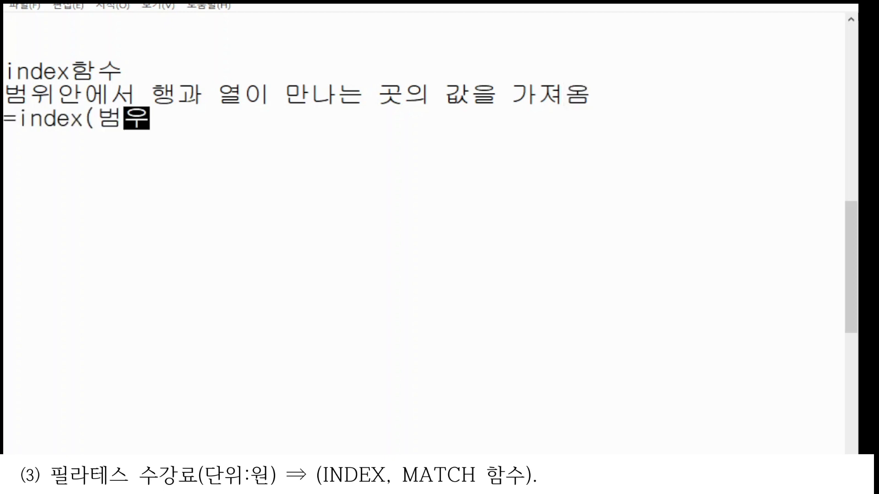
text(ㅣ,행ㅂㅓ)
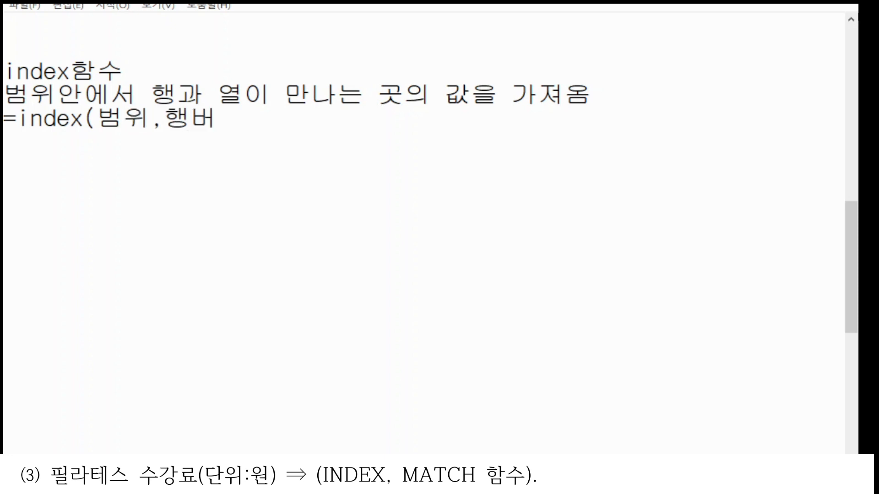
text(ㄴ호,열번호))
key(Return)
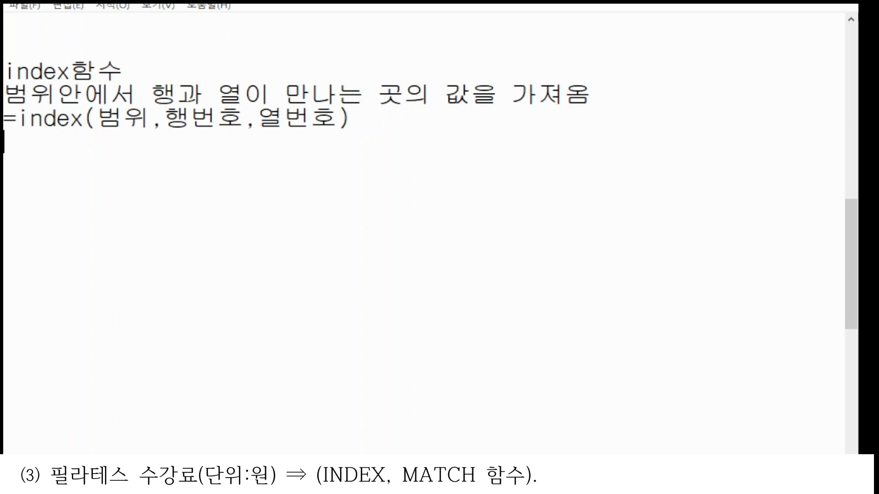
key(Return)
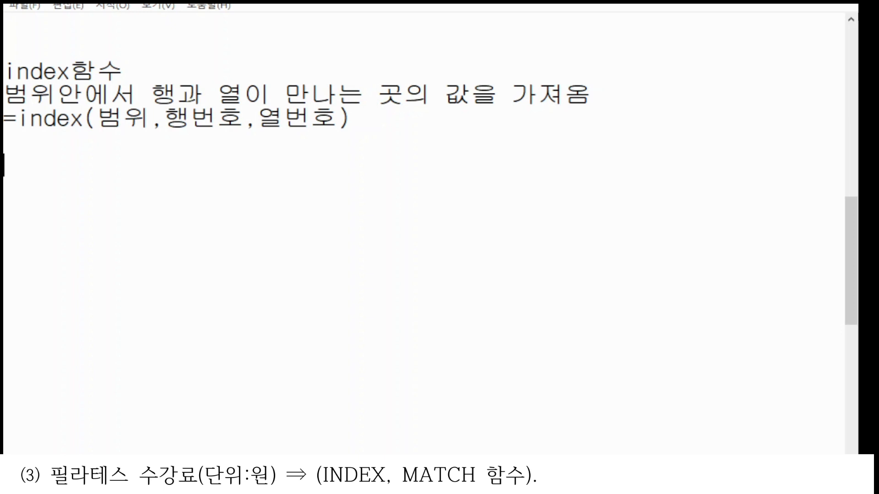
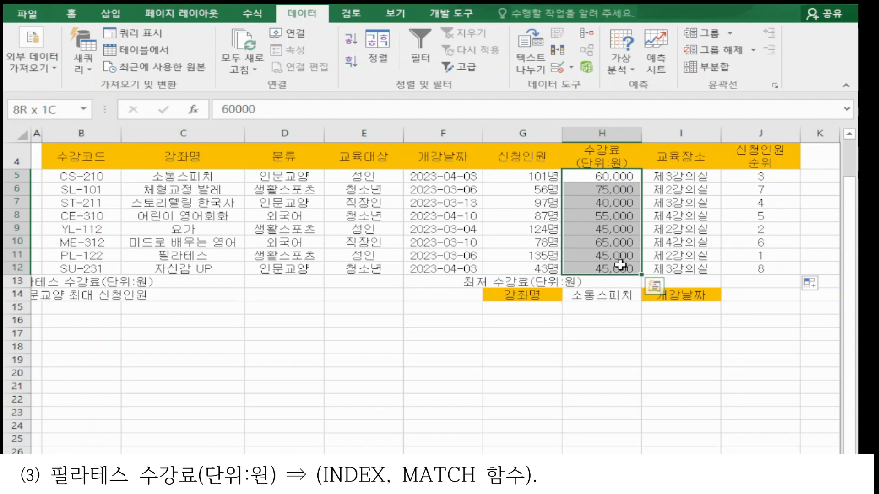
Step: Examine the 수강료 range H5:H12, the 강좌명 range C5:C12 and the 필라테스 cells C11 and H11
drag(620, 265, 620, 265)
drag(602, 176, 620, 265)
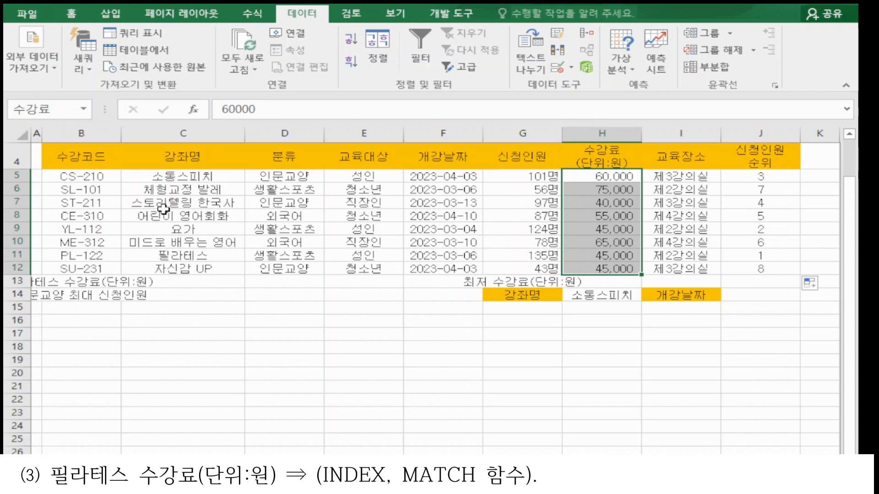
drag(183, 177, 212, 255)
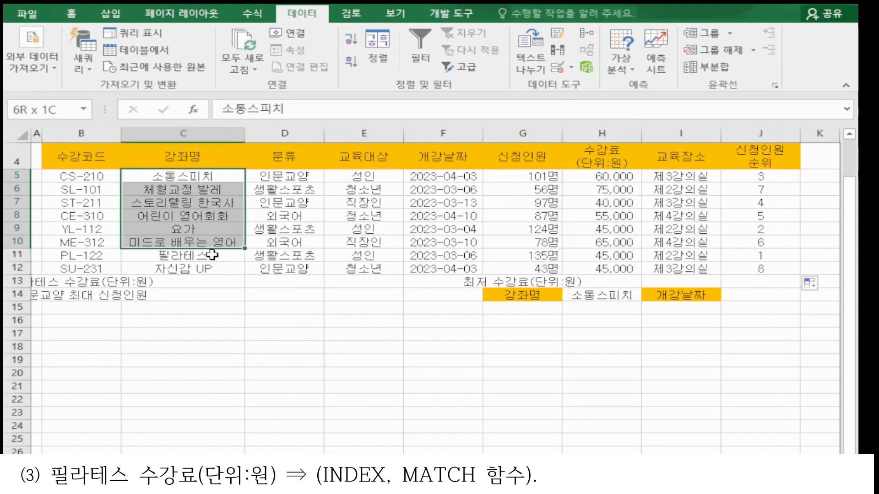
drag(212, 255, 206, 268)
ctrl+click(195, 256)
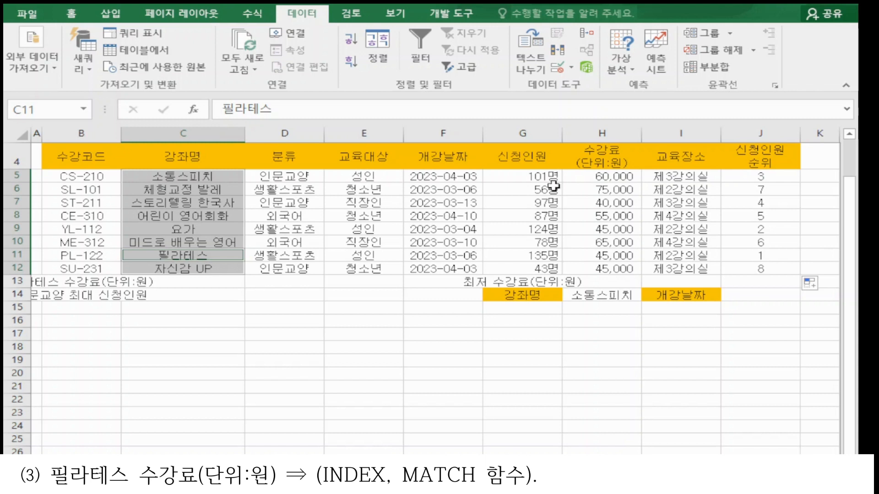
drag(601, 177, 601, 269)
ctrl+click(601, 256)
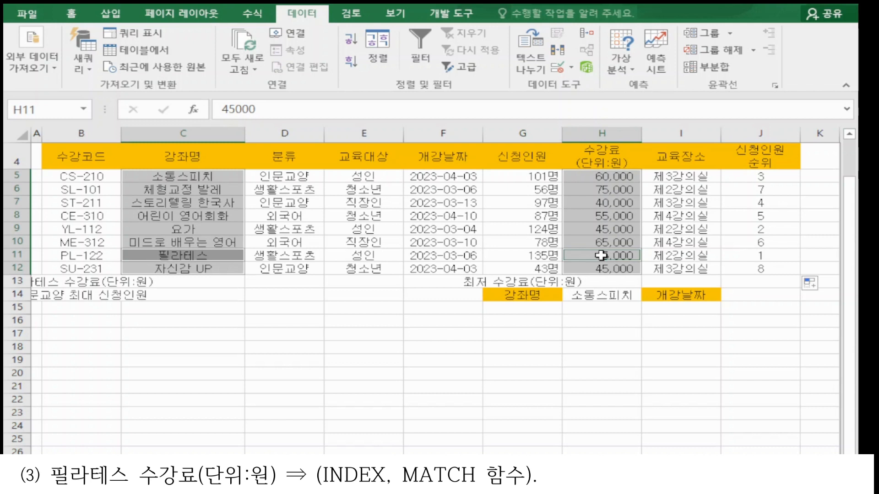
drag(183, 177, 214, 274)
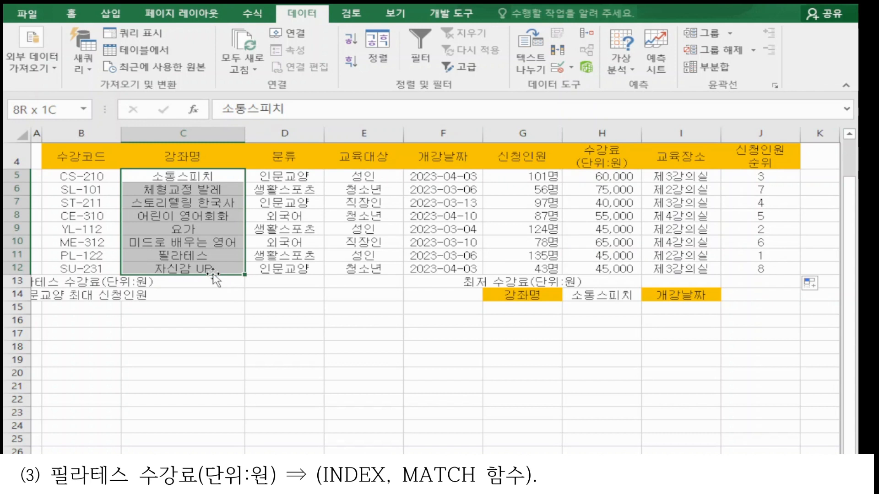
ctrl+click(213, 258)
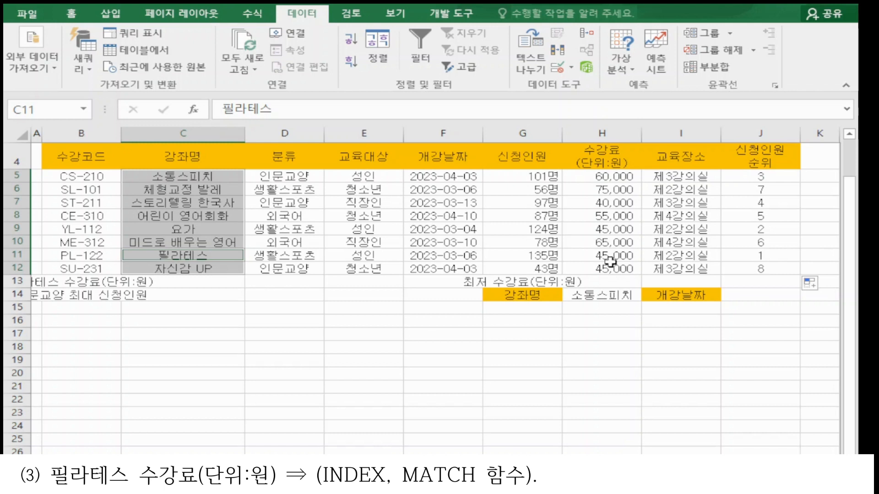
drag(602, 177, 613, 268)
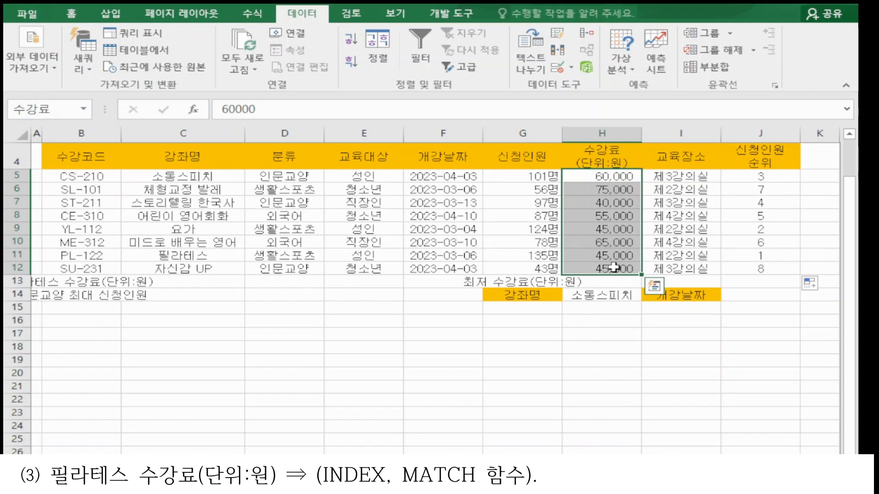
drag(183, 176, 201, 269)
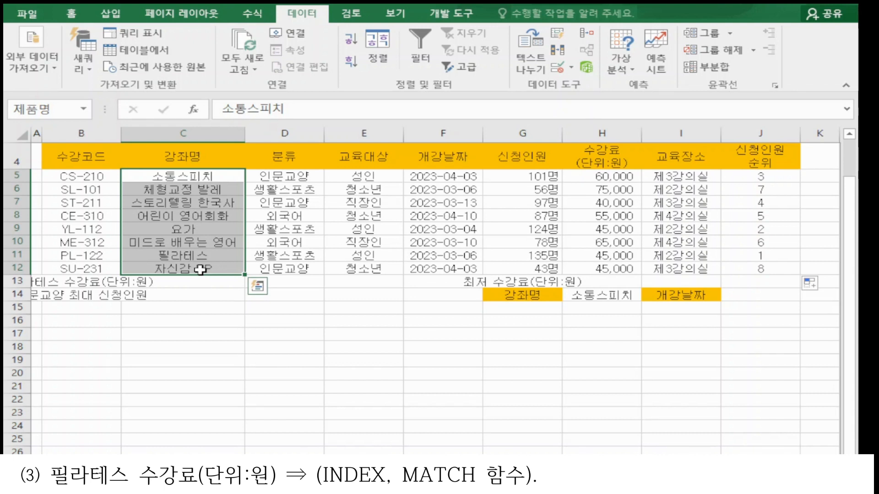
Step: Start an INDEX formula in E13 and open its arguments in the array, row_num, column_num form
click(364, 281)
text(=i)
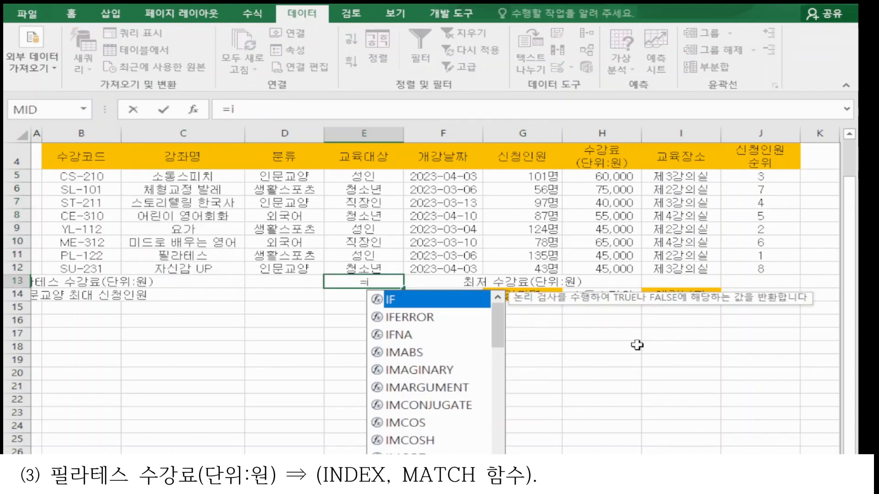
text(n)
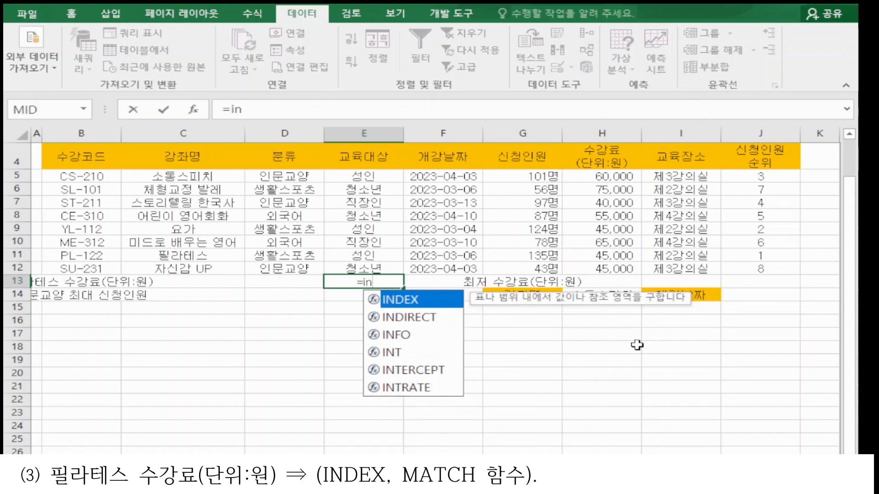
double_click(439, 300)
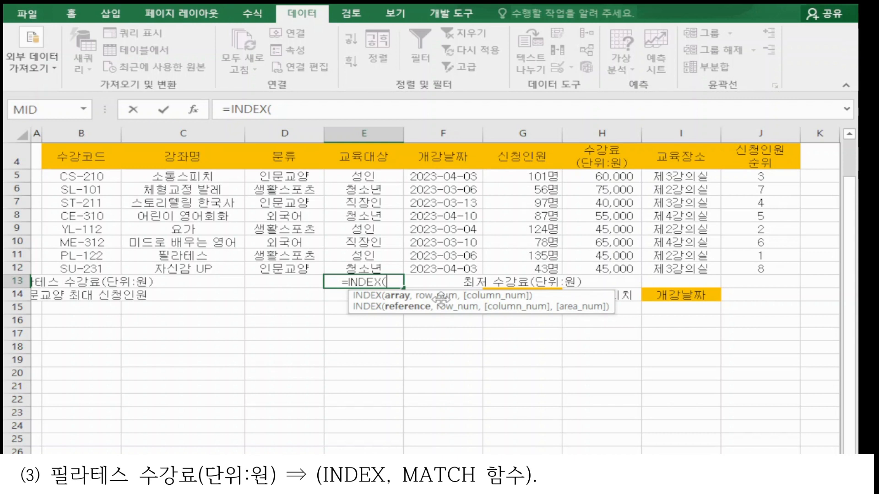
key(ctrl+a)
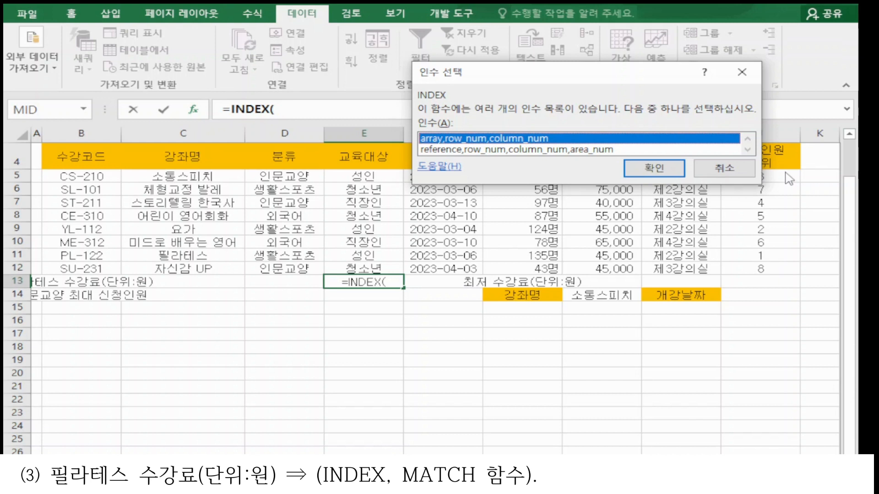
double_click(479, 139)
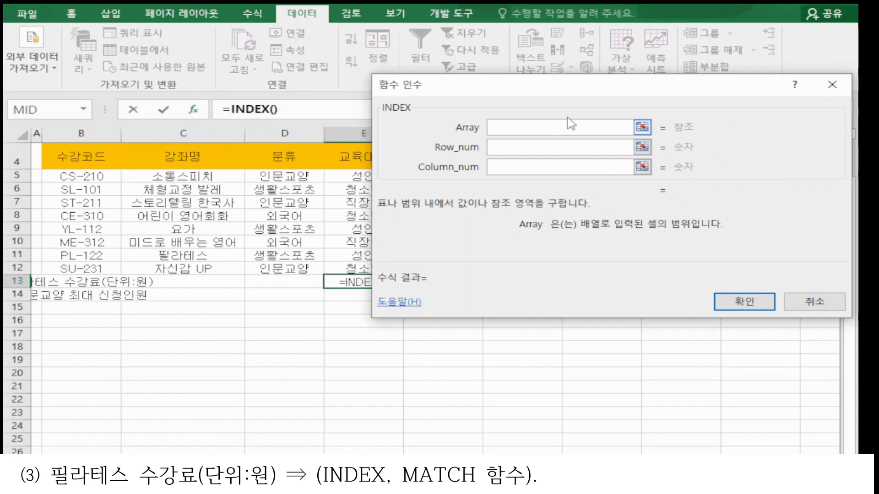
Step: Set the INDEX Array to the 수강료 range H5:H12 and Column_num to 1
drag(560, 89, 193, 72)
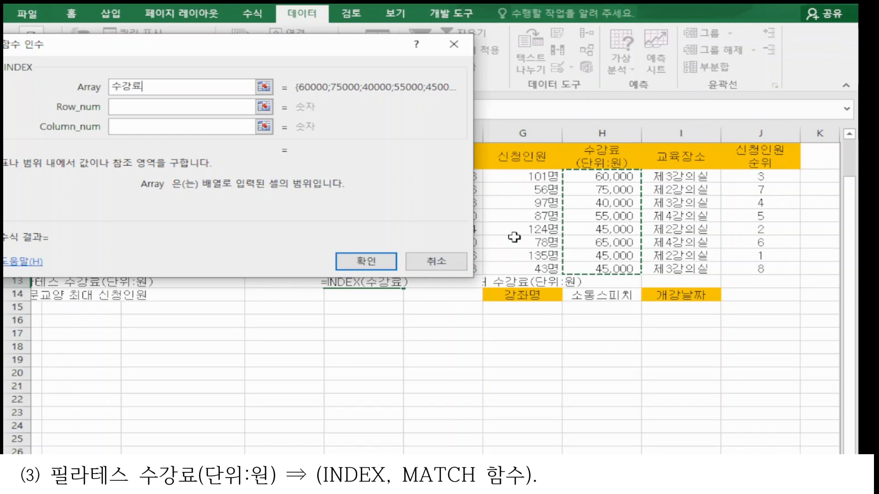
click(590, 179)
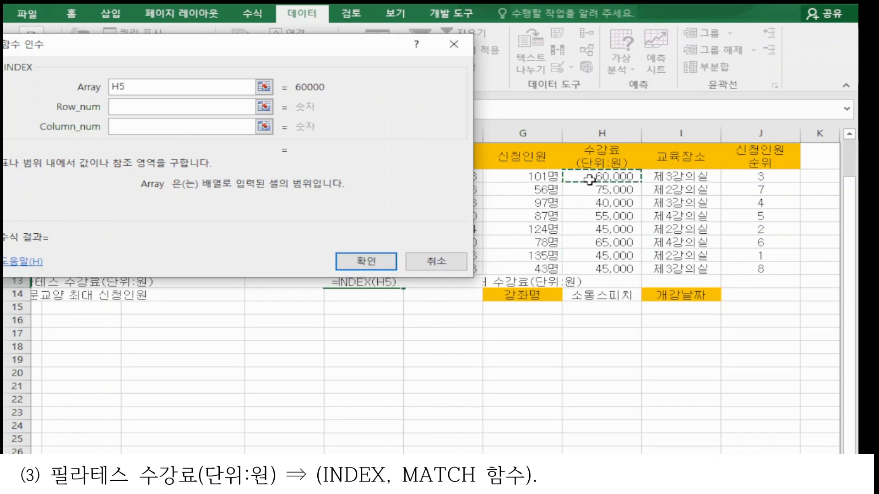
drag(590, 179, 599, 271)
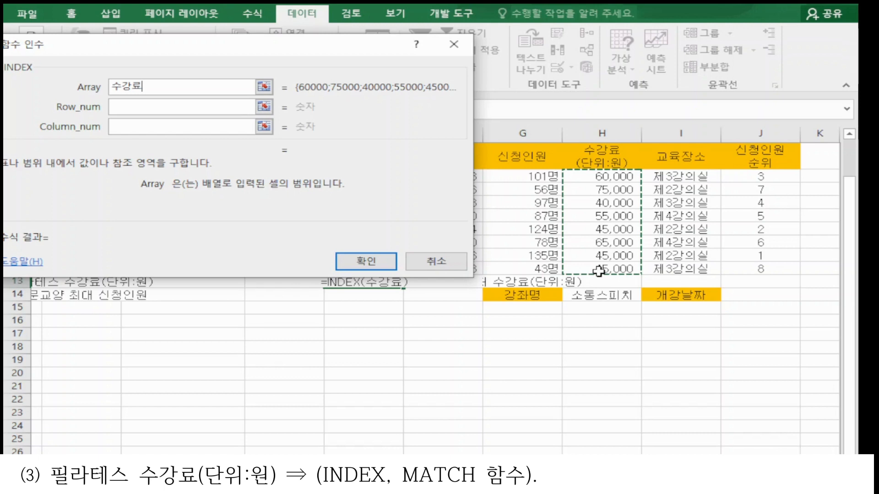
key(Tab)
key(Tab)
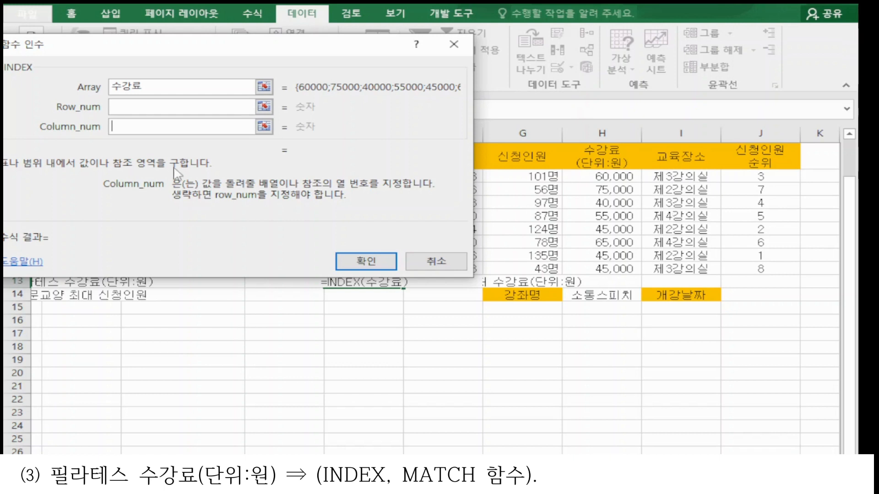
text(1)
Step: Enter a nested MATCH function as the INDEX Row_num and open its arguments
key(shift+Tab)
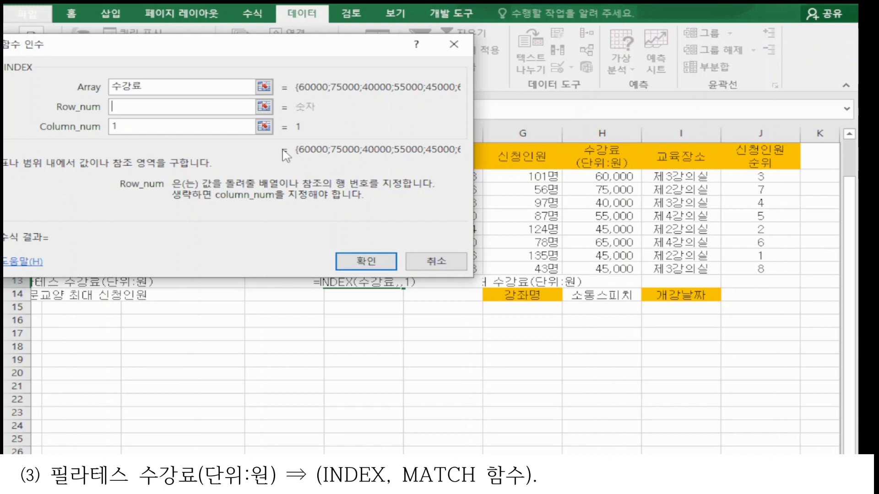
text(match()
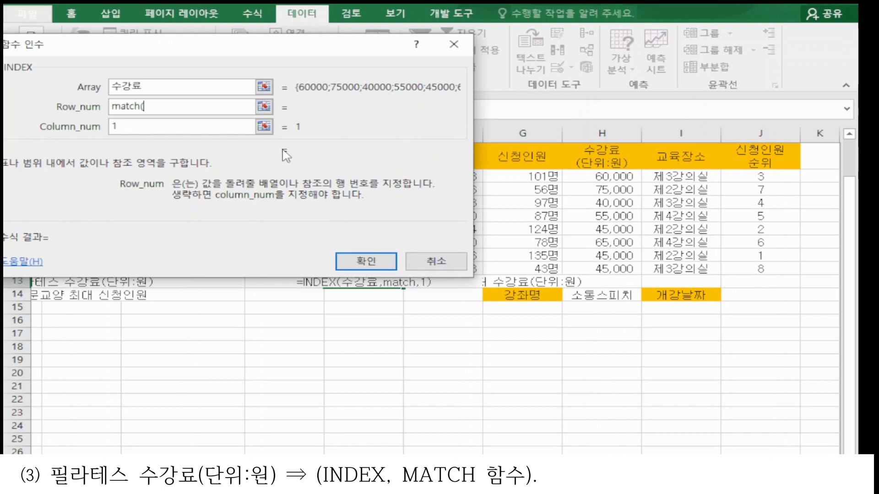
text())
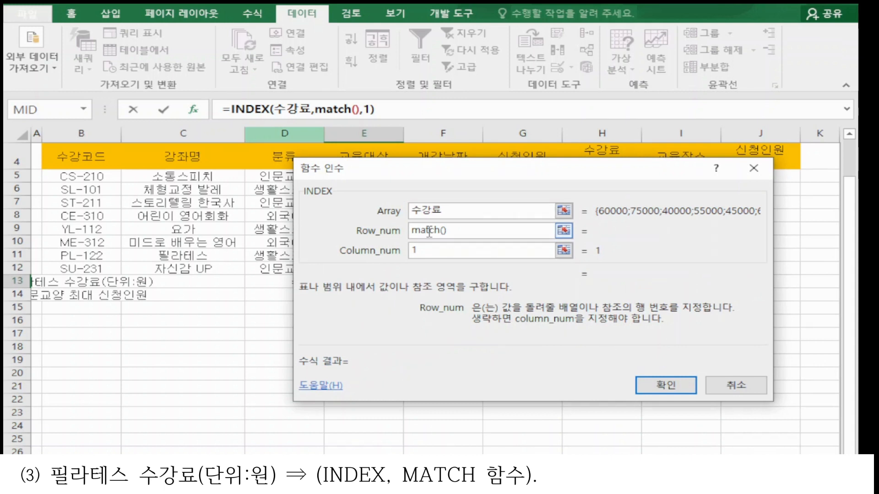
click(333, 112)
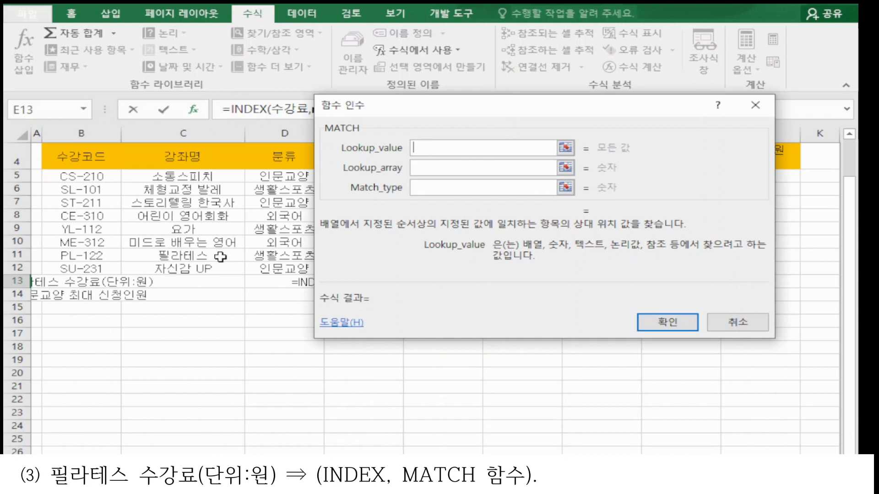
Step: Set MATCH Lookup_value to C11, Lookup_array to C5:C12 and Match_type to 0, and confirm the formula in E13
drag(458, 105, 499, 160)
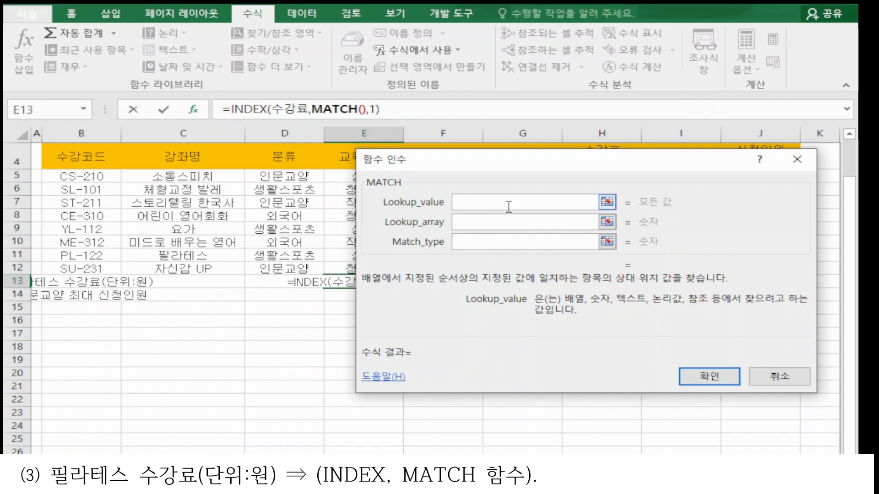
click(169, 181)
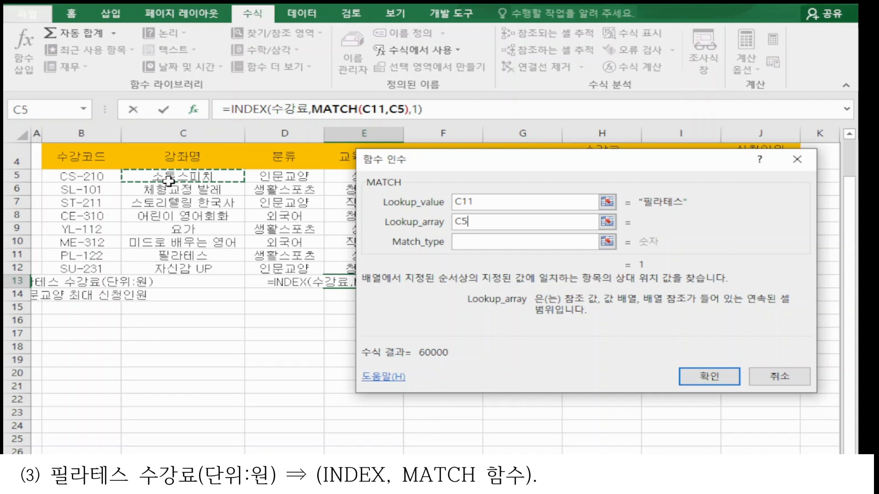
drag(169, 182, 183, 269)
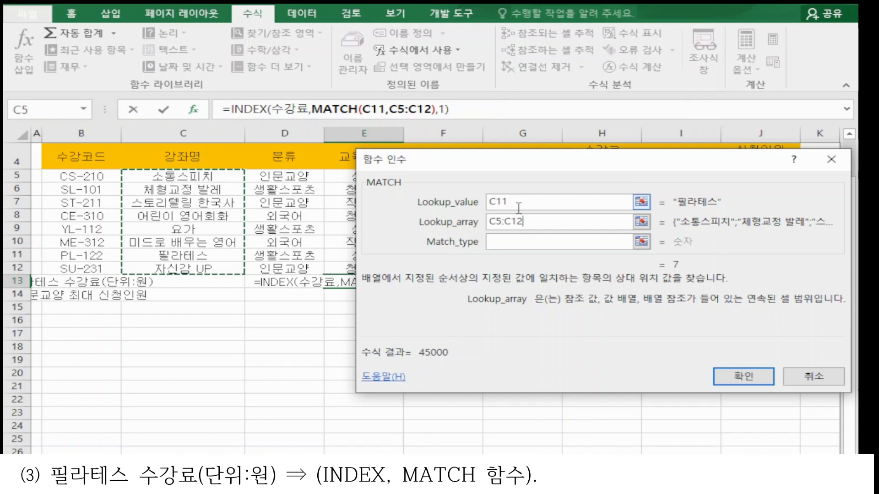
click(556, 244)
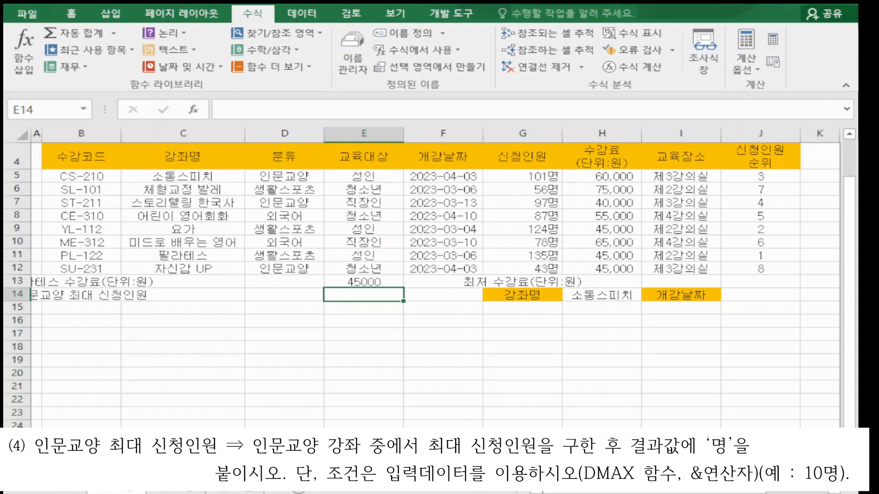
Step: In the text editor, add DMAX notes: 범위 안에서 조건에 맞는 최대값을 구함 and =dmax(전체범위,최대값구할필드명,조건범위)
text(범위 안에서 최대값을 구함)
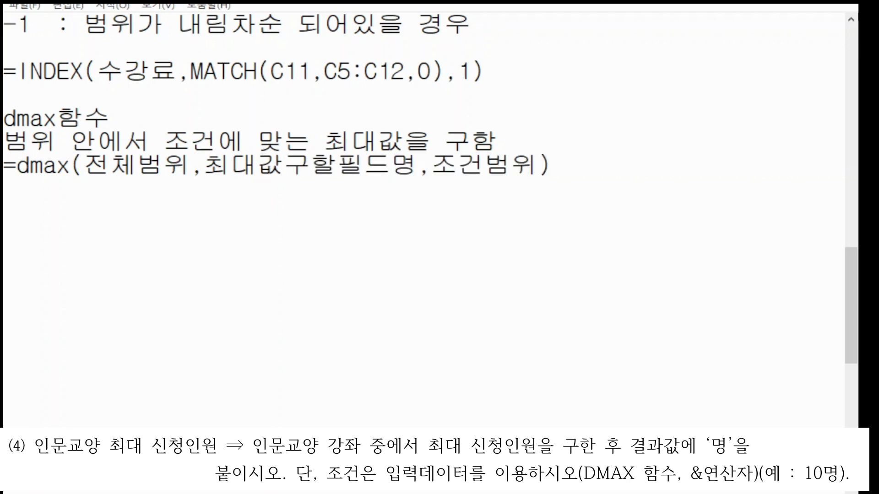
key(Return)
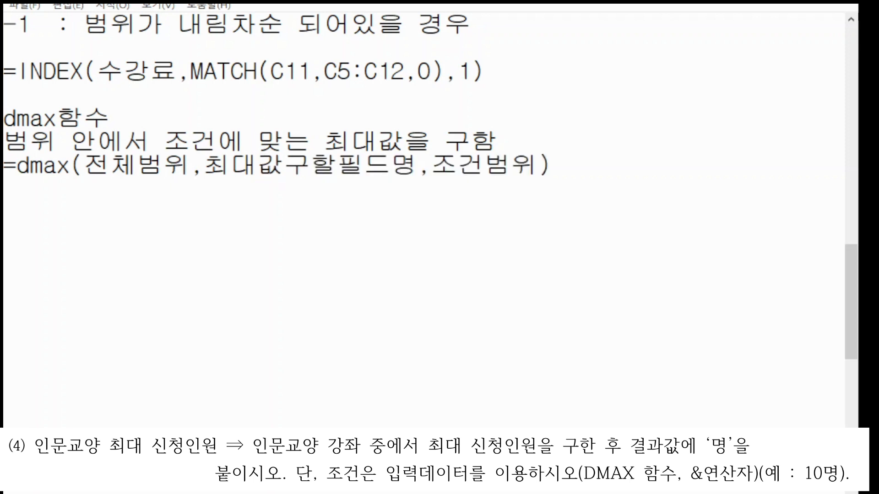
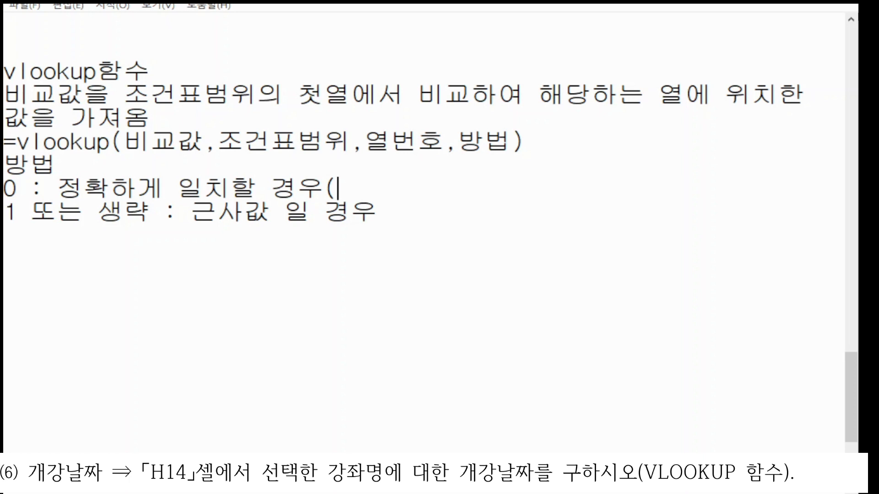
Step: In the text editor, finish the VLOOKUP note with 'itq시험에서는 0이 나옴)'
text(itq시험에서는 0이 나옴))
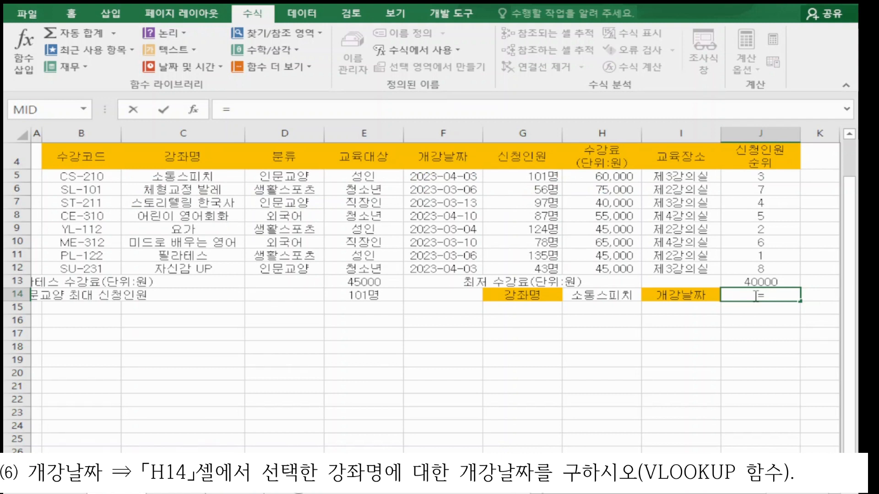
Step: Start a VLOOKUP formula in J14 with Lookup_value H14 and Table_array C5:J12
text(VLOOKUP()
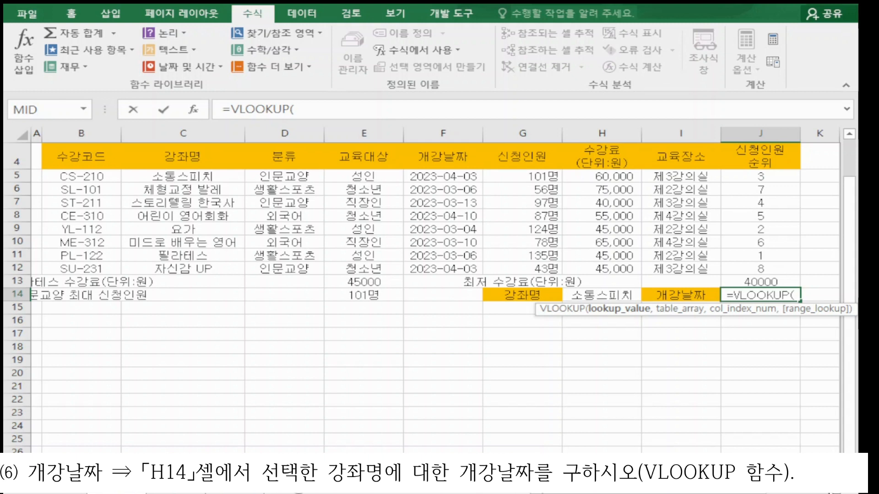
key(ctrl+a)
click(591, 298)
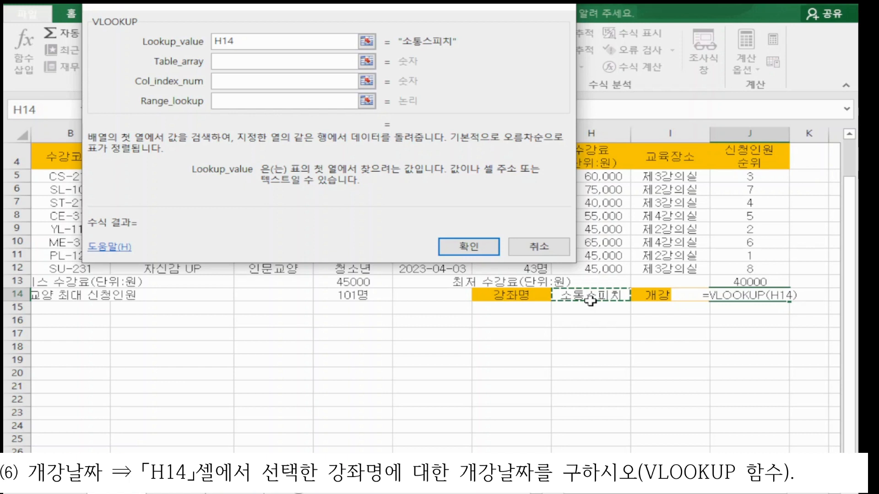
key(Tab)
drag(172, 177, 723, 269)
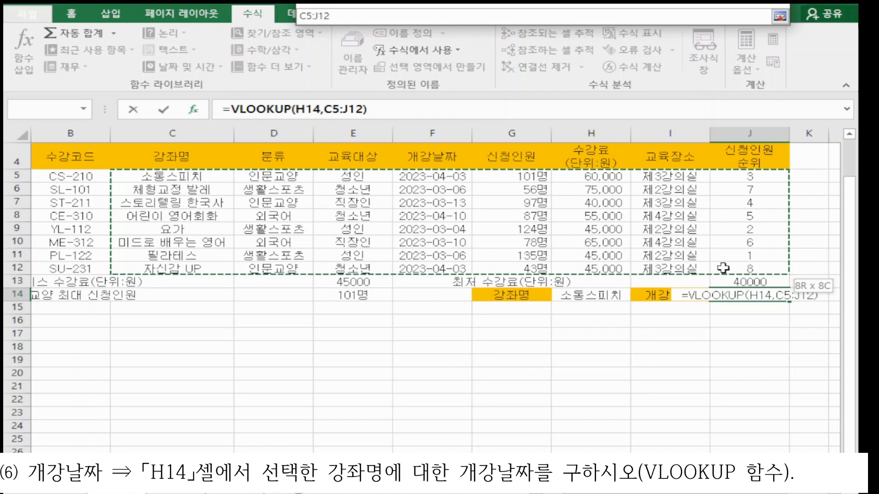
drag(723, 268, 723, 268)
click(486, 80)
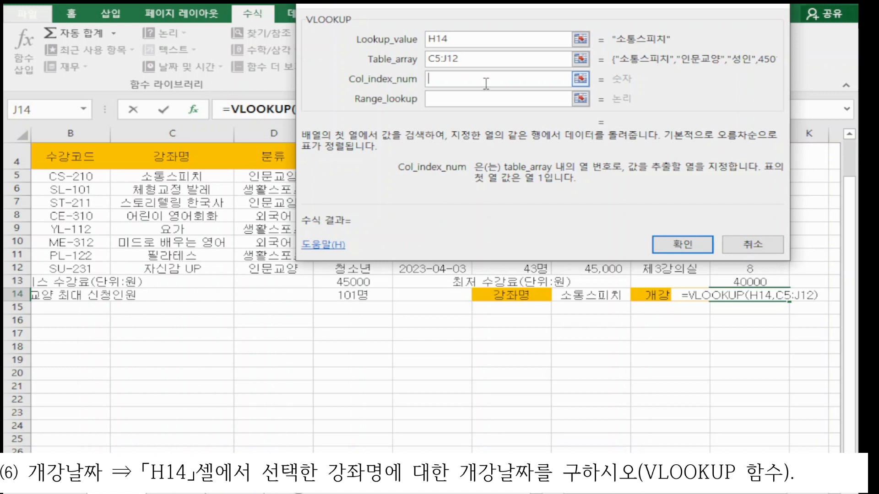
Step: Set Col_index_num to 4 and Range_lookup to 0, confirm, and format J14 as 간단한 날짜
text(4)
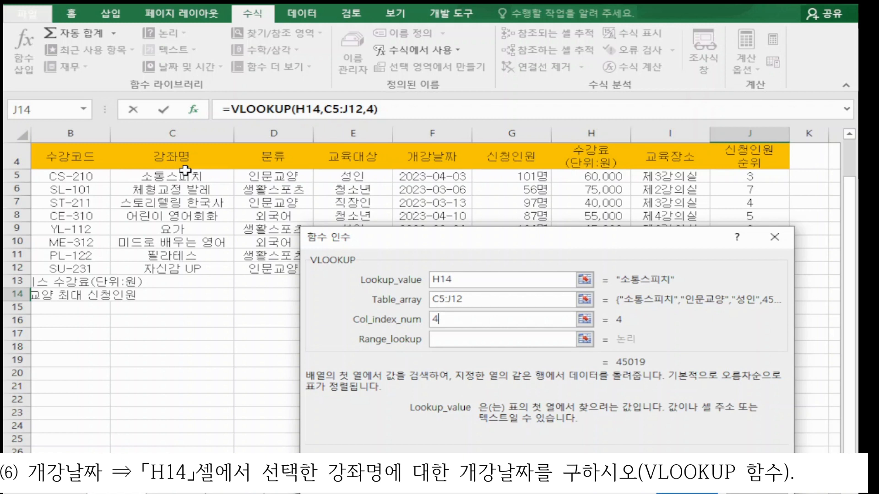
key(Tab)
text(0)
key(Return)
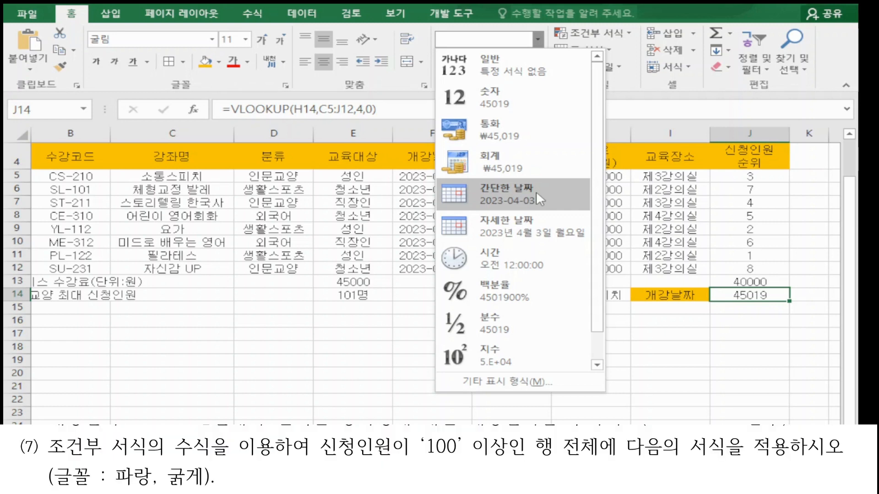
click(536, 191)
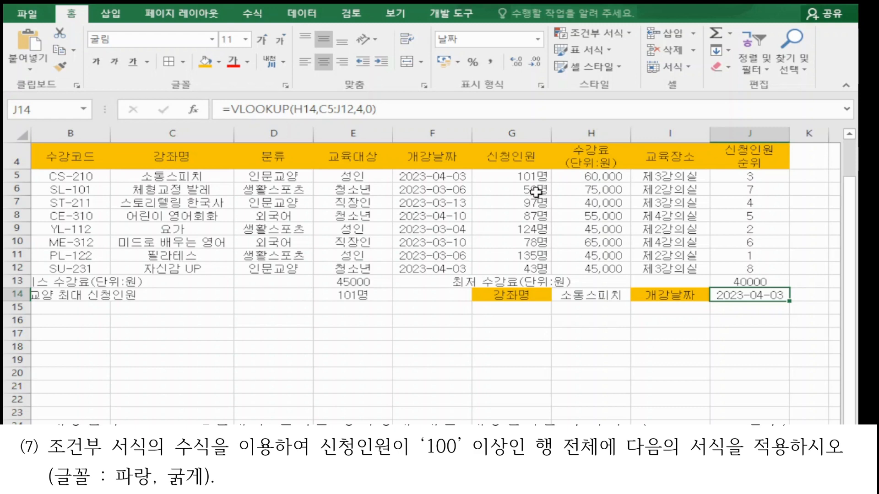
Step: Select the data range B5:J12 to apply conditional formatting for 신청인원 of 100 or more
drag(70, 176, 750, 269)
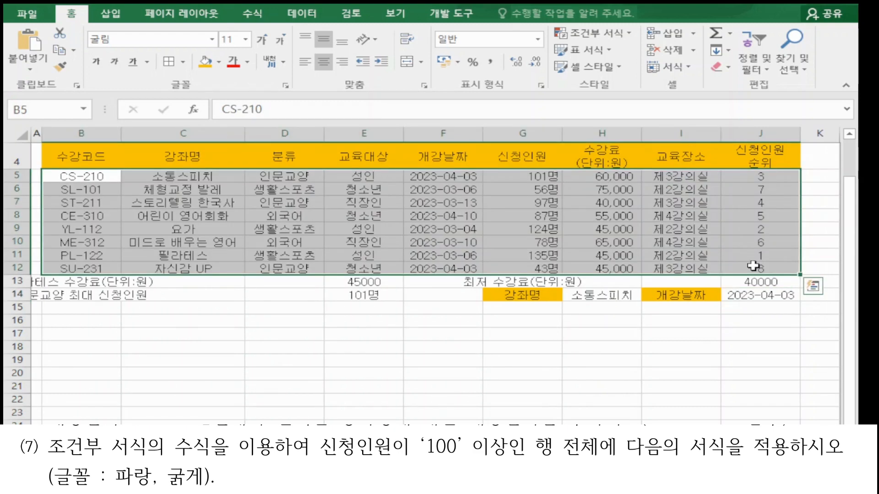